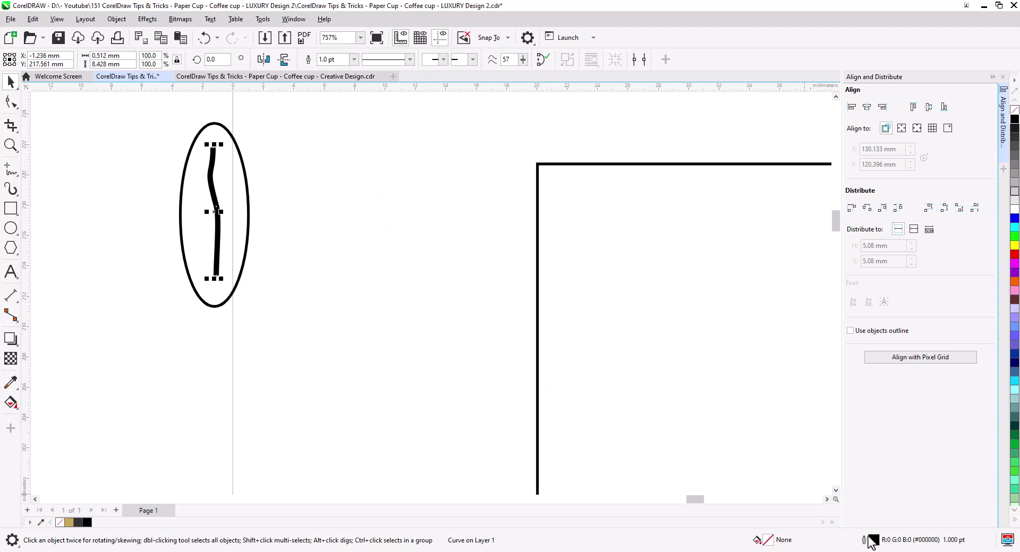
Step: Give the wavy vein line inside the ellipse rounded corners and round line caps
double_click(872, 541)
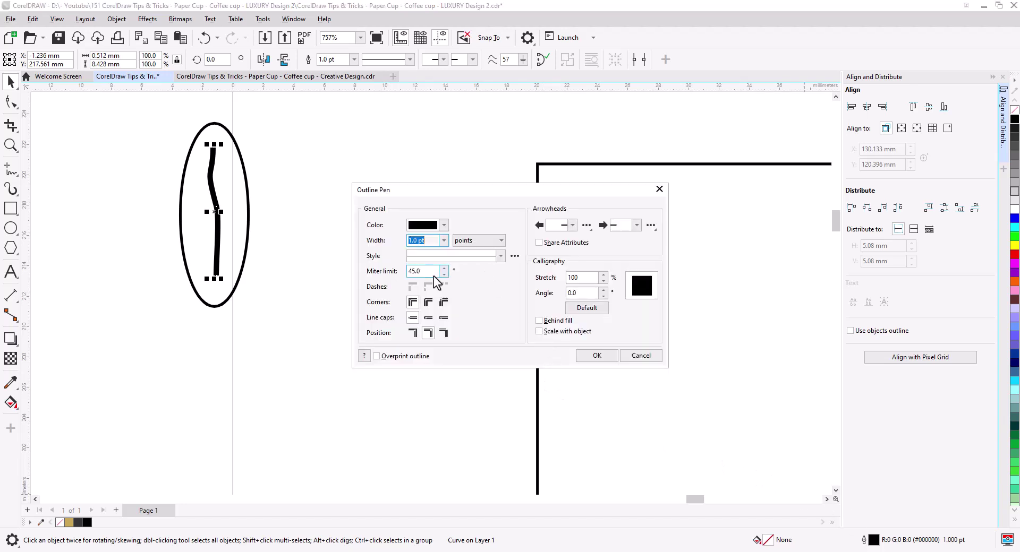
click(428, 304)
click(428, 318)
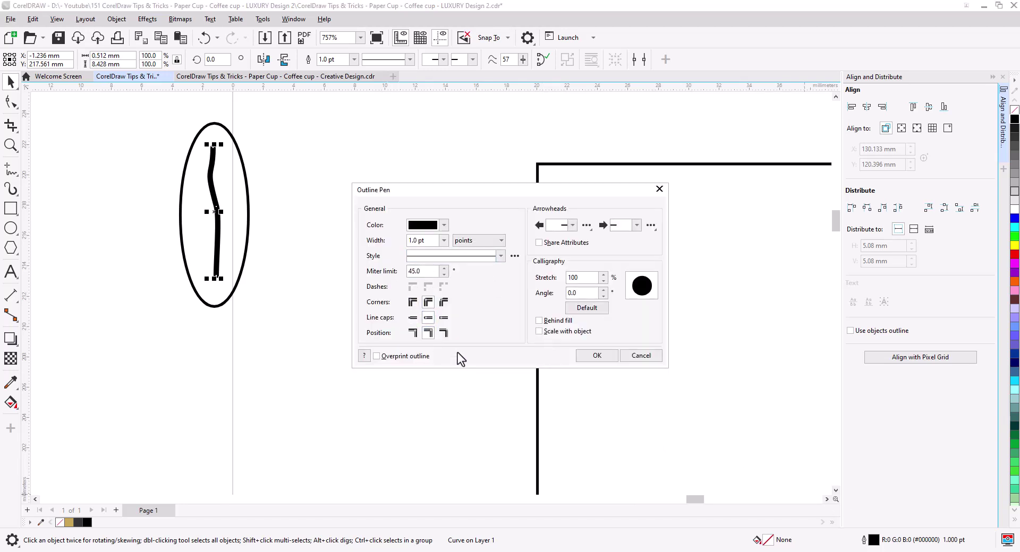
click(597, 355)
Step: Convert the vein line's outline to an object
click(212, 181)
click(116, 19)
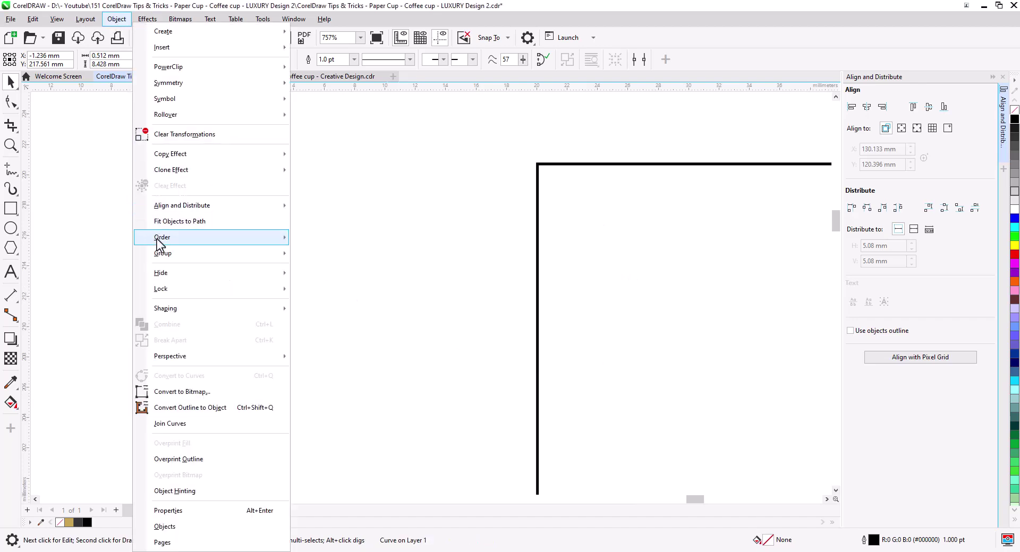
click(190, 407)
click(238, 241)
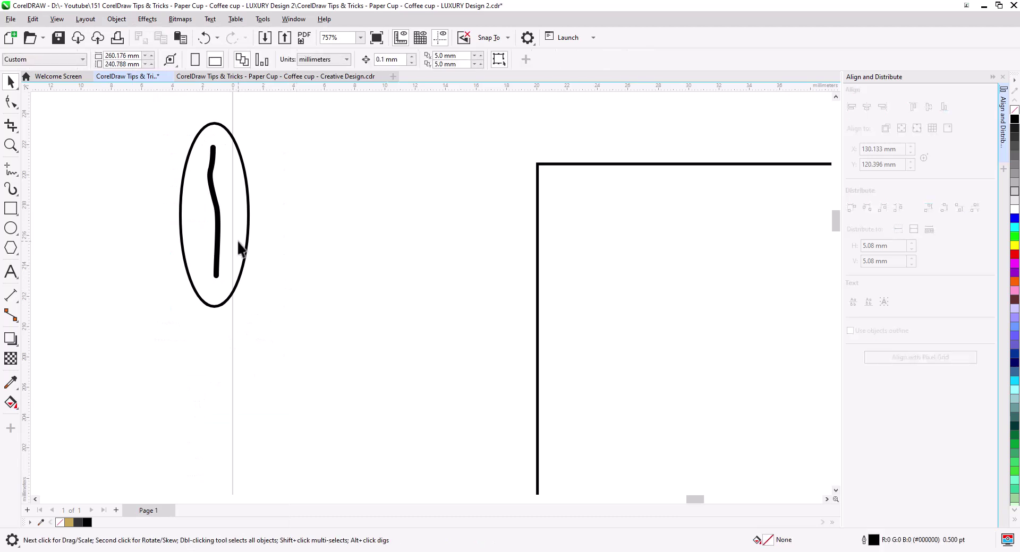
Step: Move the vein slightly down inside the ellipse and group it with the ellipse as one petal
click(217, 218)
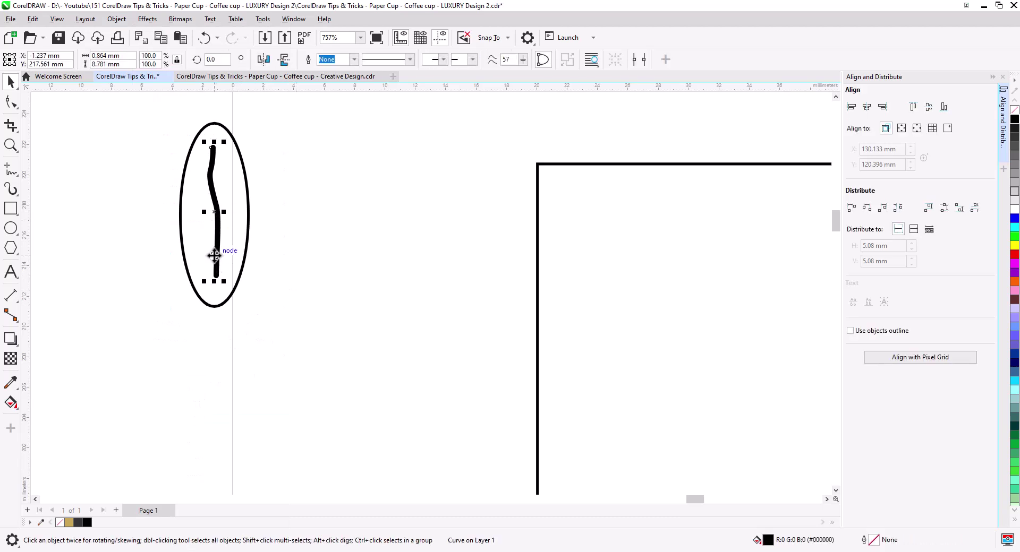
drag(218, 259, 218, 265)
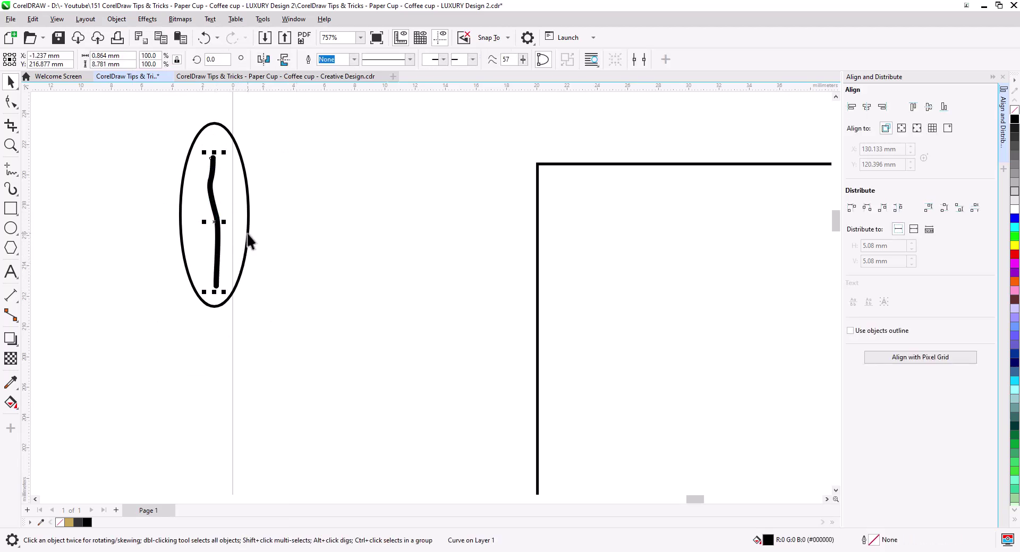
shift+click(248, 235)
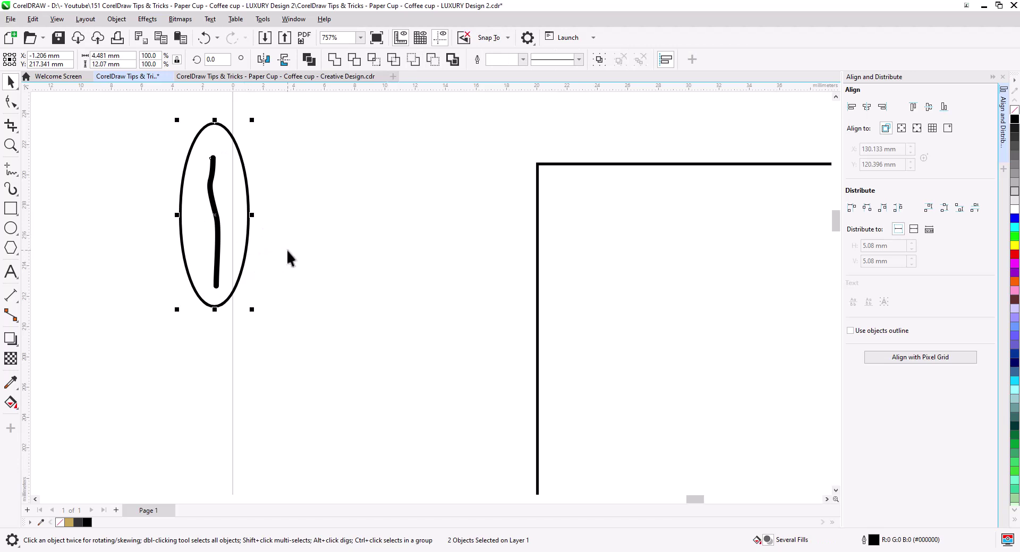
key(ctrl+g)
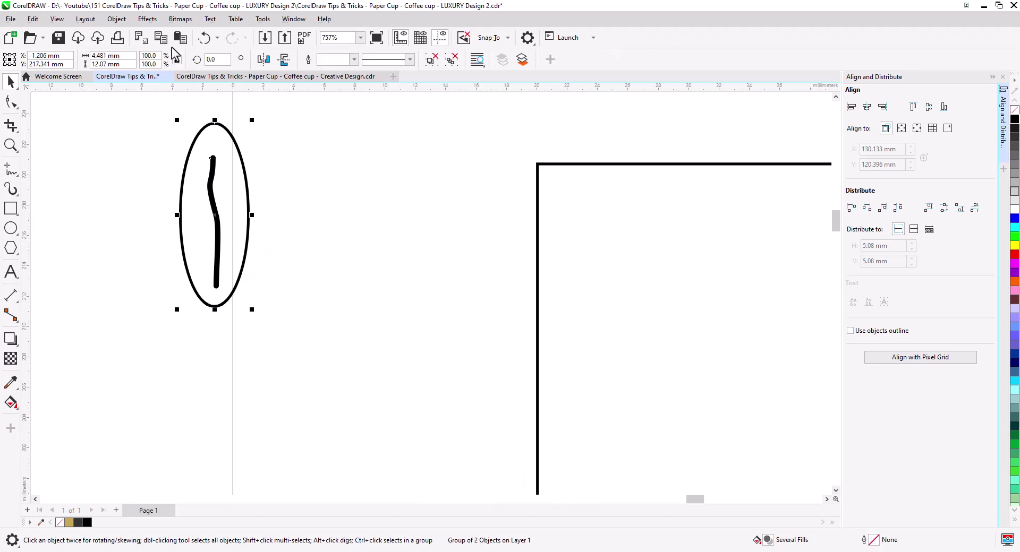
Step: Mirror a copy of the petal directly below the original and paste a duplicate of both petals rotated 90 degrees
drag(214, 118, 203, 337)
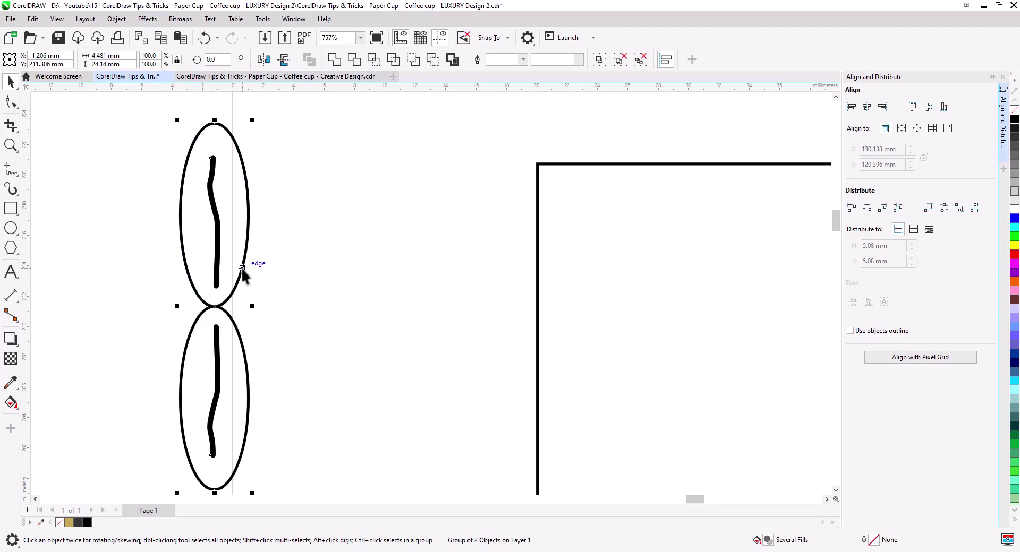
click(160, 37)
click(180, 37)
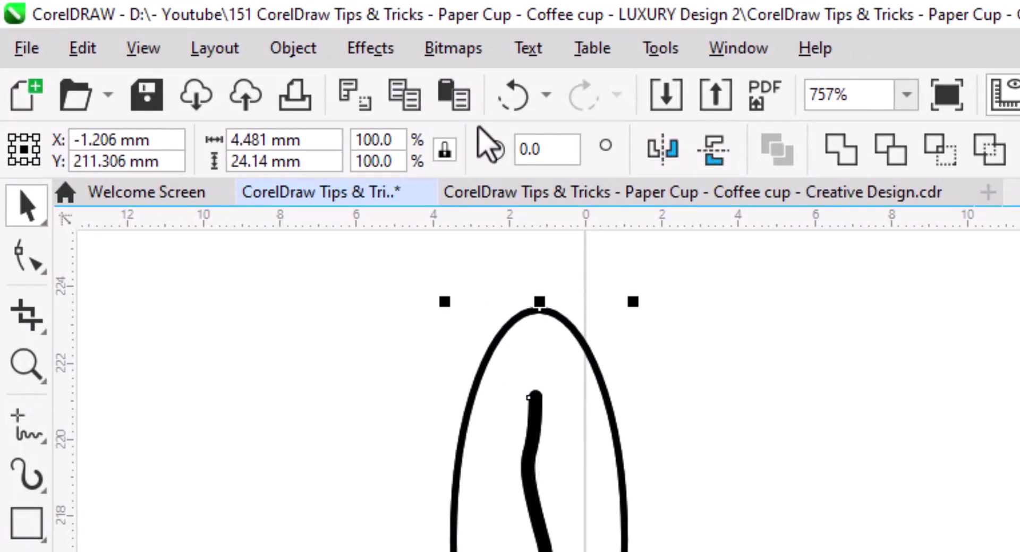
click(542, 150)
text(90)
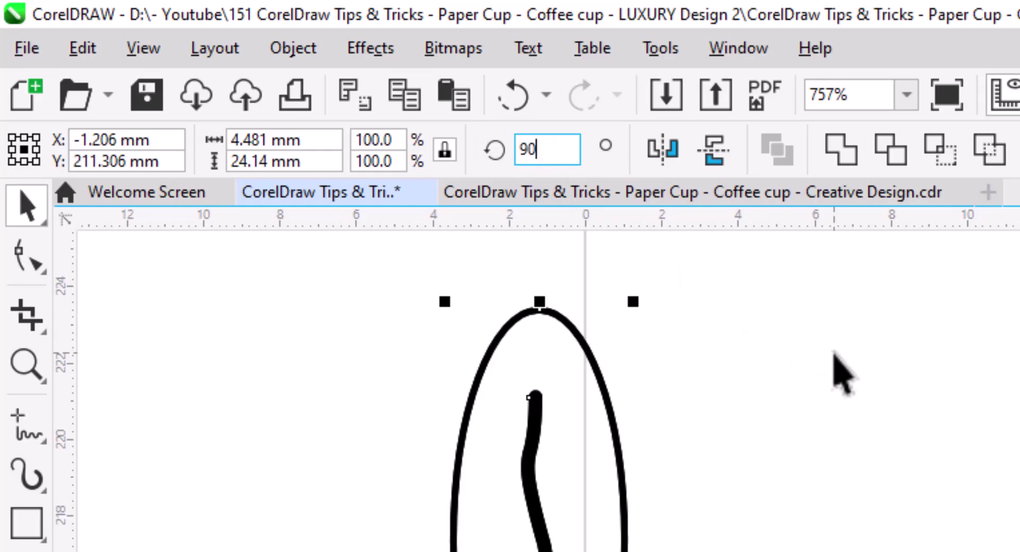
key(Return)
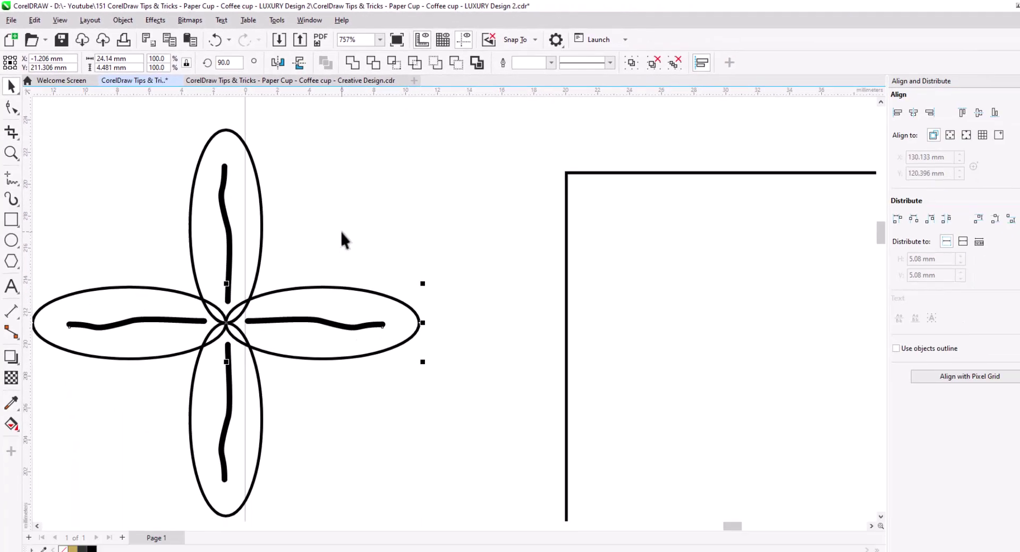
Step: Ungroup the four petals and weld their ellipses into a single flower outline
scroll(344, 235, down, 2)
drag(352, 295, 350, 272)
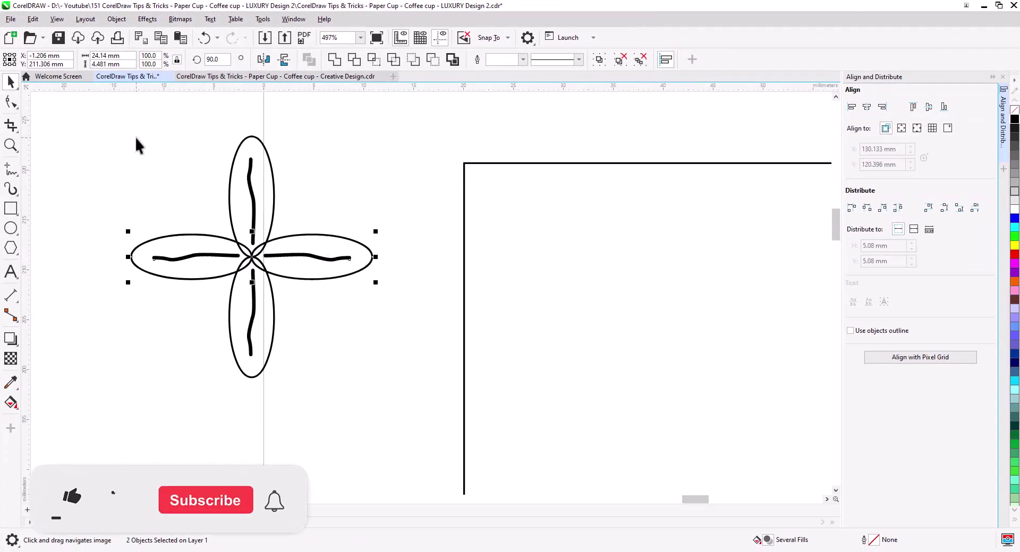
drag(101, 114, 411, 403)
click(369, 178)
click(273, 167)
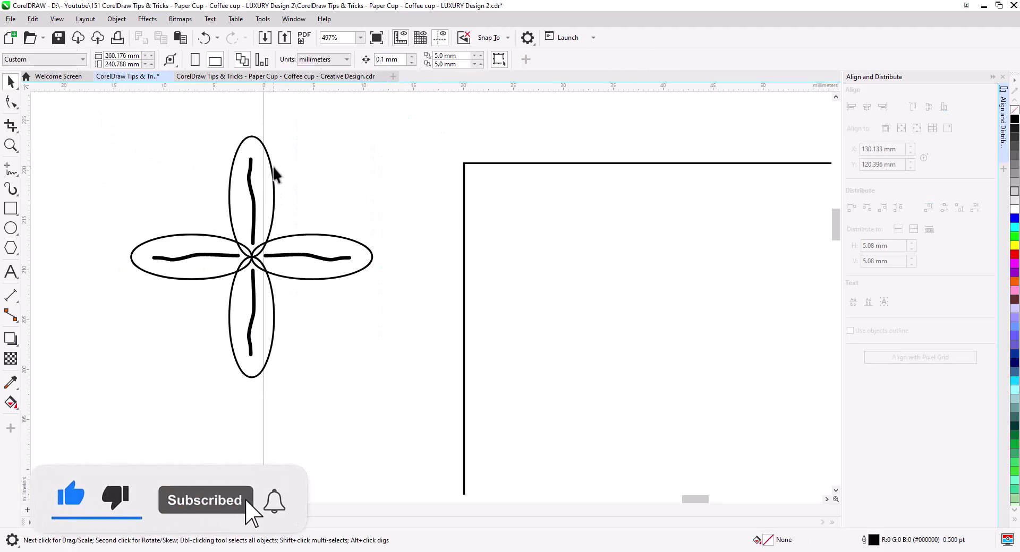
shift+click(320, 237)
shift+click(235, 280)
shift+click(193, 238)
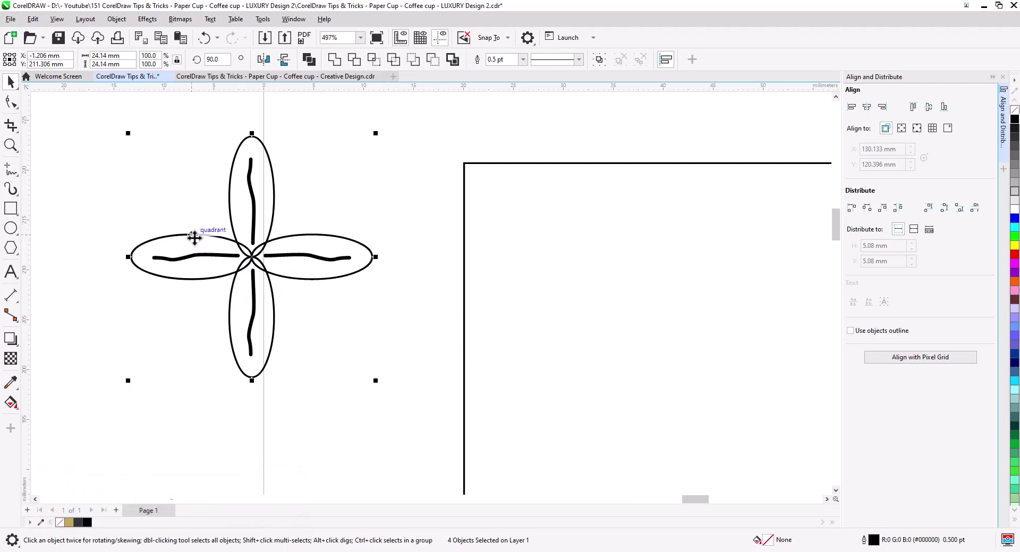
click(334, 60)
click(329, 191)
Step: Combine each of the four petal veins with the welded flower outline, one after another
click(257, 232)
shift+click(272, 194)
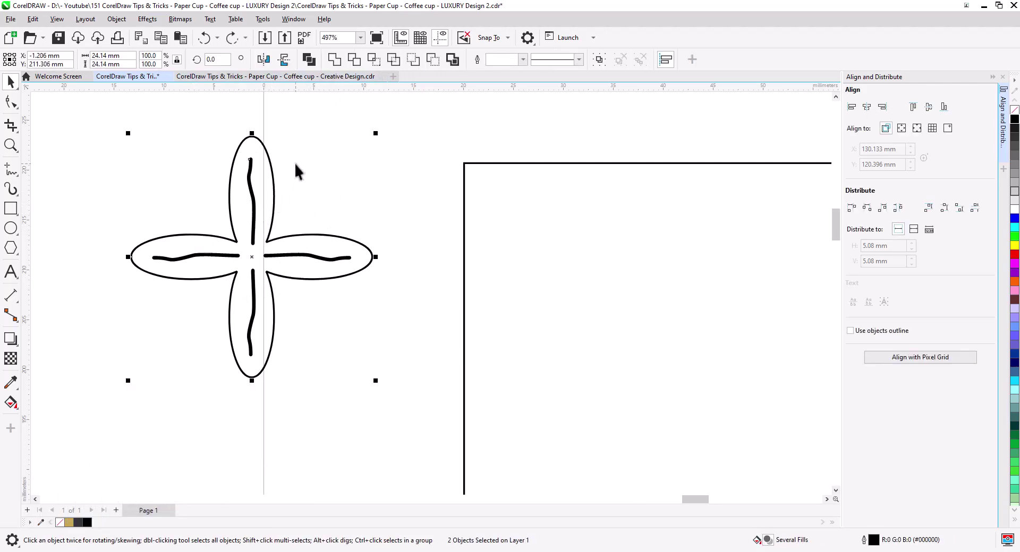
click(308, 60)
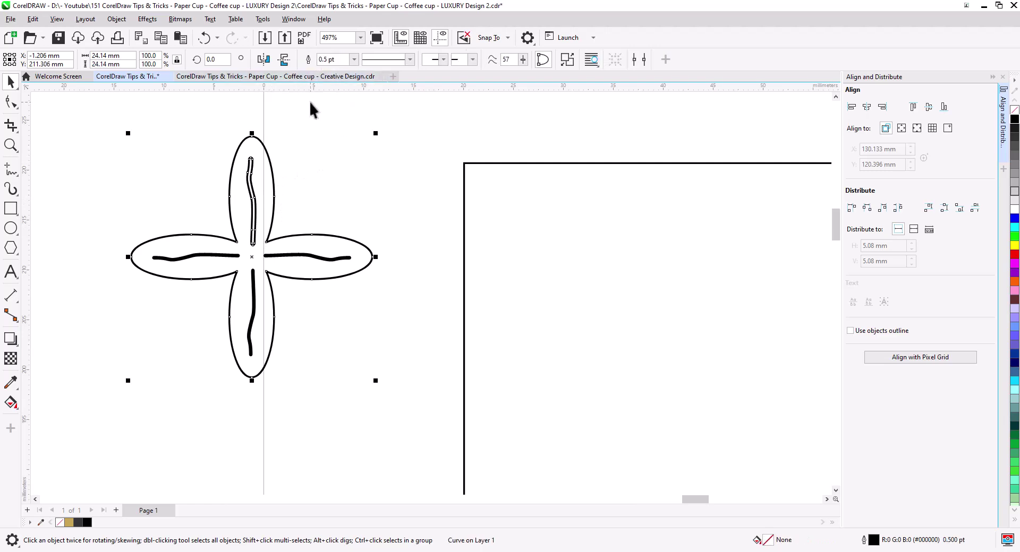
click(319, 258)
shift+click(320, 278)
click(308, 60)
click(324, 160)
click(255, 308)
shift+click(274, 313)
click(308, 60)
click(227, 262)
click(236, 240)
click(308, 60)
click(316, 170)
Step: Draw a small circle in the middle of the flower and align its centre with the flower outline
drag(276, 246, 313, 226)
scroll(277, 239, up, 5)
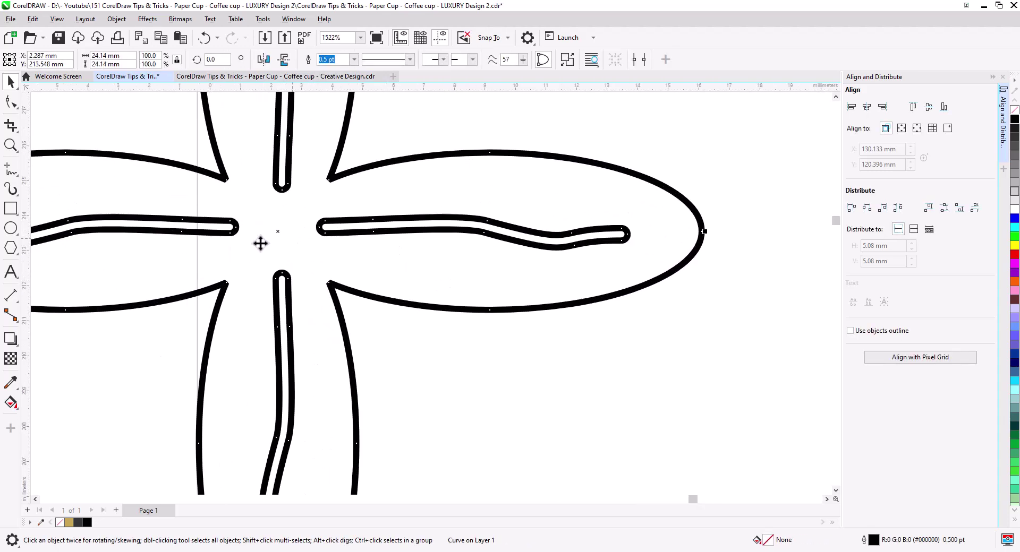
click(12, 228)
drag(250, 211, 306, 261)
click(11, 81)
shift+click(391, 217)
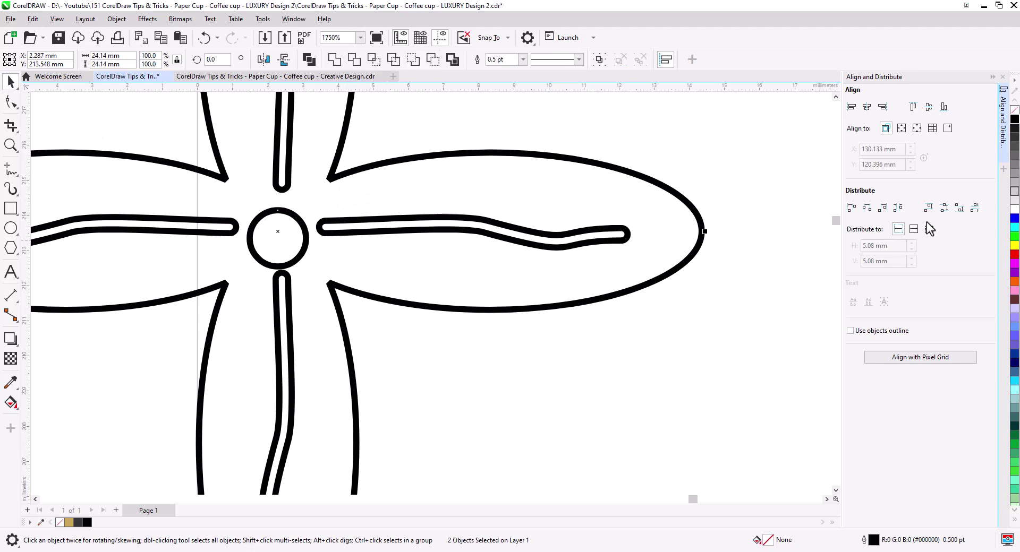
click(867, 108)
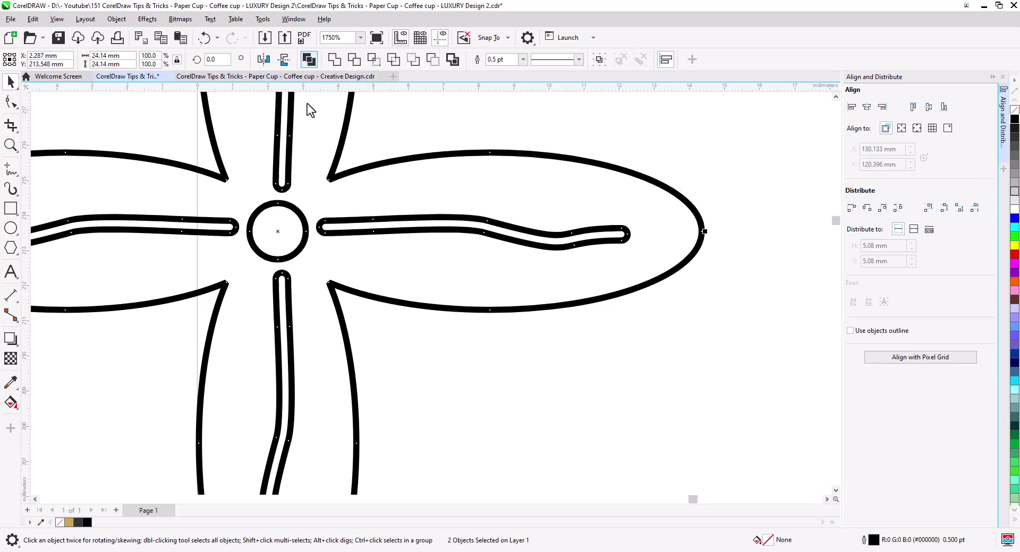
Step: Combine the centre circle with the flower outline and fill the resulting shape with black
key(ctrl+l)
scroll(331, 175, down, 5)
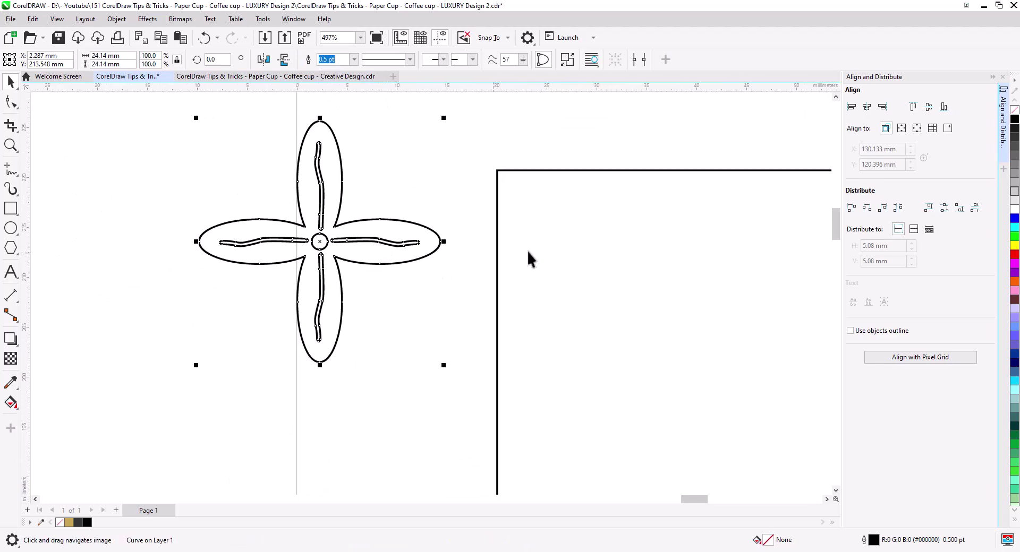
click(1015, 119)
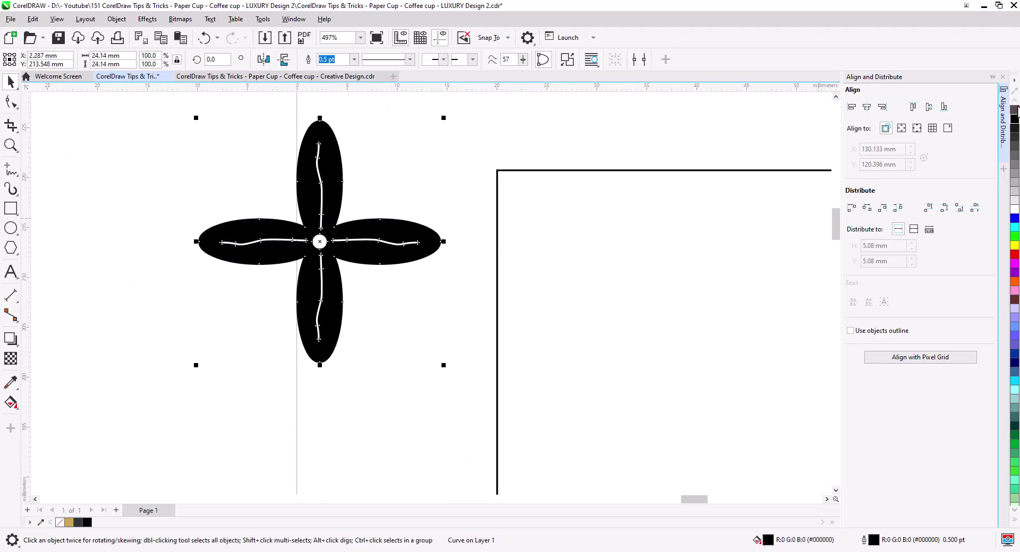
click(463, 159)
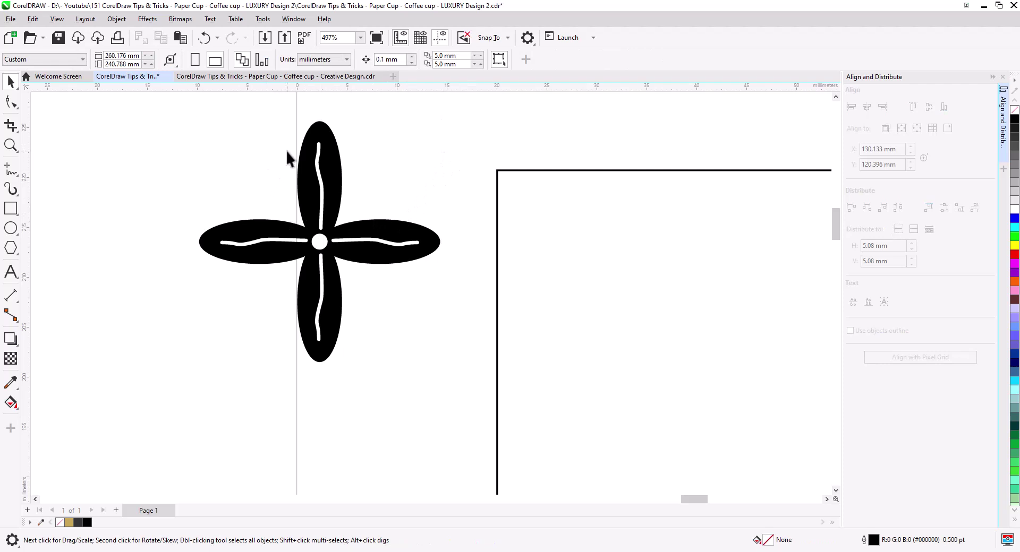
Step: Draw a freehand arc about 9.6 mm tall along the left side of the flower's upper petal
click(14, 169)
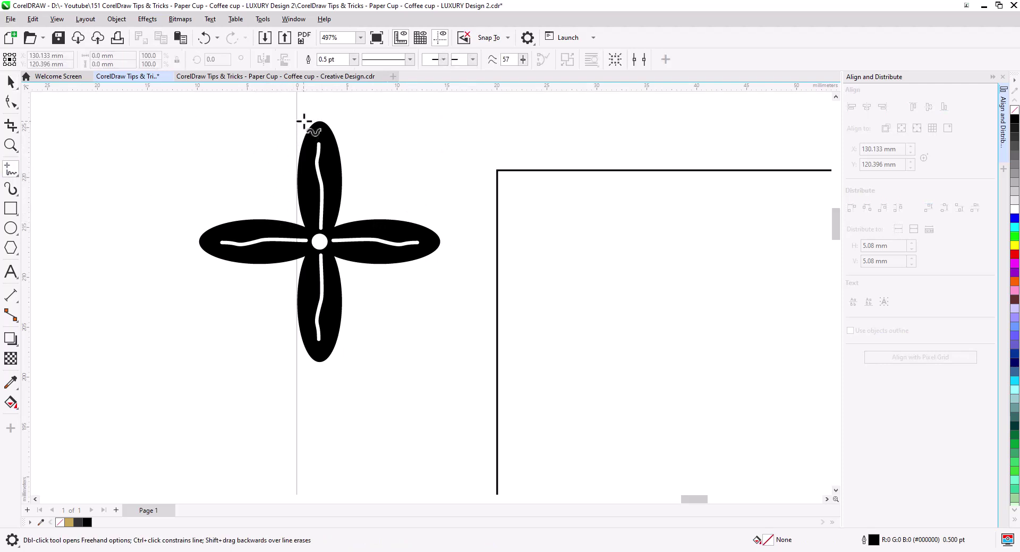
drag(305, 119, 296, 136)
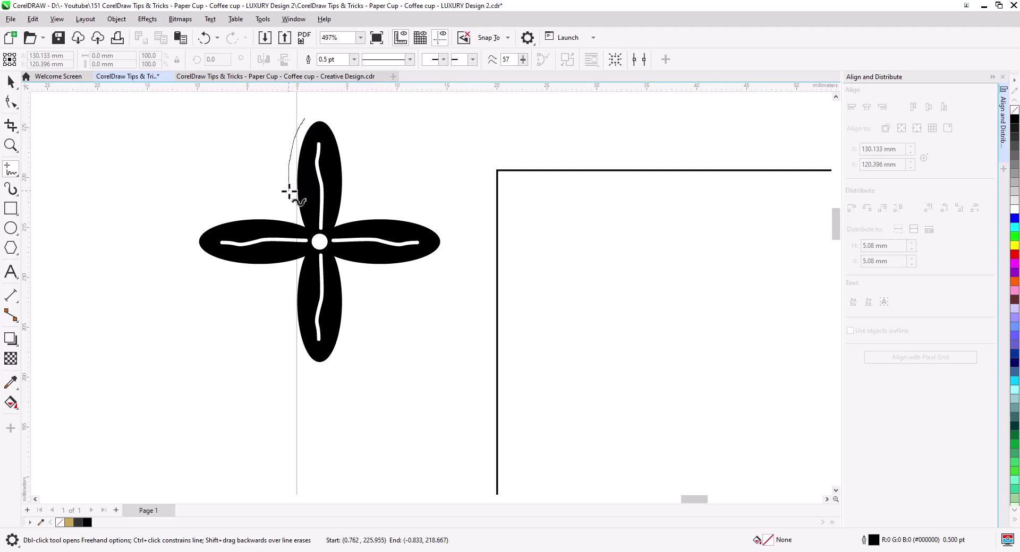
mouse_move(294, 211)
mouse_down()
mouse_move(303, 205)
mouse_move(307, 221)
mouse_move(319, 183)
mouse_up()
Step: Smooth the freehand arc by adjusting its node handles so it follows the petal's edge
click(11, 102)
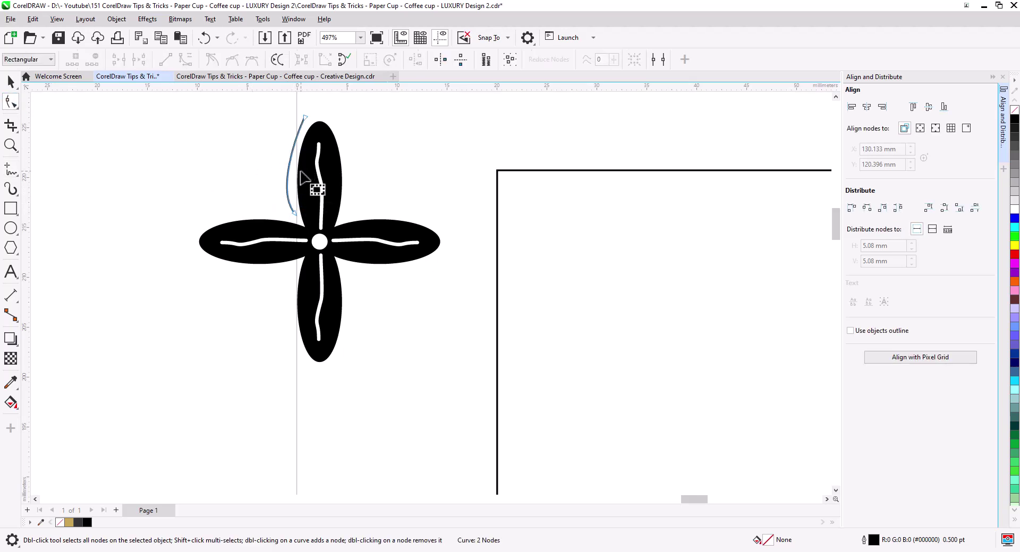
drag(285, 107, 293, 135)
drag(279, 193, 281, 184)
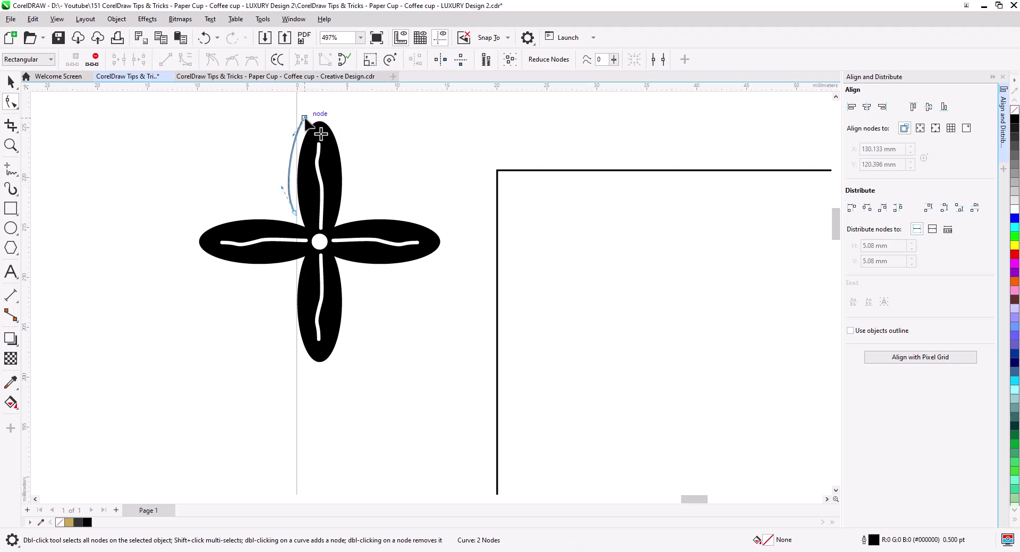
Step: Set the arc's outline width to 0.75 pt and give it round line caps
click(11, 80)
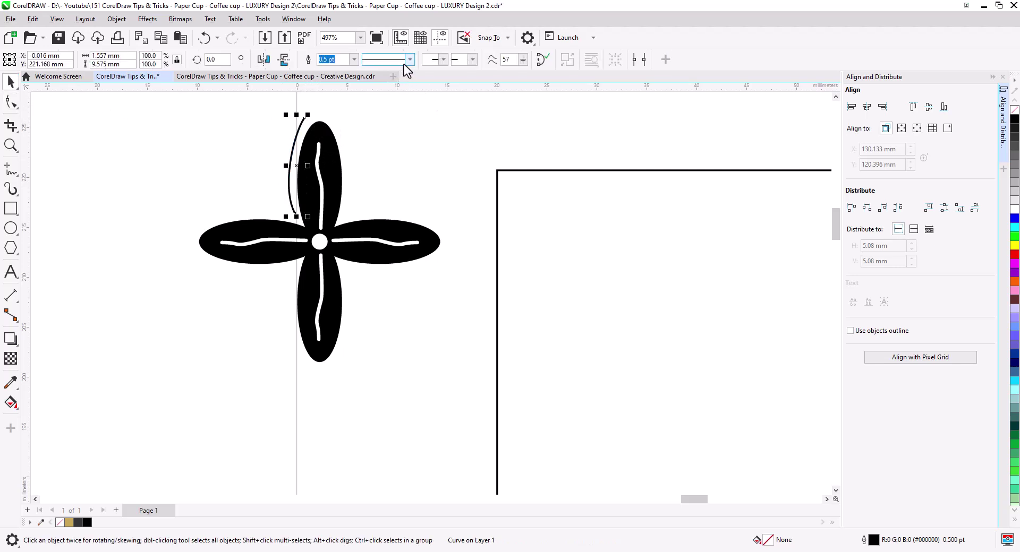
click(353, 61)
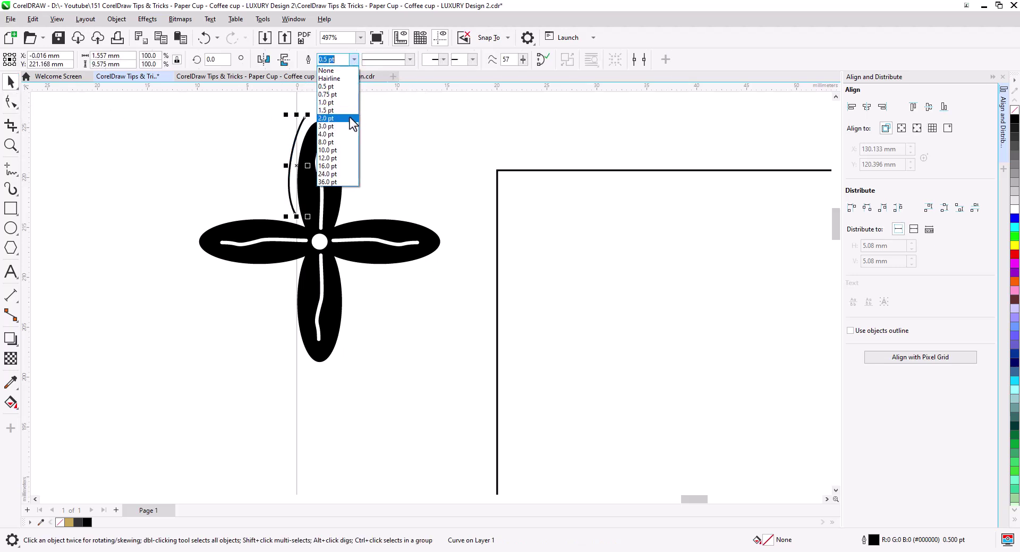
click(351, 96)
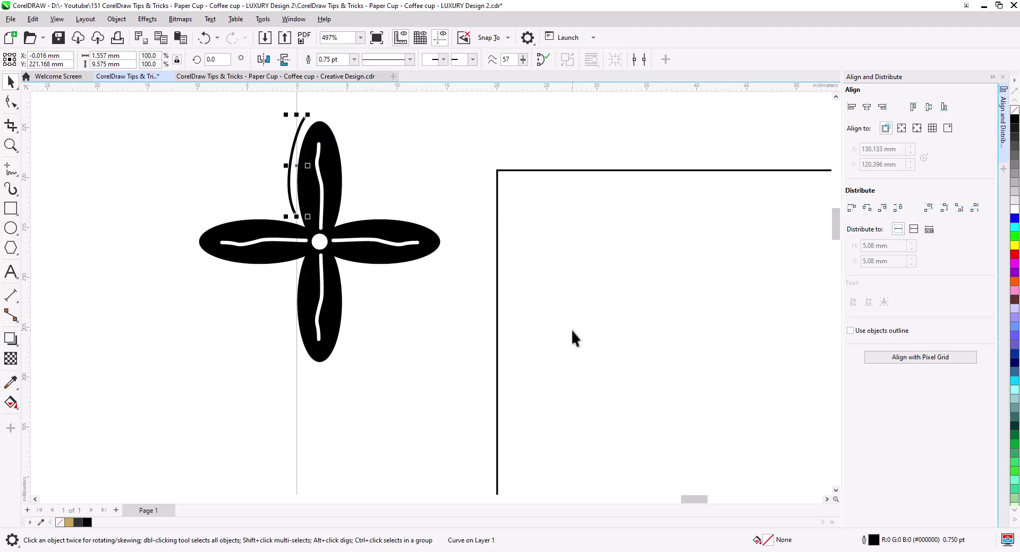
double_click(867, 542)
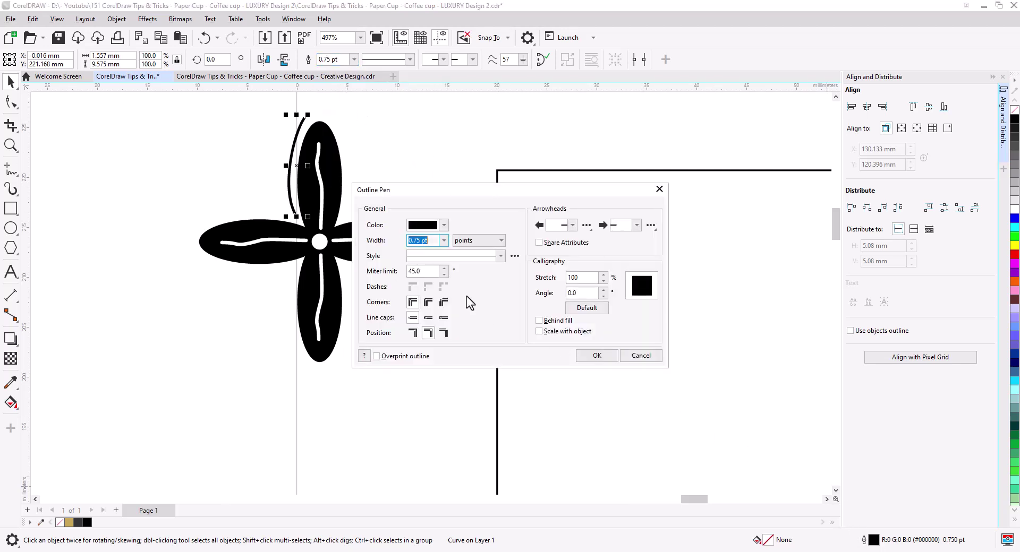
click(428, 318)
click(597, 355)
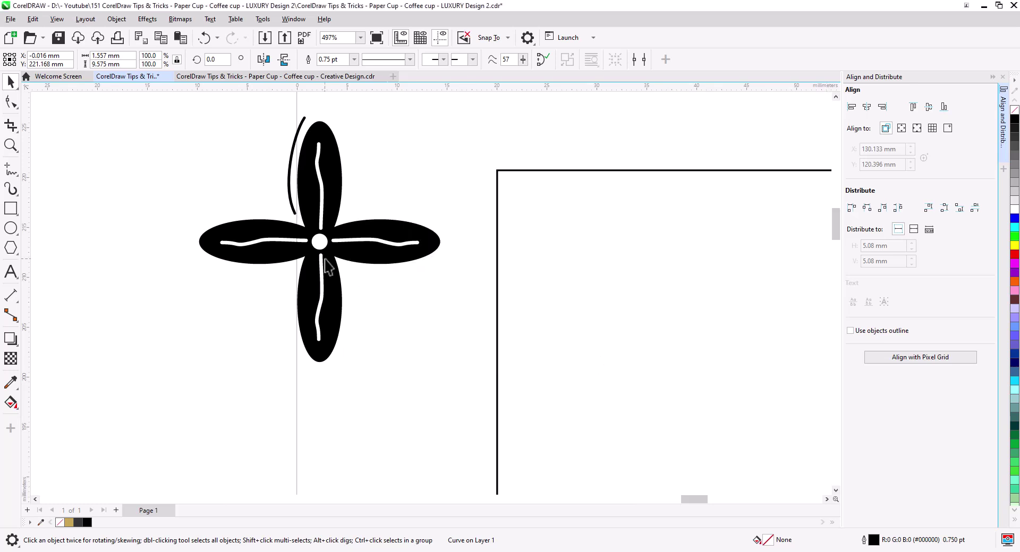
Step: Convert the outline of the arc beside the upper petal to an object
click(289, 169)
click(116, 19)
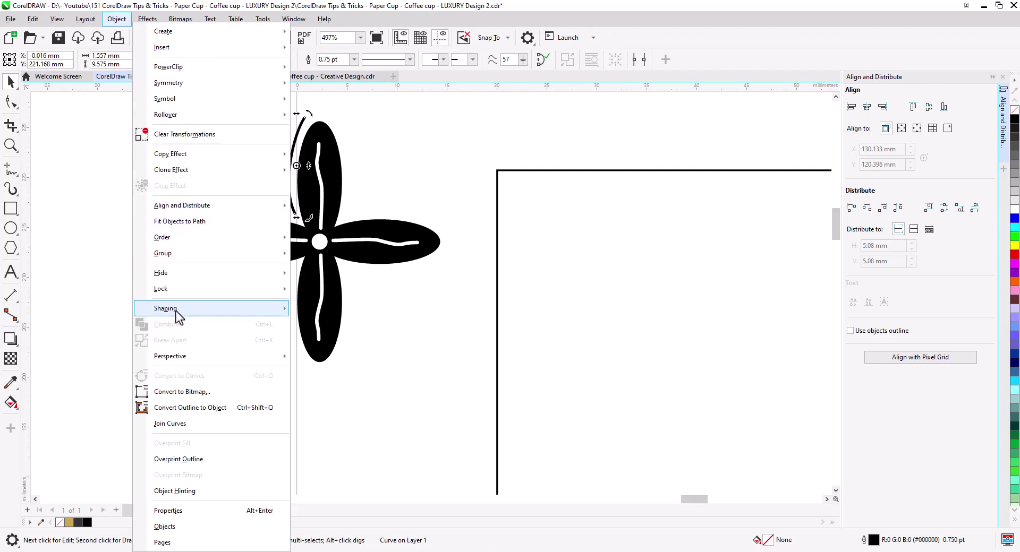
click(191, 407)
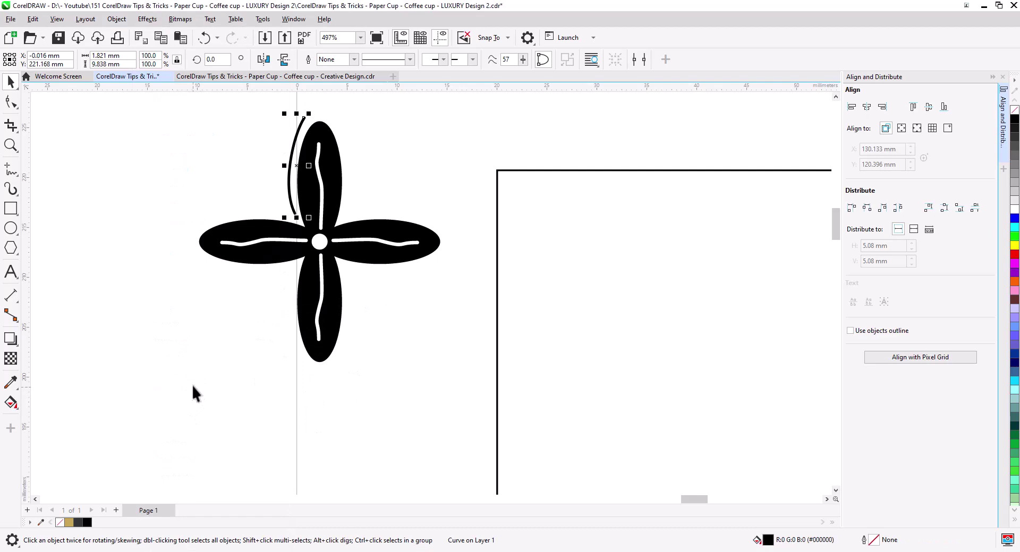
click(208, 336)
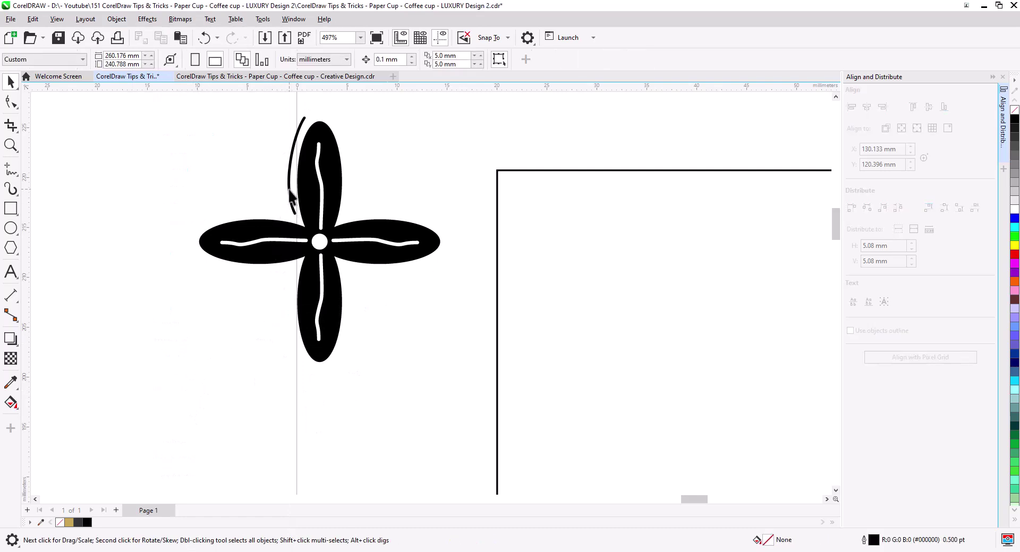
Step: Place a copy of the upper petal's arc along the lower edge of the left petal, rotated about 92.4°
click(290, 192)
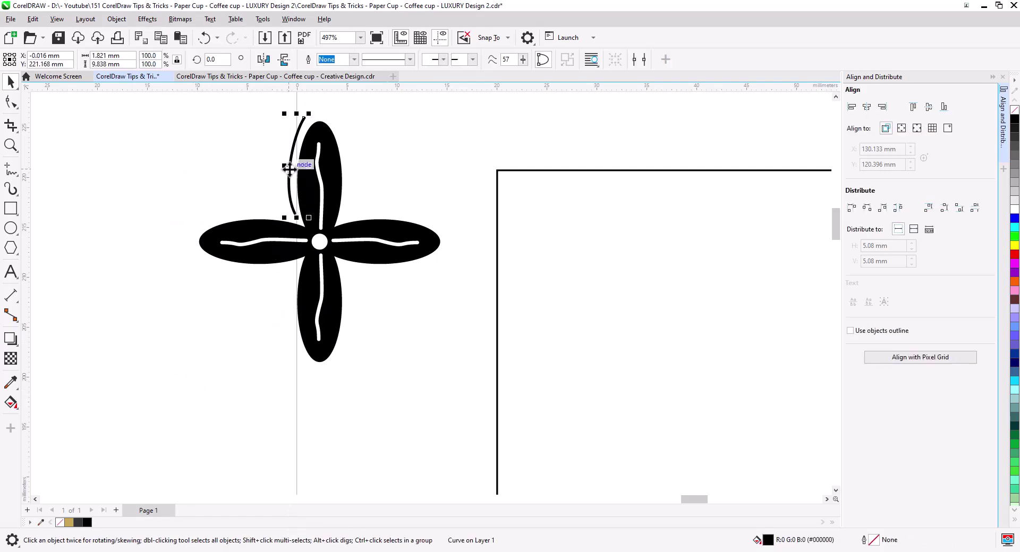
drag(288, 169, 263, 262)
key(Escape)
click(265, 302)
drag(275, 304, 308, 270)
click(262, 281)
click(262, 281)
click(248, 276)
drag(239, 276, 197, 283)
click(239, 278)
click(256, 322)
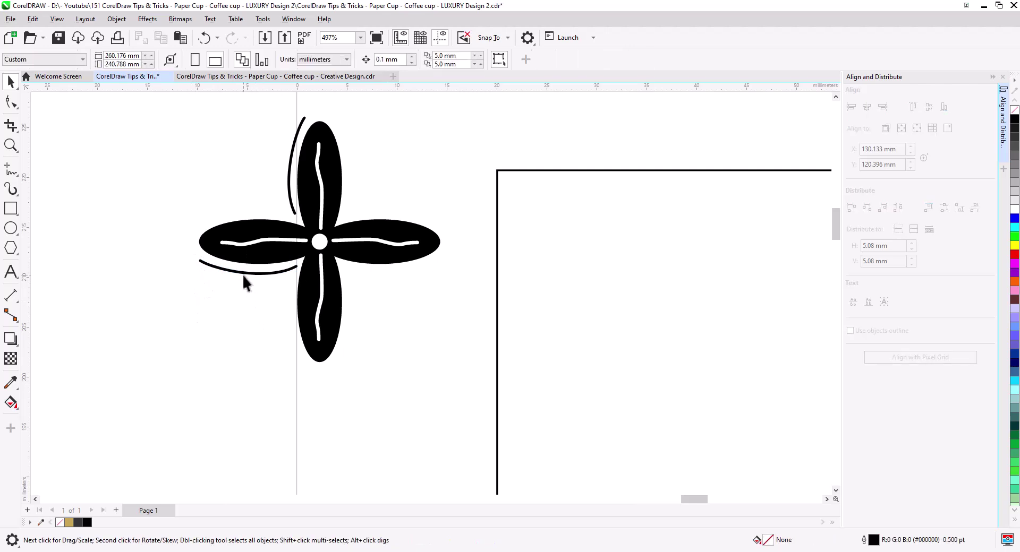
Step: Copy both arcs and mirror the copies horizontally and vertically so they sit beside the right and lower petals
click(262, 274)
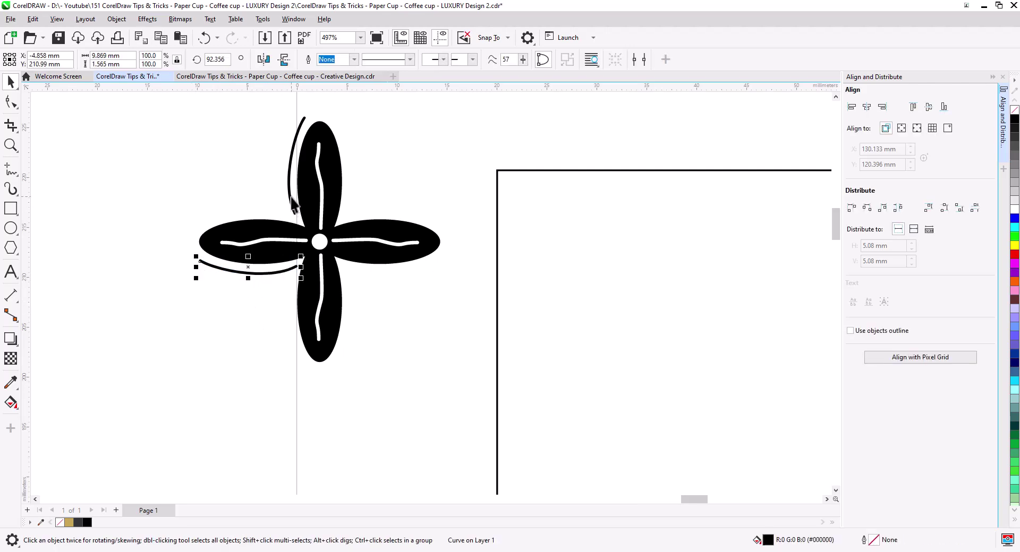
shift+click(291, 211)
drag(290, 210, 290, 275)
click(307, 302)
click(263, 59)
click(284, 59)
drag(215, 301, 348, 307)
click(391, 303)
click(348, 316)
Step: Scale all four arcs together to 94.2 % so they sit closer to the petals
shift+click(282, 269)
shift+click(294, 212)
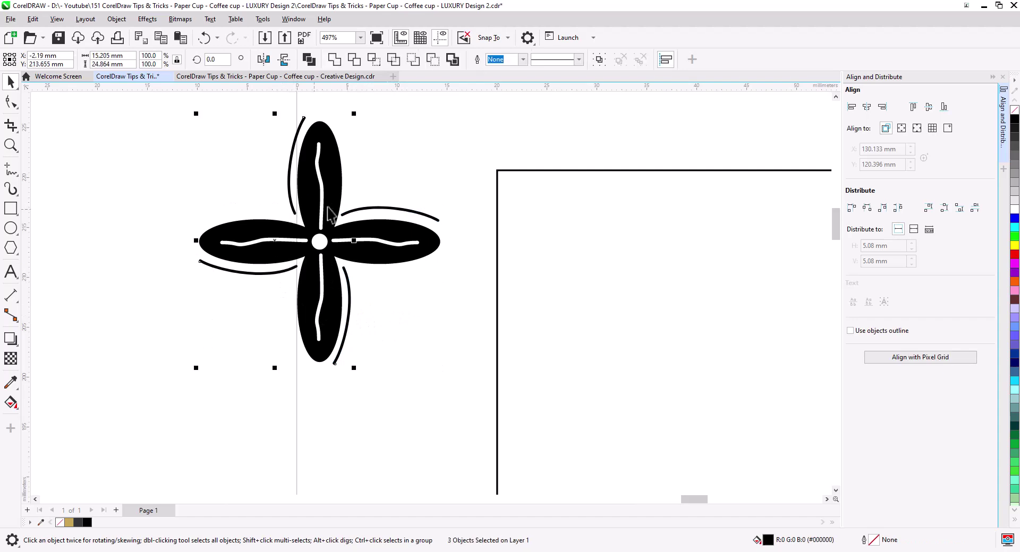
shift+click(356, 211)
drag(442, 371, 433, 302)
click(397, 315)
Step: Fine-tune the rotation of the upper petal's arc to about 359.5° and the lower petal's arc to about 182°
click(369, 213)
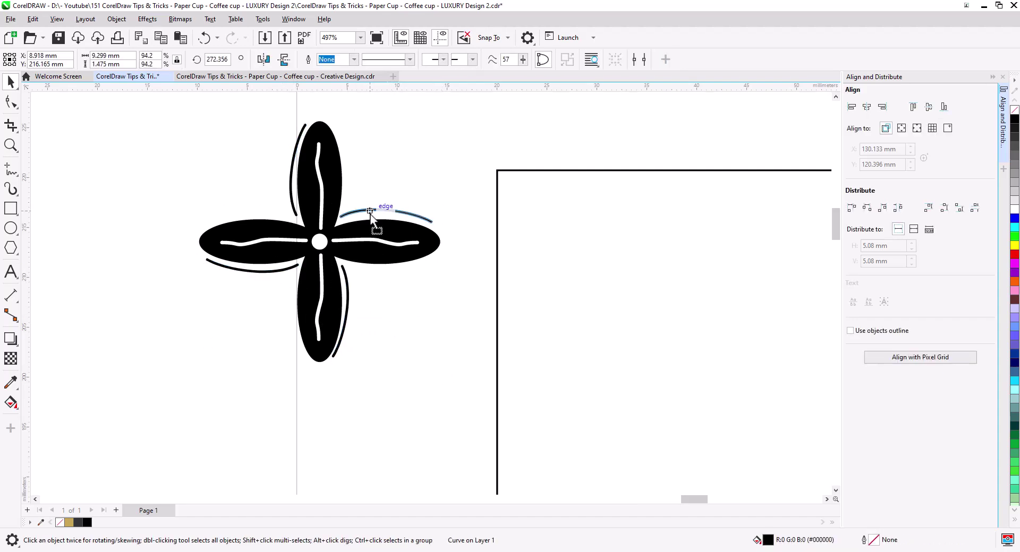
click(292, 175)
click(293, 159)
drag(306, 126, 309, 127)
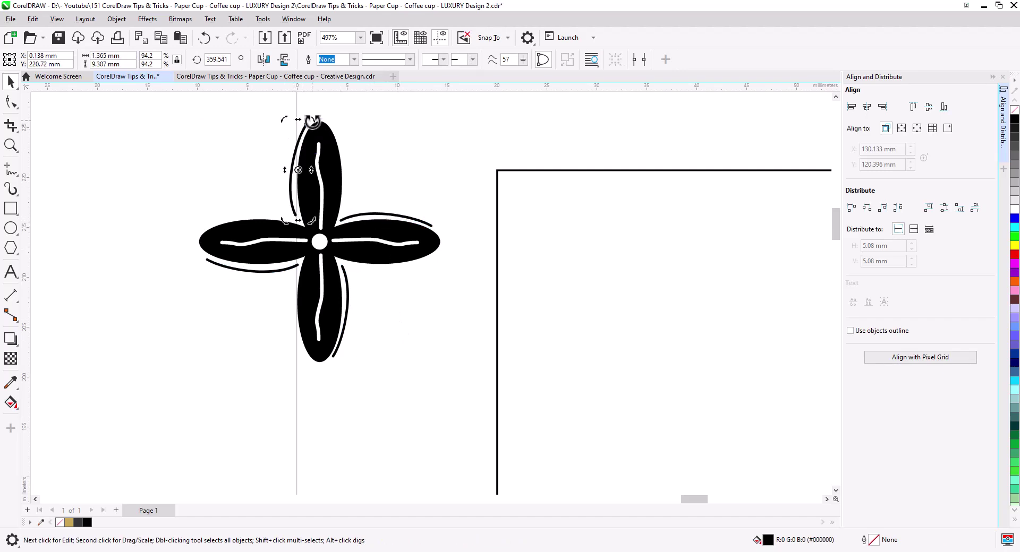
scroll(289, 129, up, 3)
scroll(337, 218, down, 2)
click(364, 313)
click(363, 326)
drag(376, 374, 373, 375)
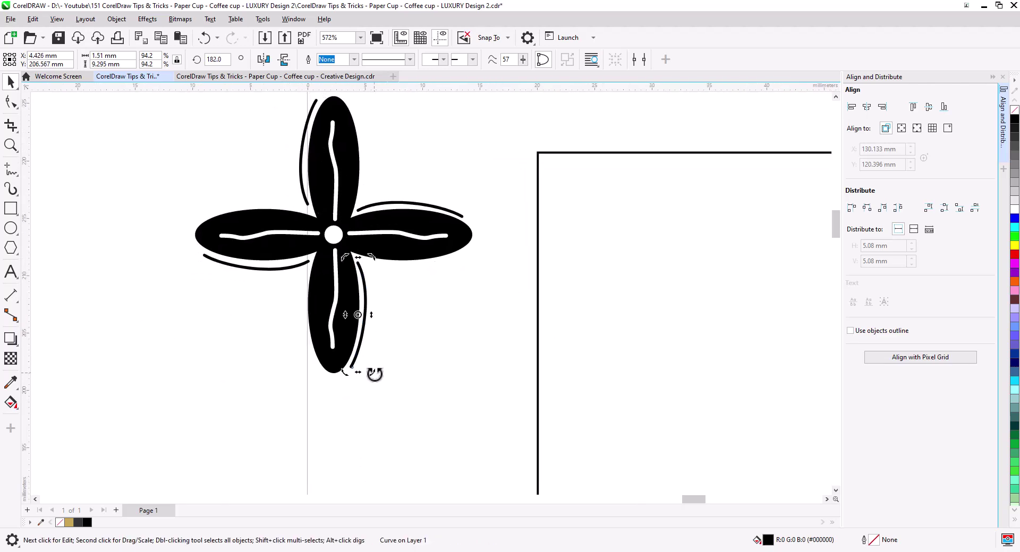
key(Escape)
scroll(292, 241, down, 1)
Step: Combine the flower and its four arcs into one curve and rotate it to 45°
drag(451, 363, 452, 363)
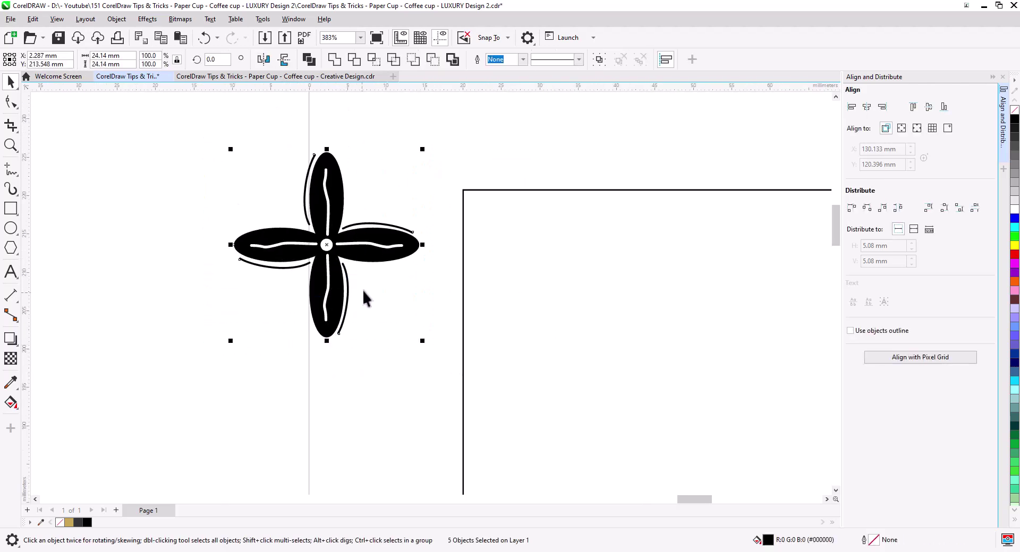
click(310, 59)
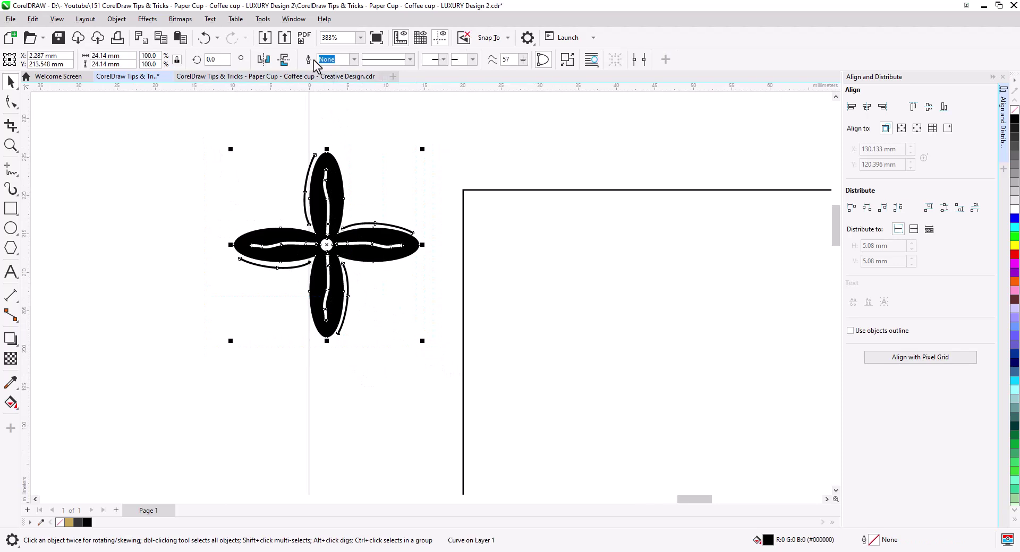
click(372, 206)
click(325, 217)
text(45)
key(Return)
Step: Move the flower inside the large rectangle, near its upper-left corner
scroll(361, 265, down, 2)
scroll(393, 292, right, 3)
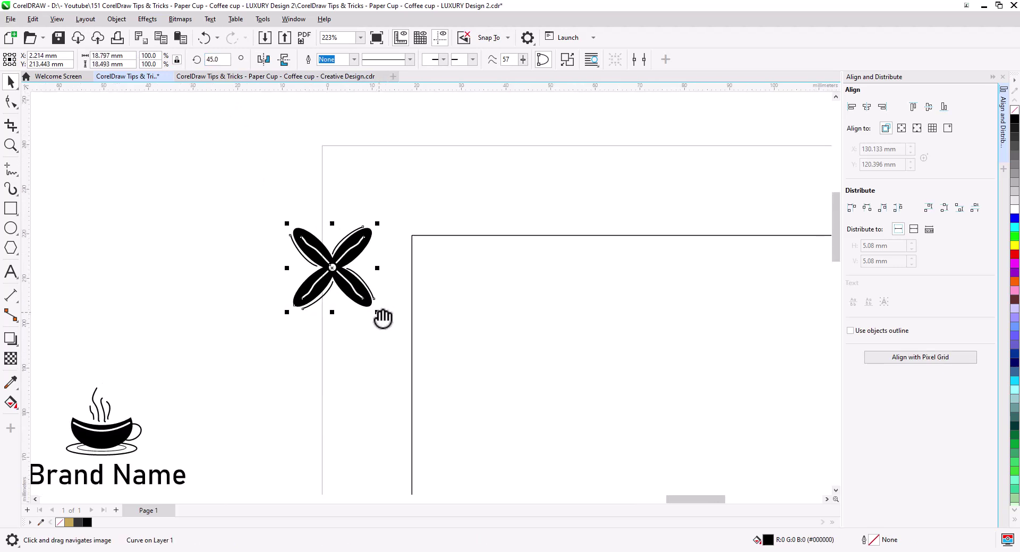
drag(208, 241, 330, 262)
scroll(330, 284, down, 2)
drag(348, 322, 322, 322)
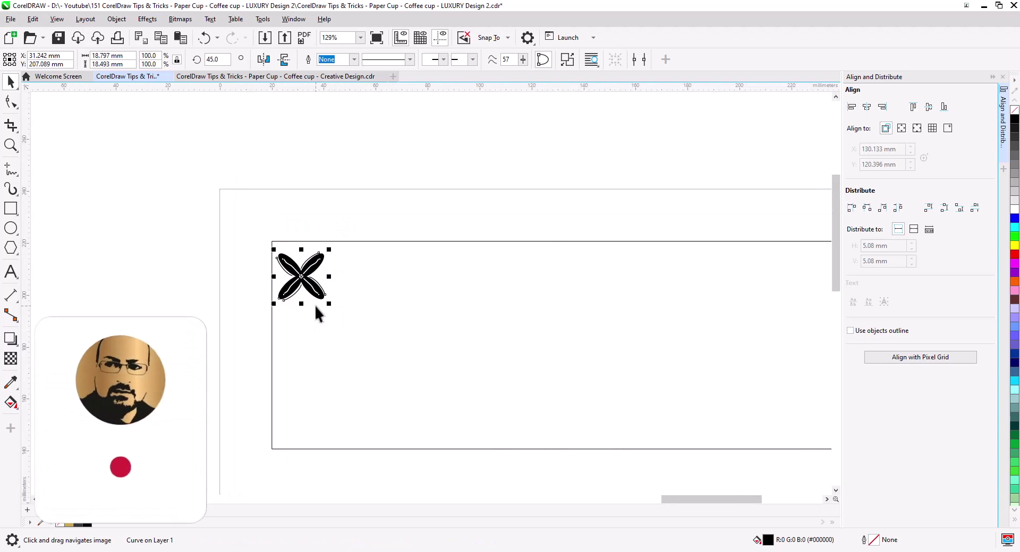
Step: Copy the flower directly beside itself and repeat the duplication to the right to build a row of 13 flowers
scroll(314, 305, up, 2)
drag(271, 289, 340, 293)
click(365, 315)
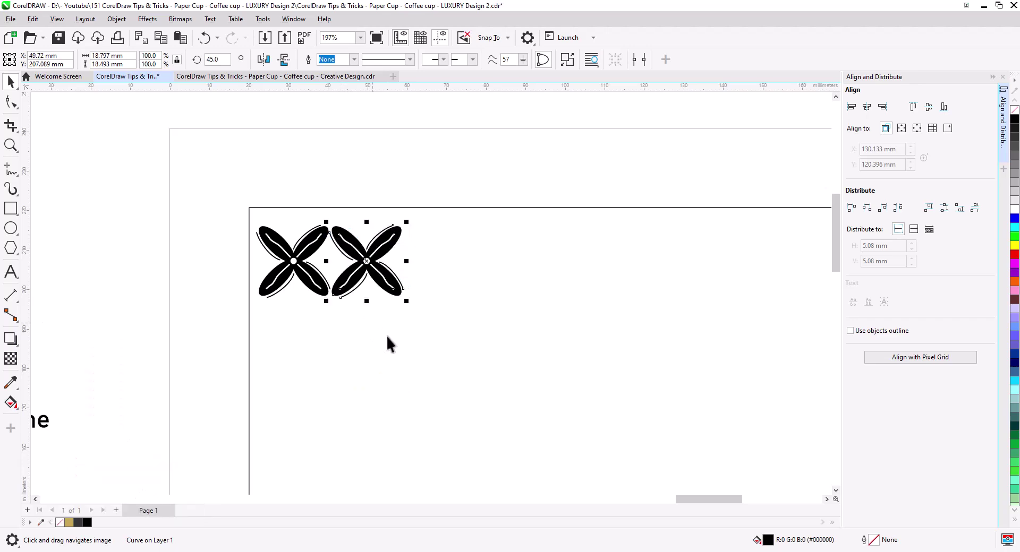
key(ctrl+d)
key(ctrl+d)
key(ctrl+d)
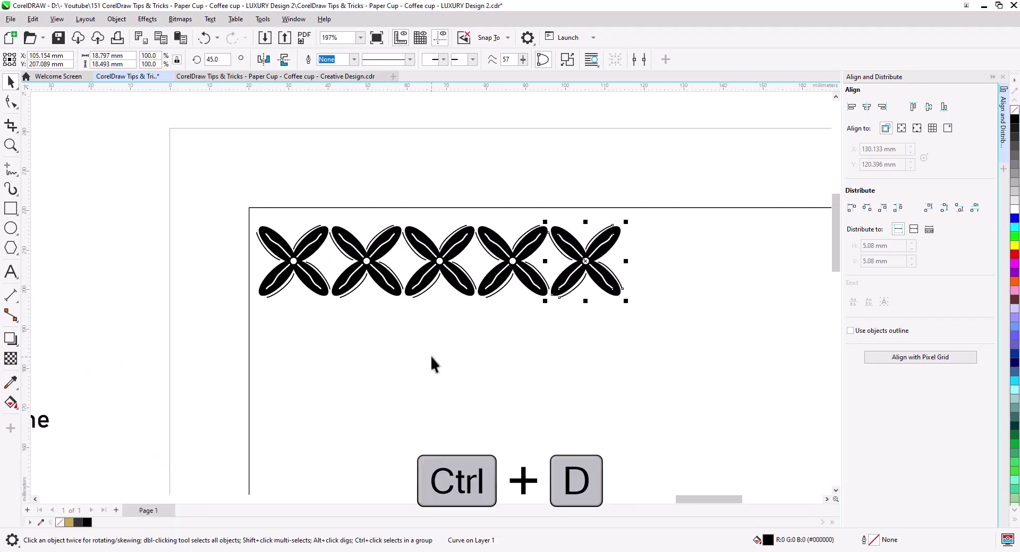
scroll(457, 367, down, 1)
scroll(480, 375, down, 3)
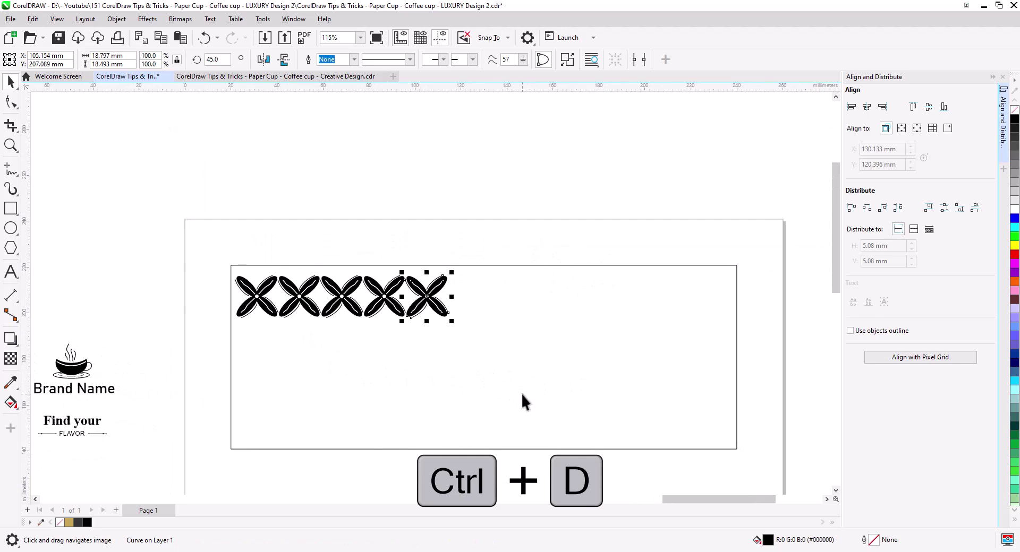
key(ctrl+d)
key(ctrl+d)
key(ctrl+d)
key(ctrl+d)
key(ctrl+d)
key(ctrl+d)
key(ctrl+d)
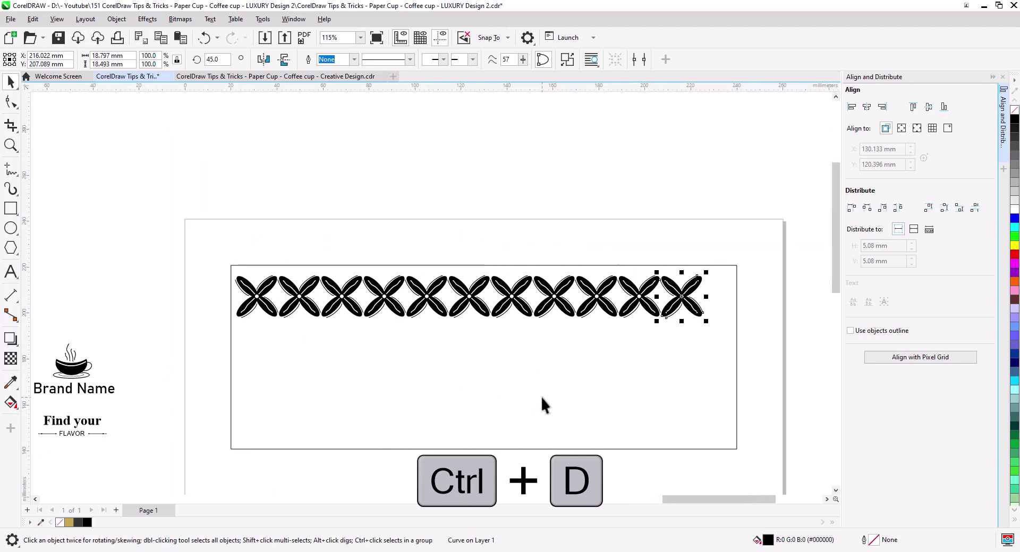
key(ctrl+d)
Step: Scale the flower row to about 215.7 mm wide within the rectangle and copy it downward at even spacing to make four rows
drag(722, 325, 227, 255)
drag(793, 323, 734, 320)
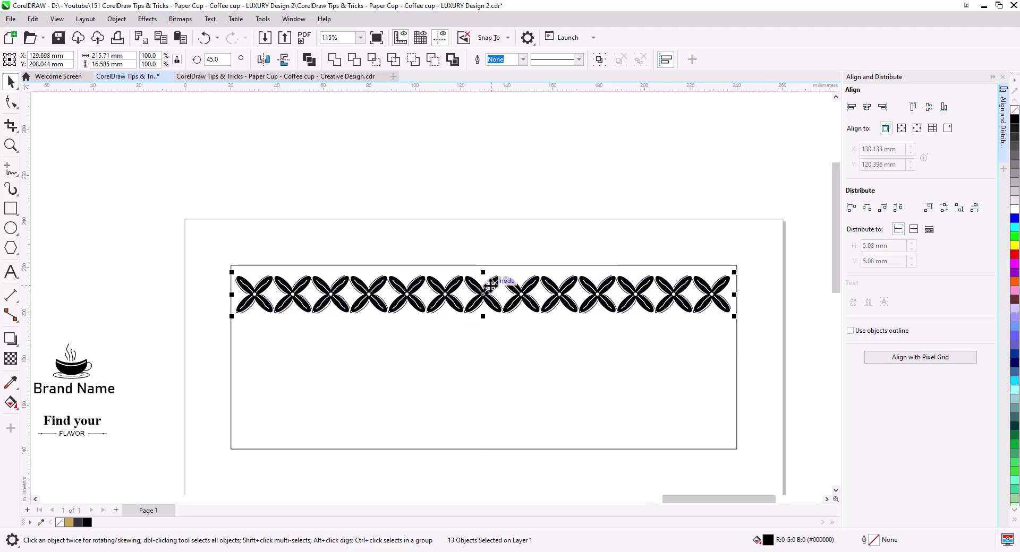
drag(489, 285, 488, 325)
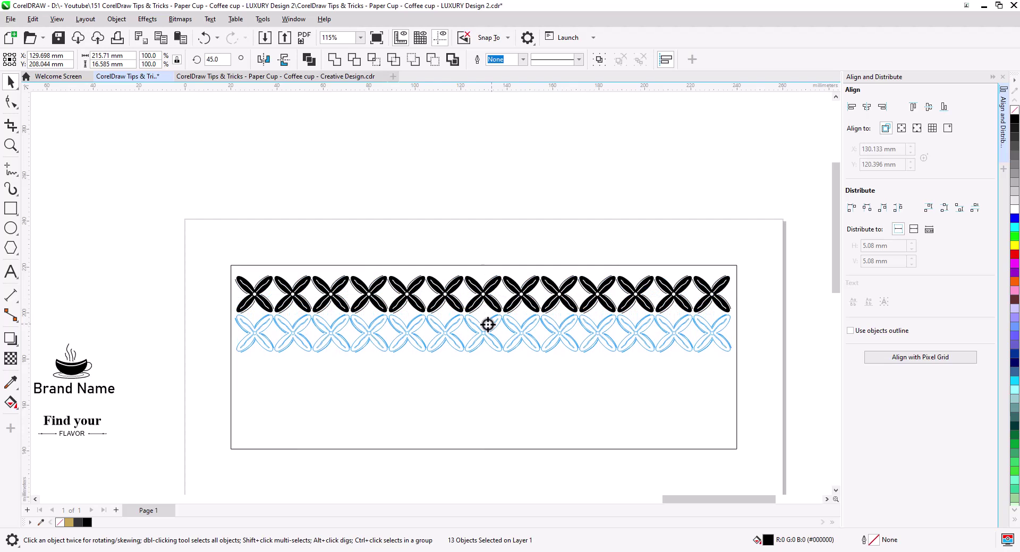
drag(488, 325, 485, 325)
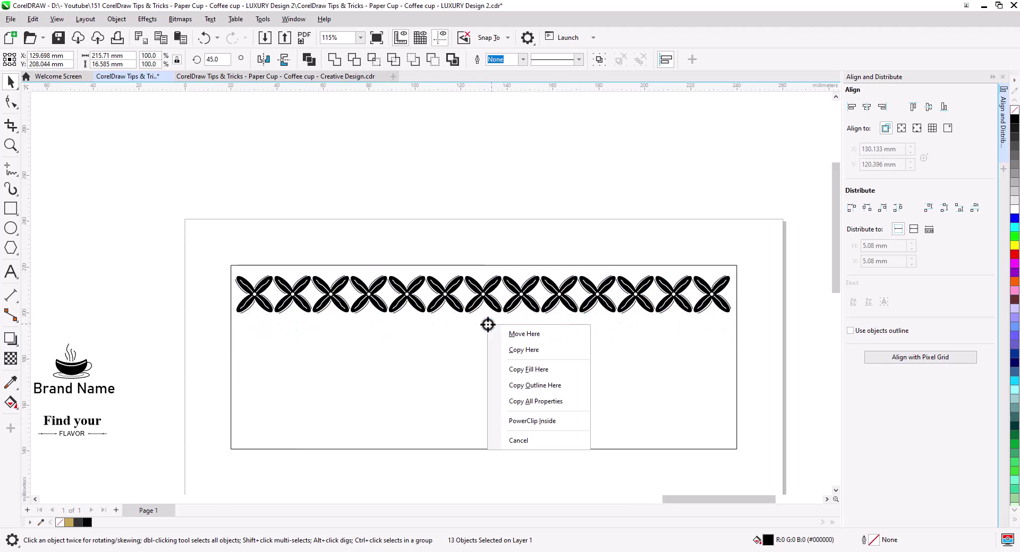
click(511, 349)
key(ctrl+d)
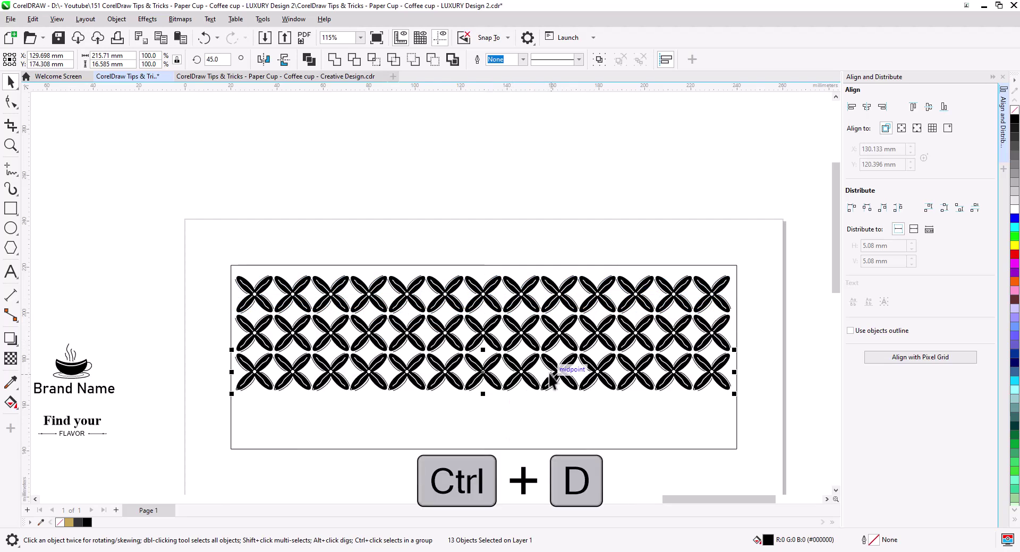
key(ctrl+d)
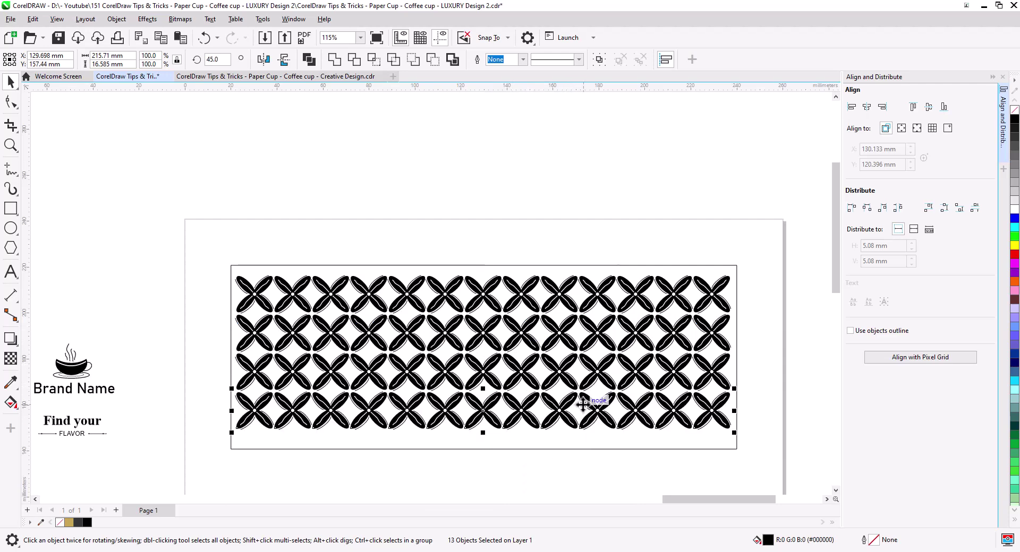
Step: Group all four rows of flowers and centre them horizontally and vertically in the rectangle
drag(775, 442, 208, 264)
key(ctrl+g)
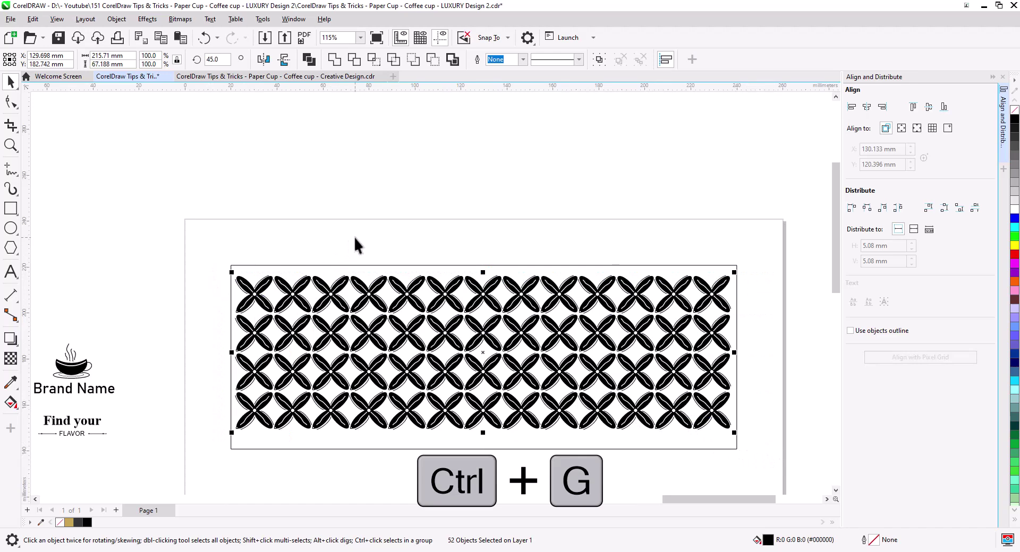
click(867, 107)
click(929, 107)
click(712, 154)
Step: Draw a circle about 1.3 mm in diameter between the first four petal tips, nudge it into the gap's centre and fill it black
scroll(319, 310, up, 6)
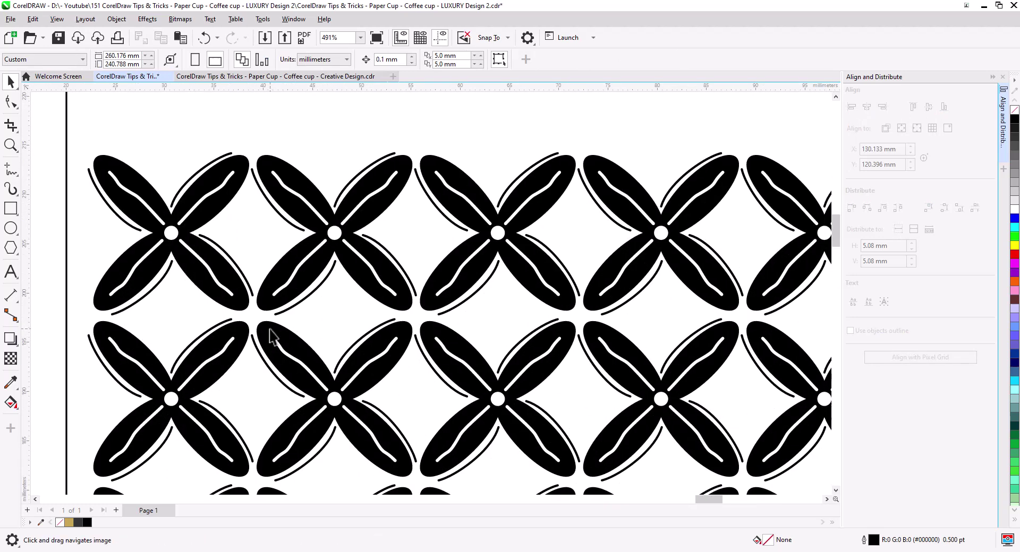
scroll(247, 334, up, 2)
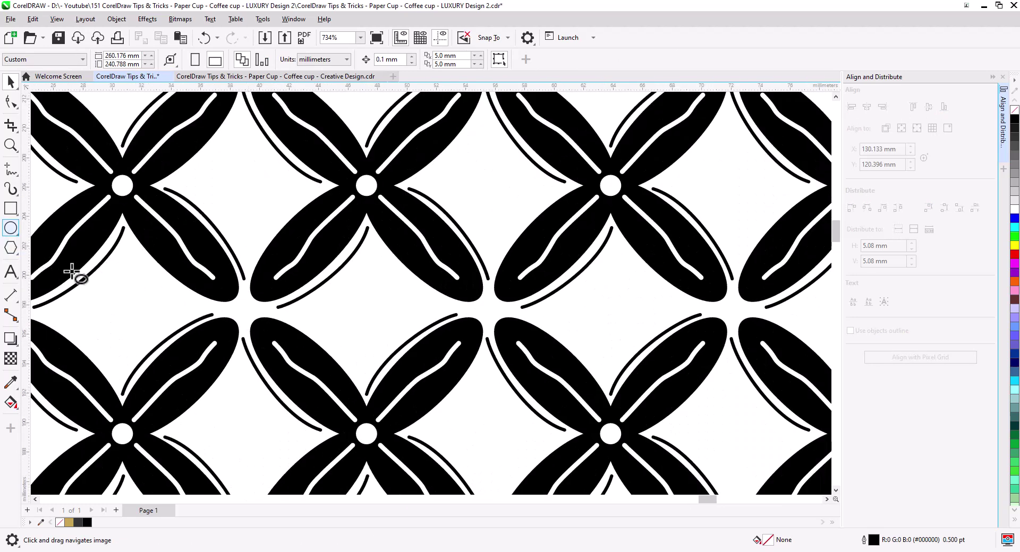
click(11, 228)
mouse_move(236, 308)
mouse_down()
mouse_move(253, 324)
mouse_move(243, 306)
mouse_up()
click(12, 84)
key(Down)
key(Down)
key(Down)
key(Down)
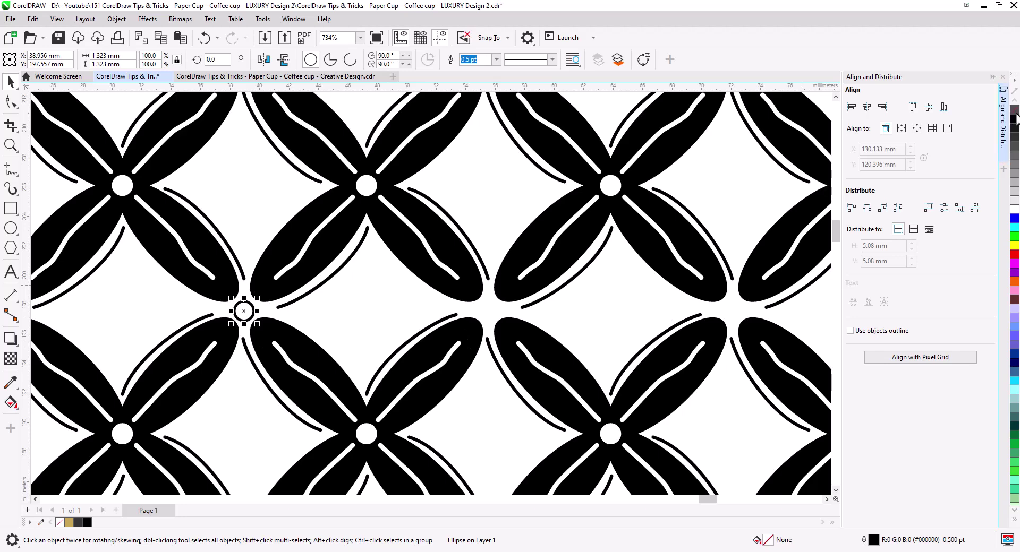
Step: Copy the dot to the next gap and repeat the duplication along the space between the first and second flower rows for 12 dots
scroll(383, 291, down, 4)
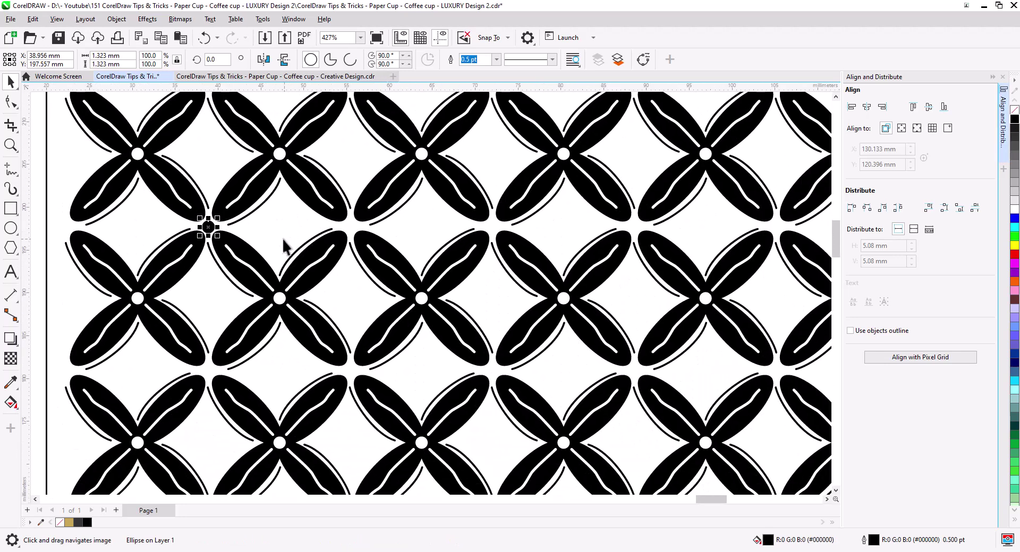
drag(207, 227, 350, 228)
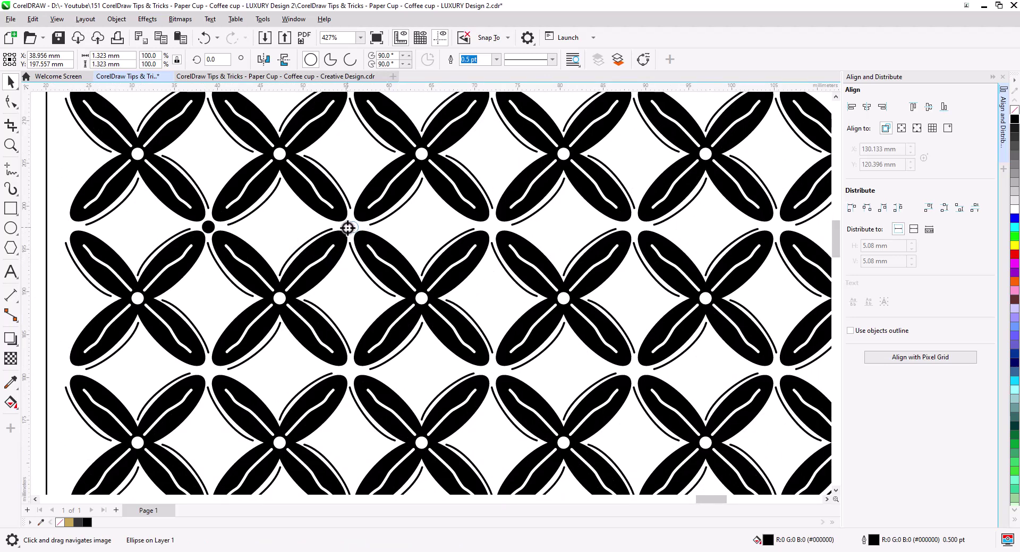
drag(344, 227, 344, 229)
click(371, 253)
key(ctrl+d)
key(ctrl+d)
scroll(483, 345, down, 2)
drag(593, 372, 292, 326)
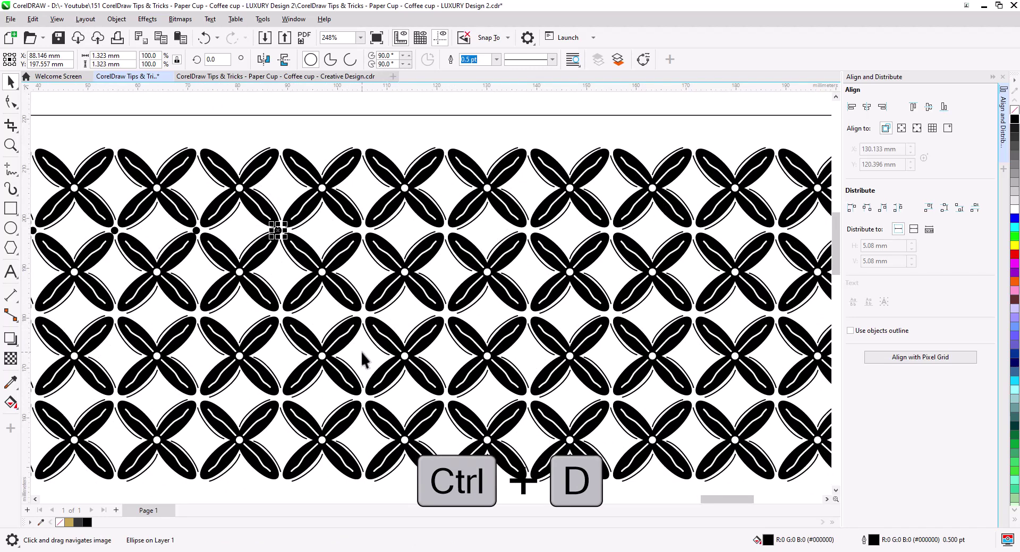
key(ctrl+d)
key(ctrl+d)
key(ctrl+d)
key(ctrl+d)
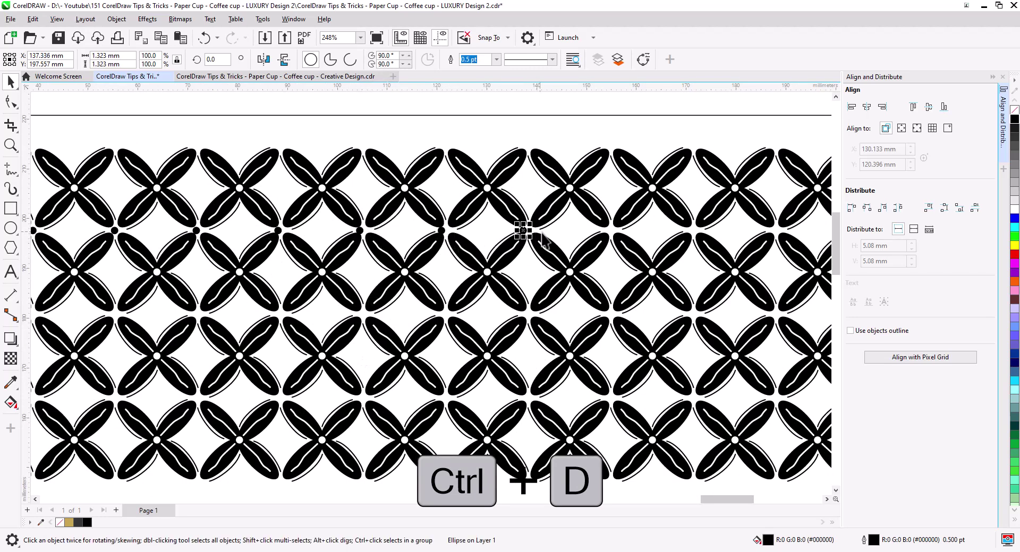
key(ctrl+d)
drag(705, 291, 467, 296)
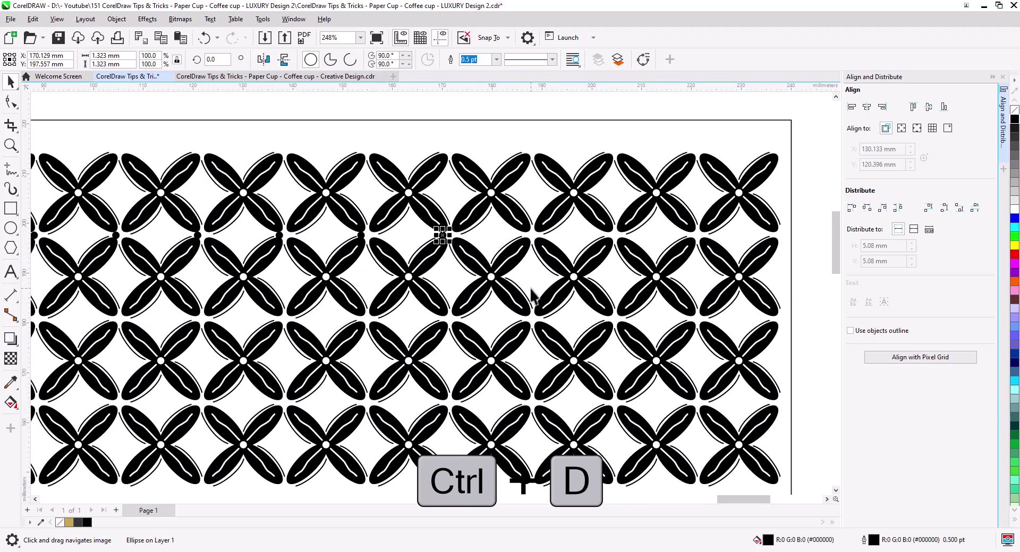
key(ctrl+d)
key(ctrl+d)
key(ctrl+d)
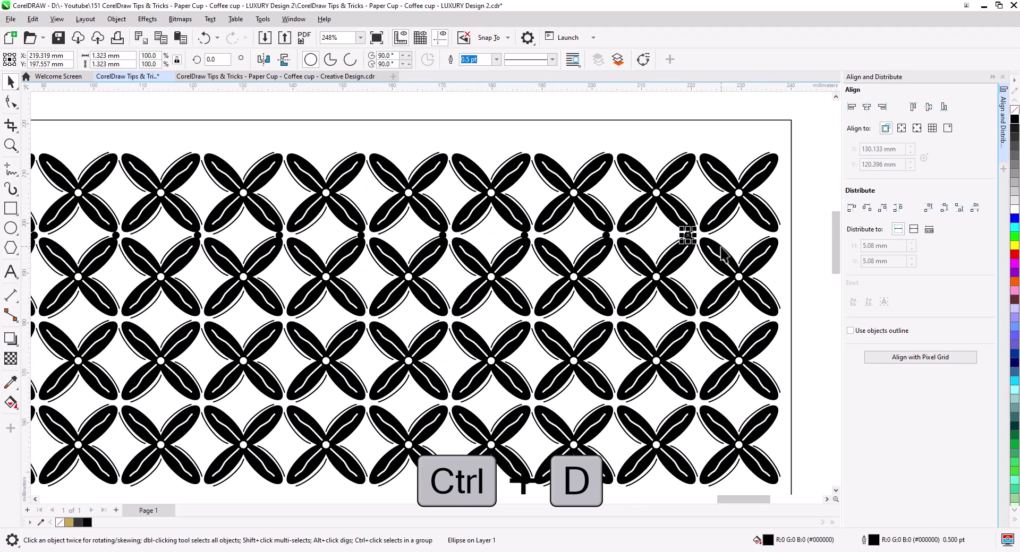
Step: Shift the last dot into the centre of its gap and distribute the 12 dots evenly by their horizontal centres
scroll(685, 234, up, 5)
drag(652, 223, 63, 208)
scroll(606, 220, down, 7)
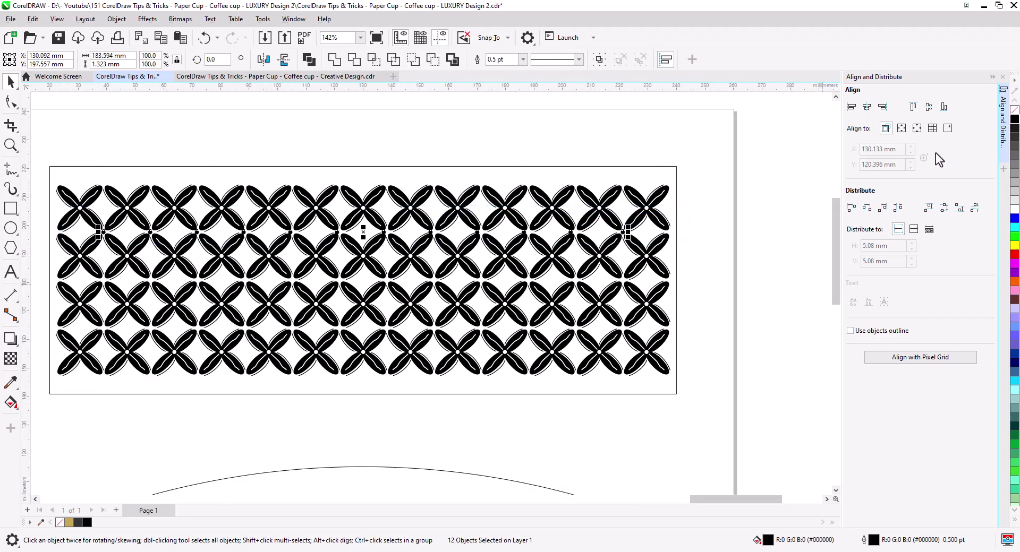
click(868, 207)
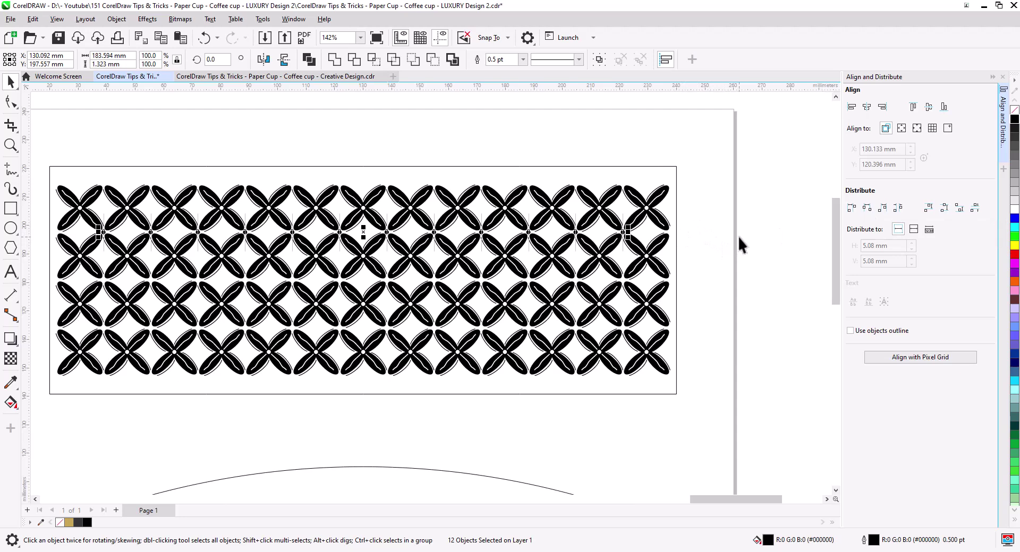
Step: Combine the 12 dots into one object and copy it down into the gaps between the remaining two pairs of flower rows
click(309, 61)
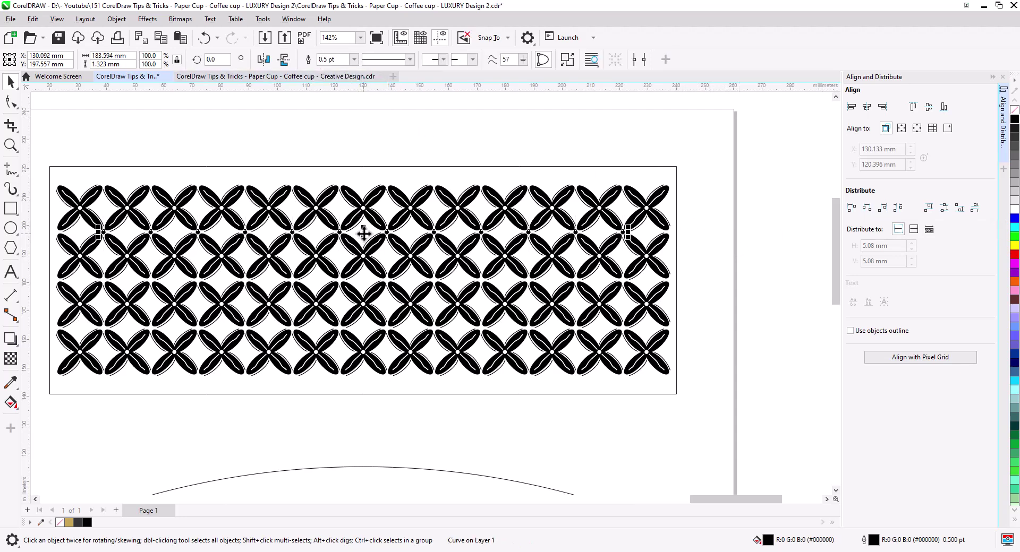
scroll(365, 233, up, 5)
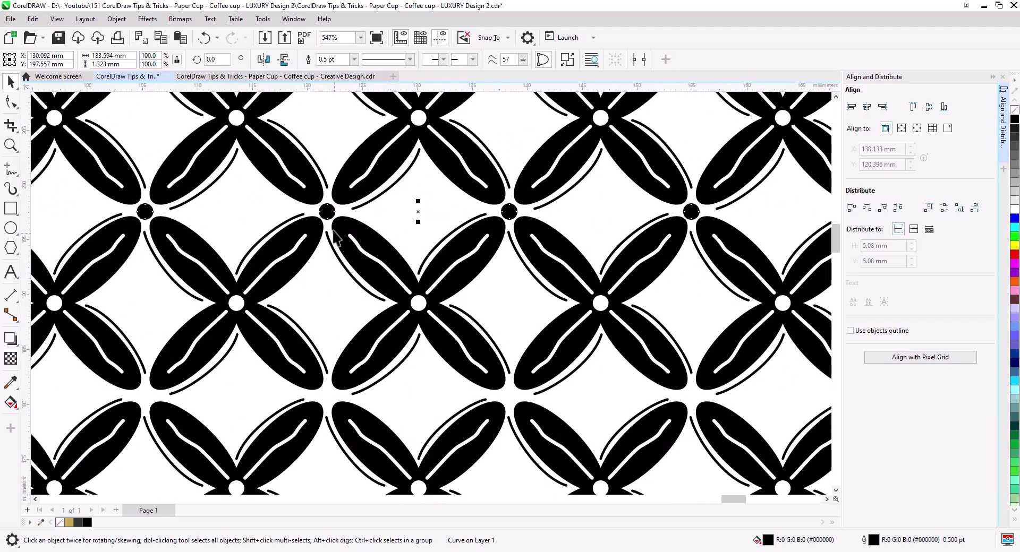
drag(329, 214, 327, 403)
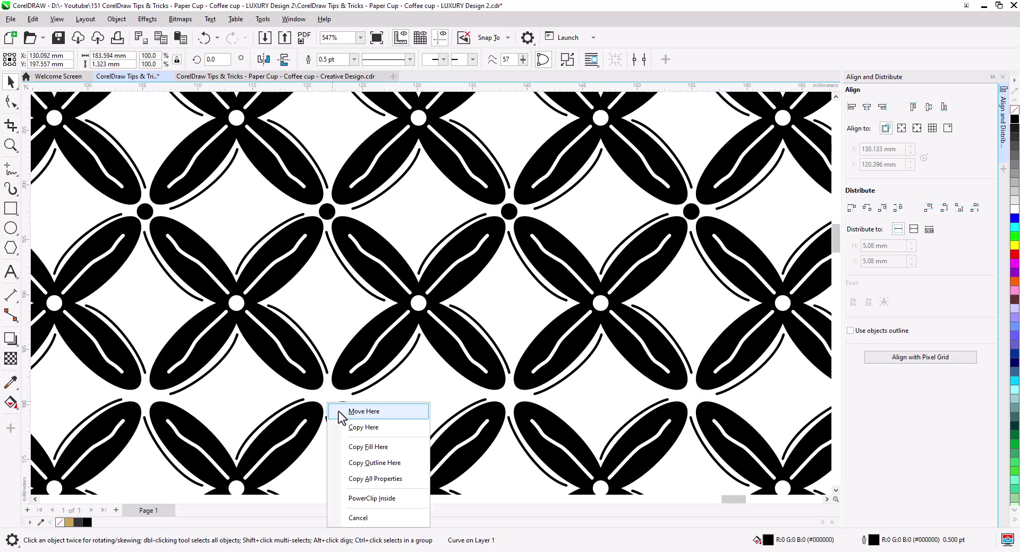
click(355, 433)
scroll(393, 377, down, 2)
drag(398, 383, 409, 223)
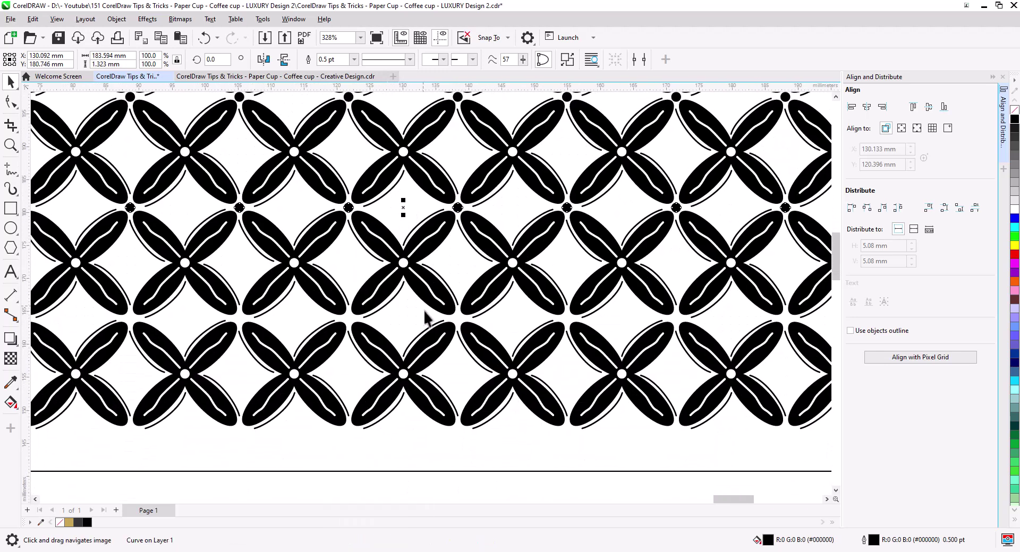
key(ctrl+r)
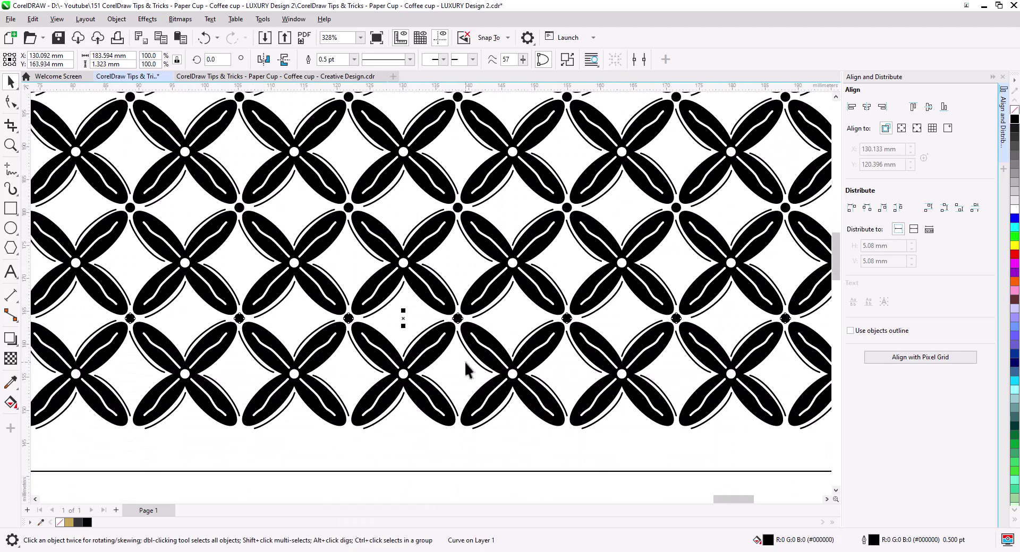
click(433, 484)
scroll(419, 422, down, 3)
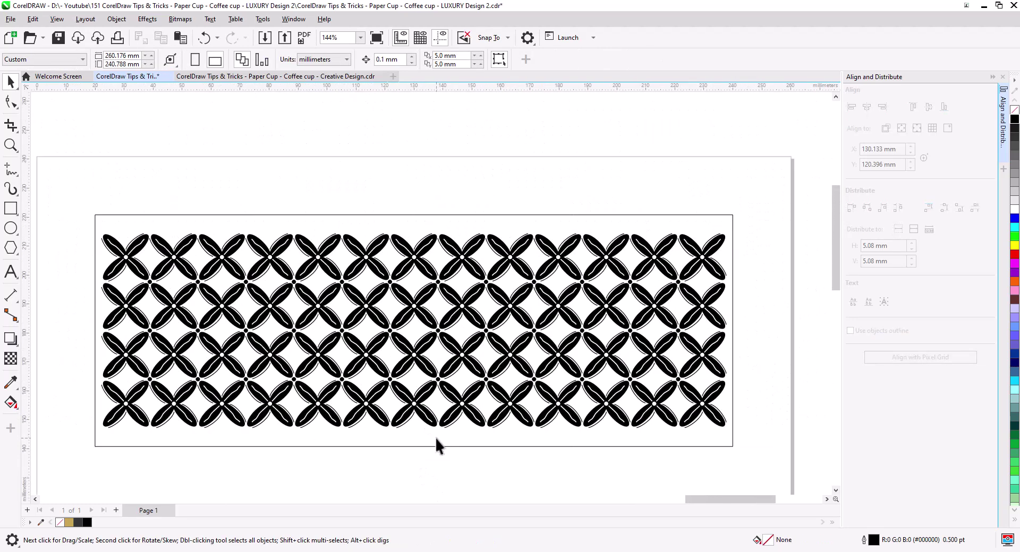
drag(435, 438, 438, 414)
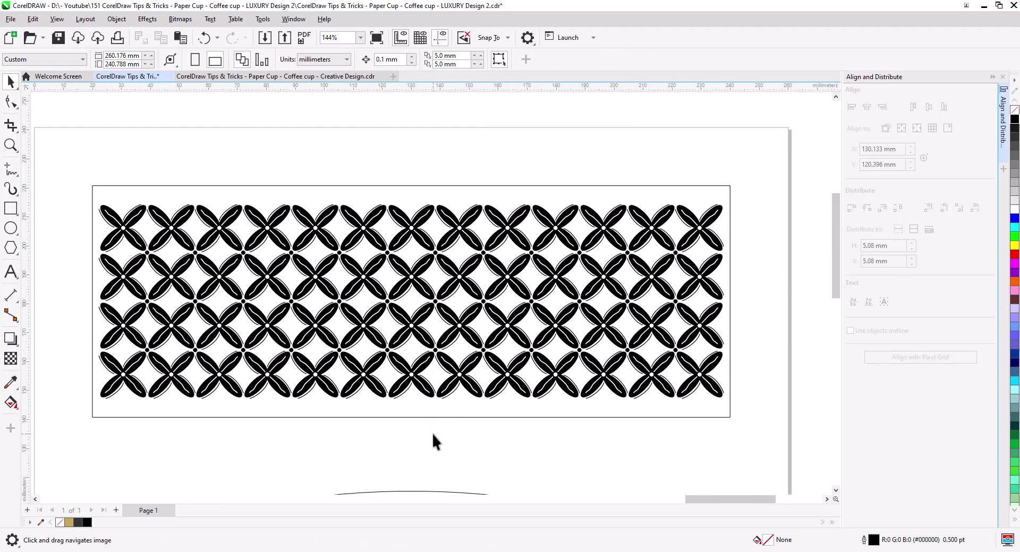
Step: Group the three rows of dots with the flower pattern
key(Tab)
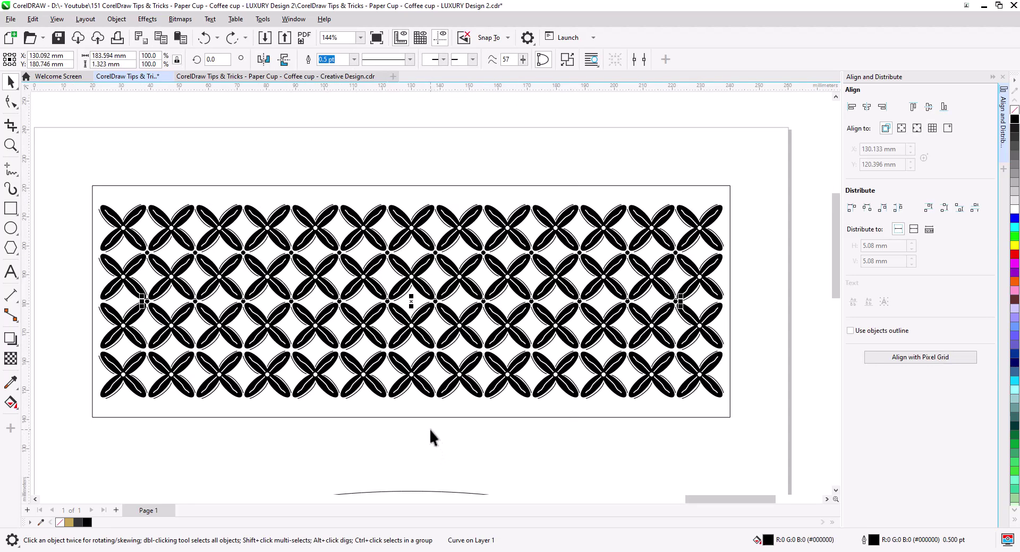
key(ctrl+d)
click(428, 426)
scroll(369, 376, down, 1)
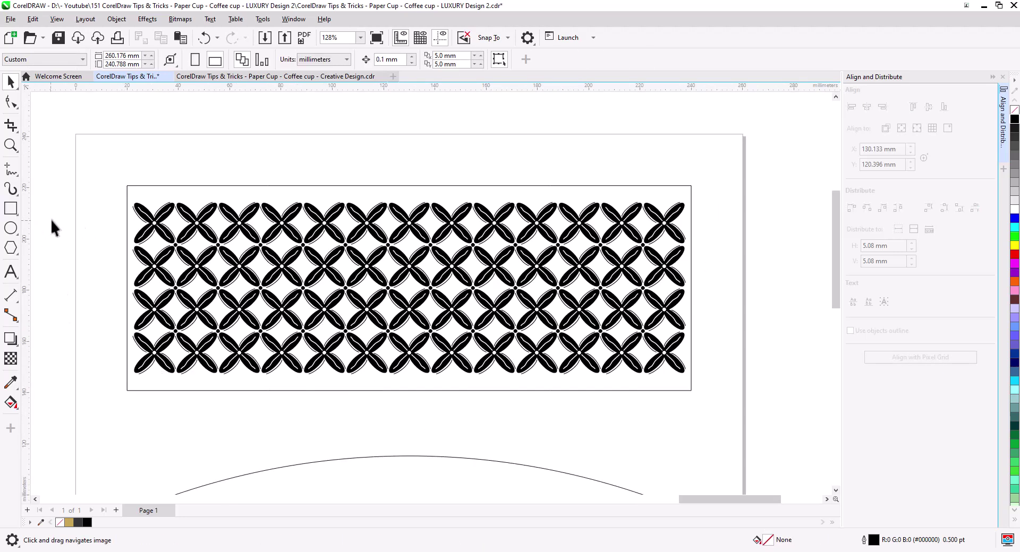
Step: Draw a thin rectangle 220 mm wide and about 2.7 mm high across the outer rectangle, just above the first flower row
click(11, 208)
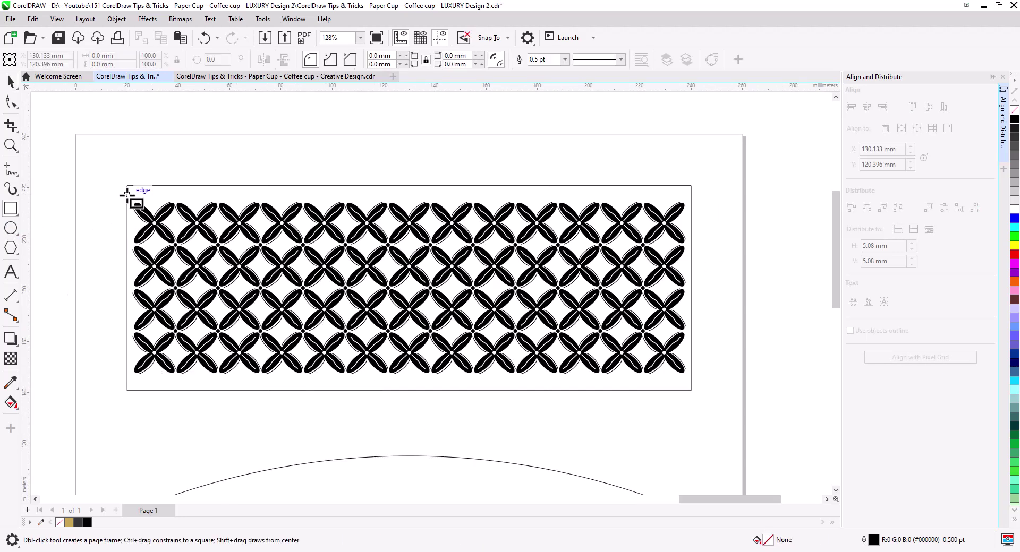
drag(127, 194, 692, 200)
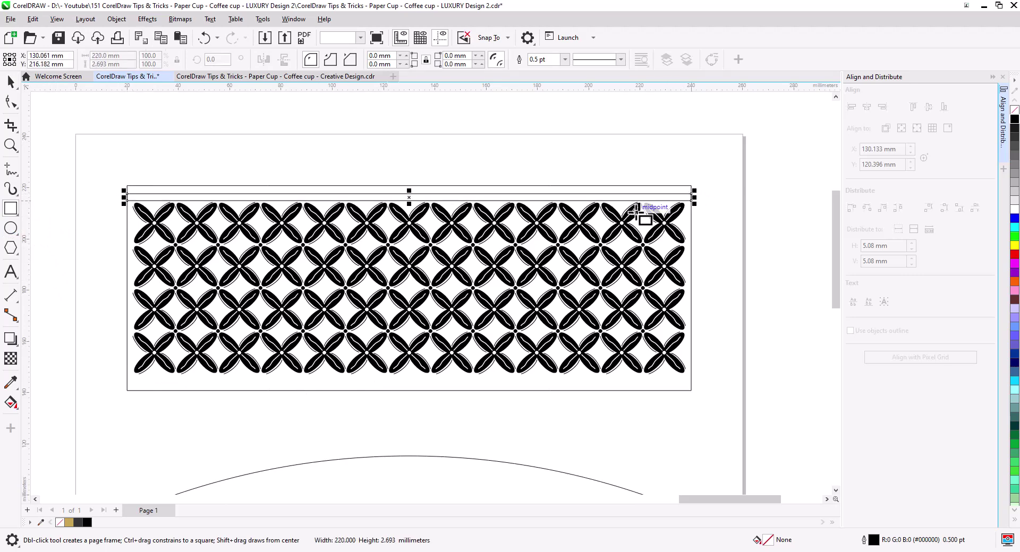
click(11, 81)
Step: Reduce the thin rectangle's height to about 1.35 mm from its upper edge and fill it black
scroll(403, 196, up, 3)
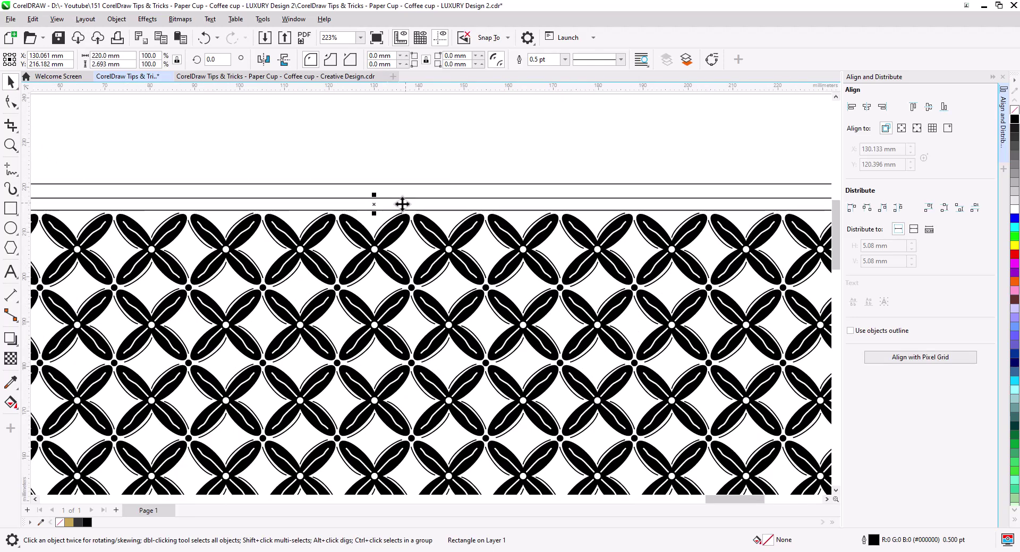
drag(366, 194, 368, 204)
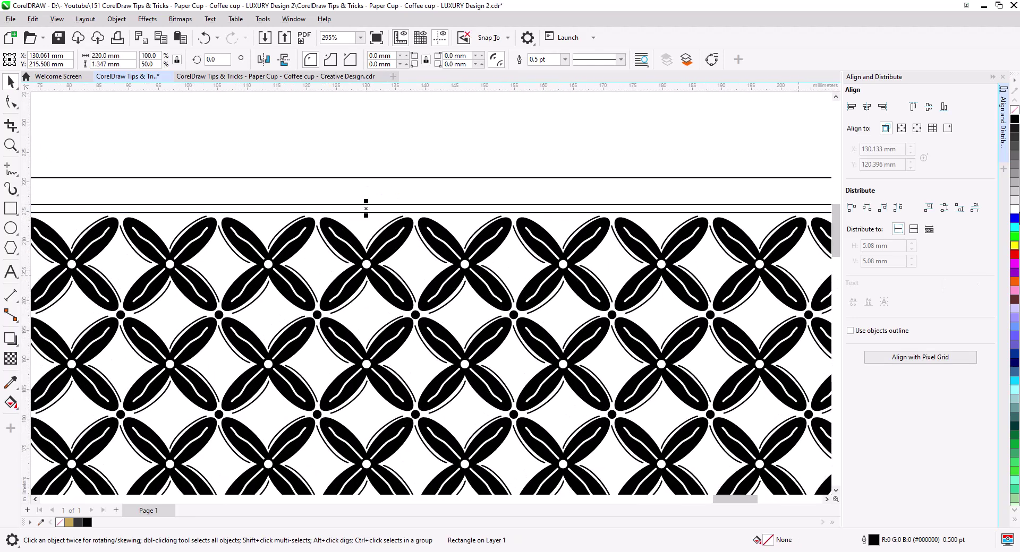
click(1014, 122)
click(485, 159)
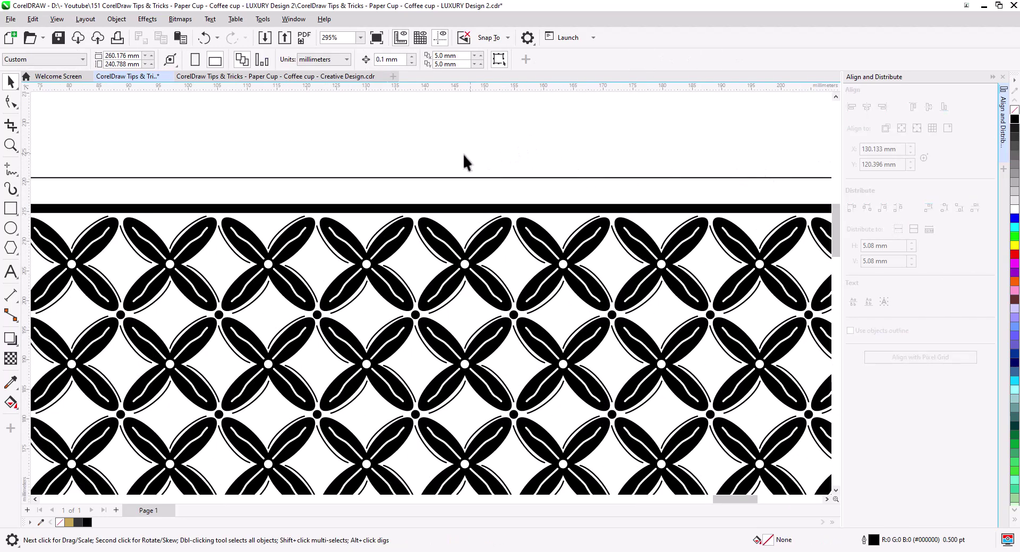
Step: Copy the black bar straight down to just below the last flower row
scroll(454, 189, down, 2)
scroll(454, 188, down, 2)
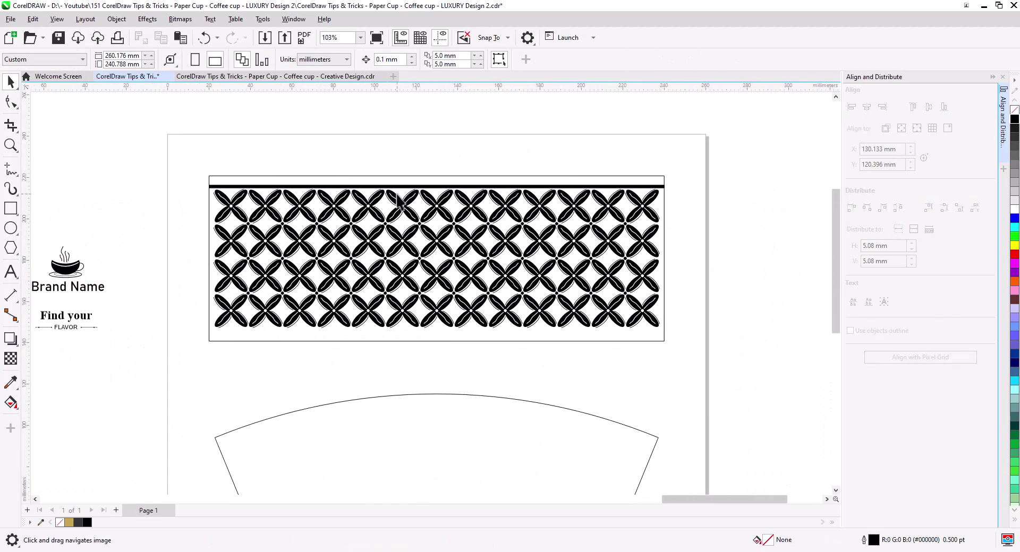
drag(413, 190, 413, 334)
click(438, 352)
click(413, 359)
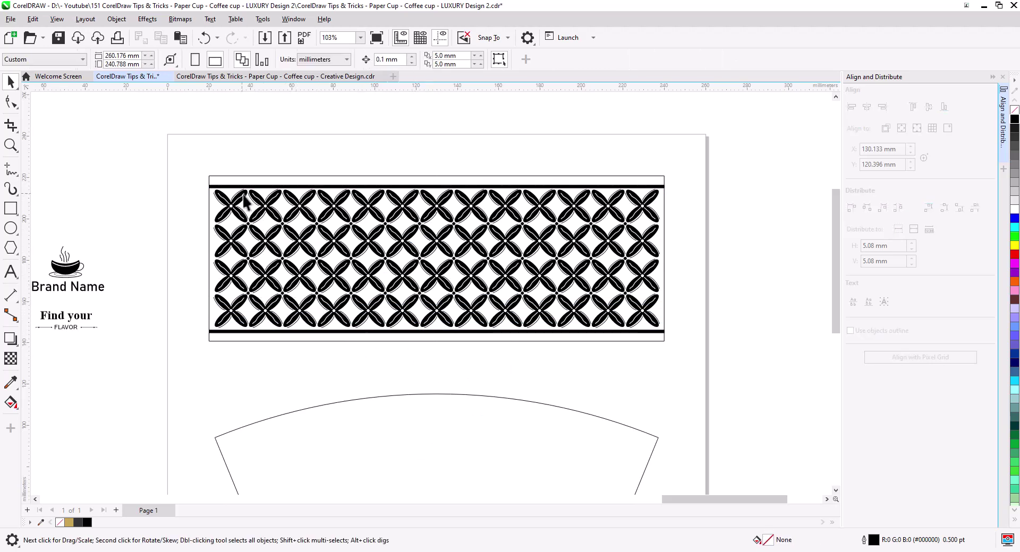
Step: Scale the flower-and-dot group proportionally about its centre to the outer rectangle's full 220 mm width
drag(675, 340, 678, 331)
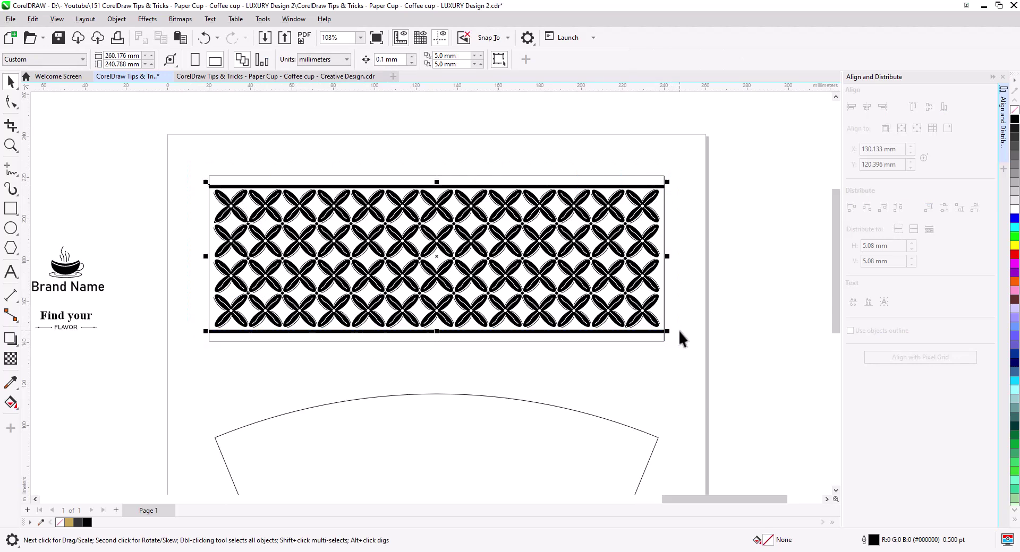
shift+click(663, 187)
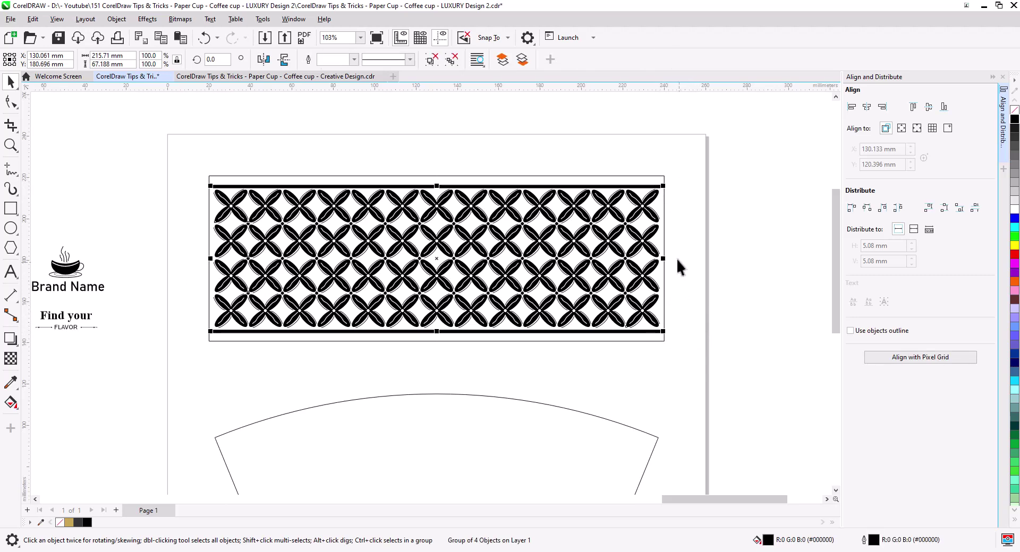
click(643, 180)
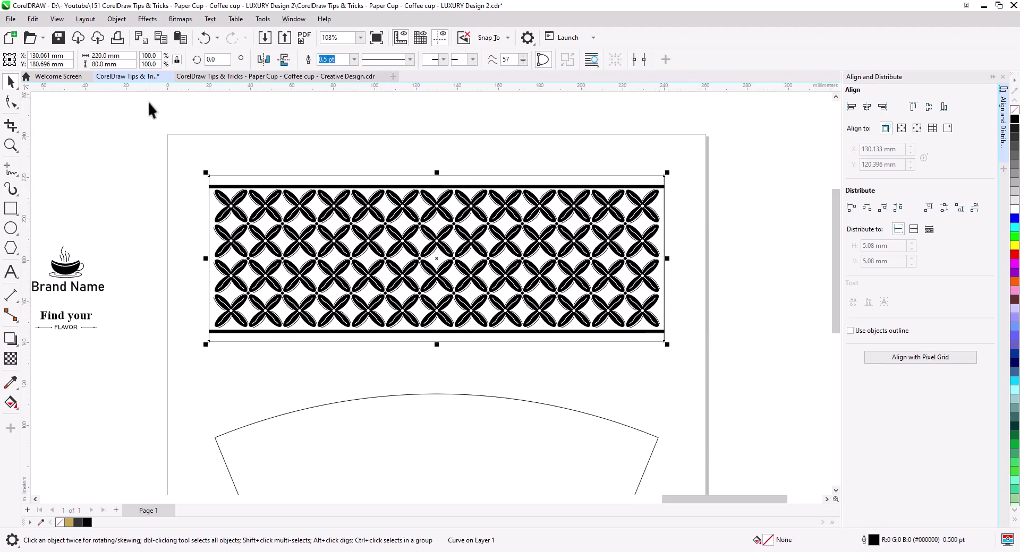
click(137, 172)
click(221, 267)
scroll(221, 268, up, 3)
drag(253, 223, 255, 221)
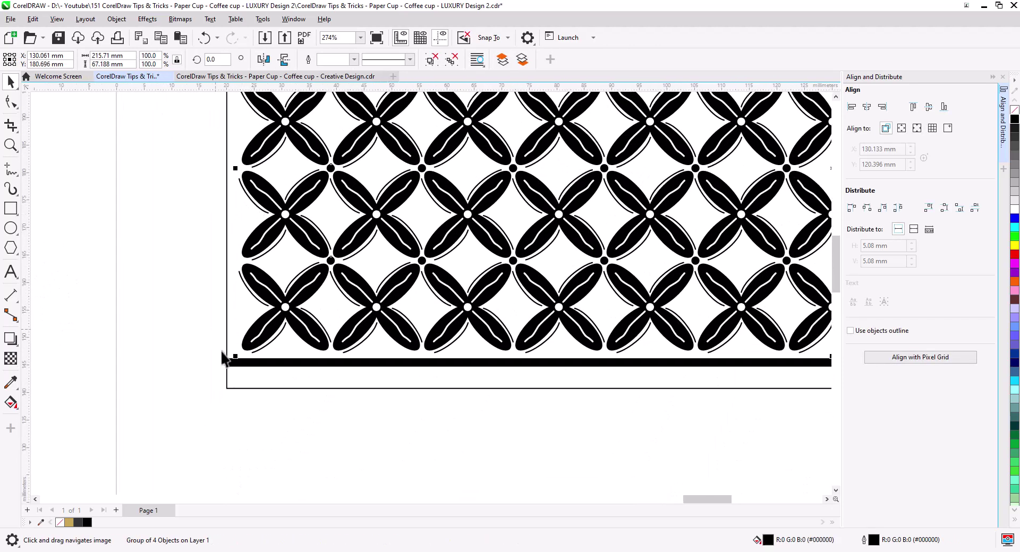
drag(235, 357, 224, 368)
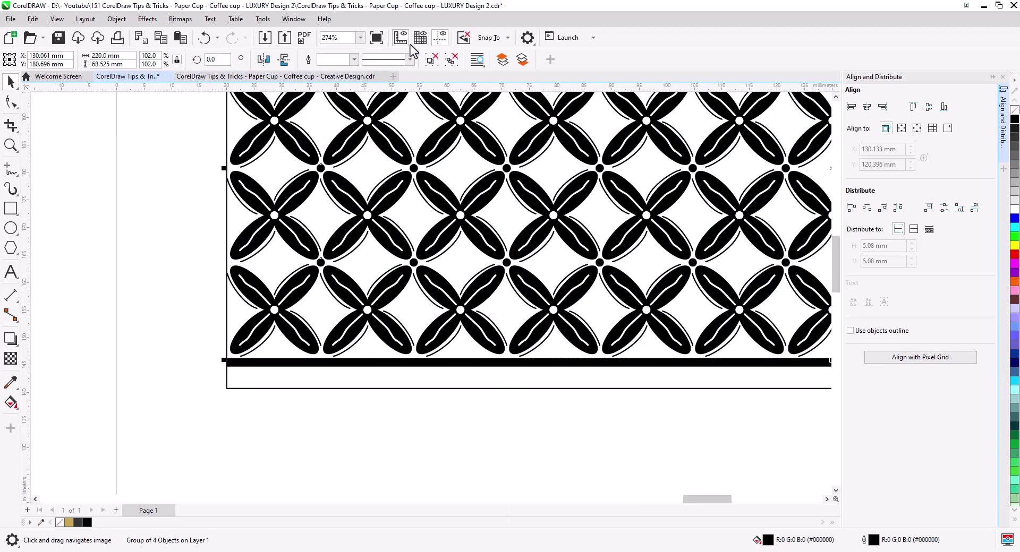
Step: Turn off snapping to objects and shrink the pattern group about its centre to about 219 mm wide
click(483, 38)
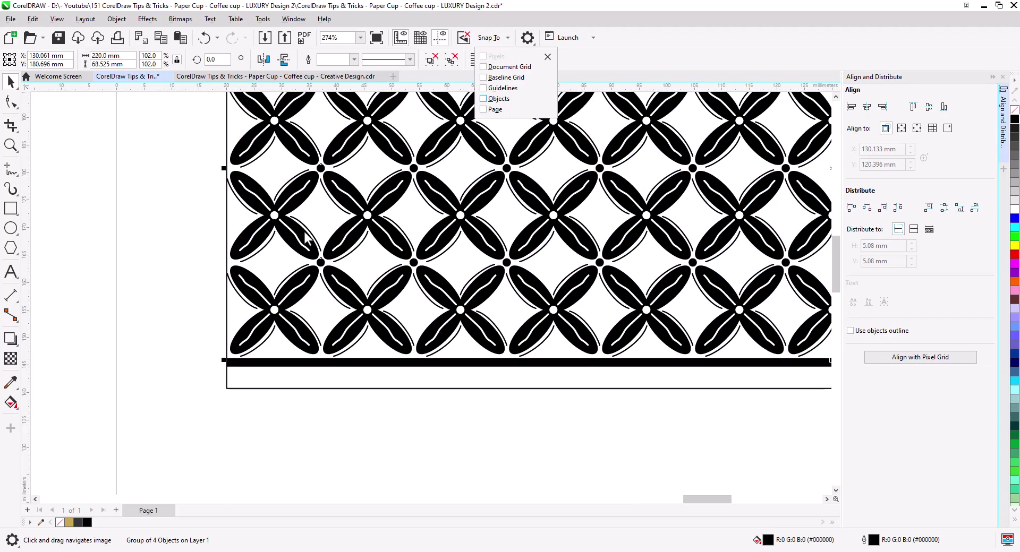
click(230, 365)
drag(223, 363, 227, 362)
click(202, 354)
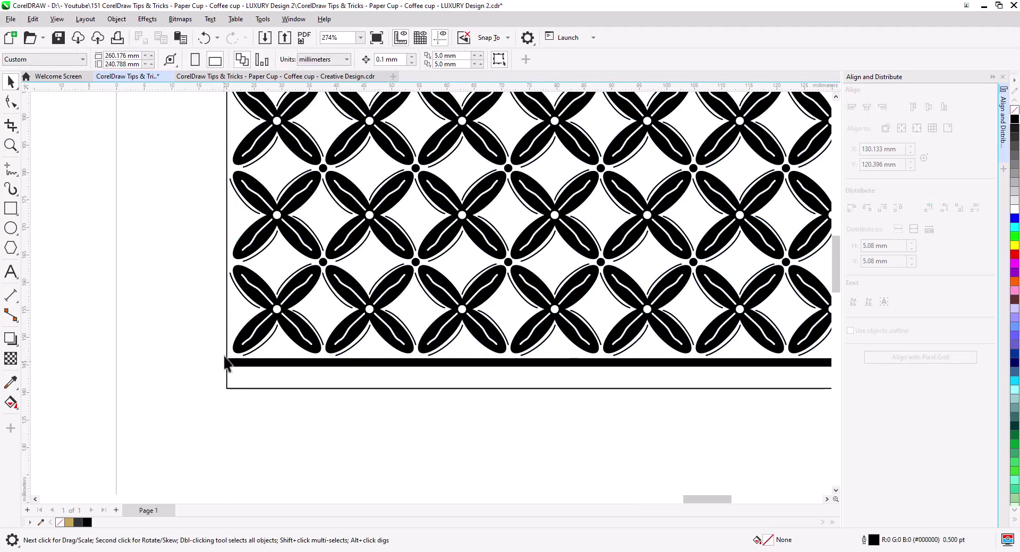
Step: Combine the two black bars into one object and centre it vertically in the outer rectangle
scroll(269, 364, down, 2)
drag(317, 385, 284, 397)
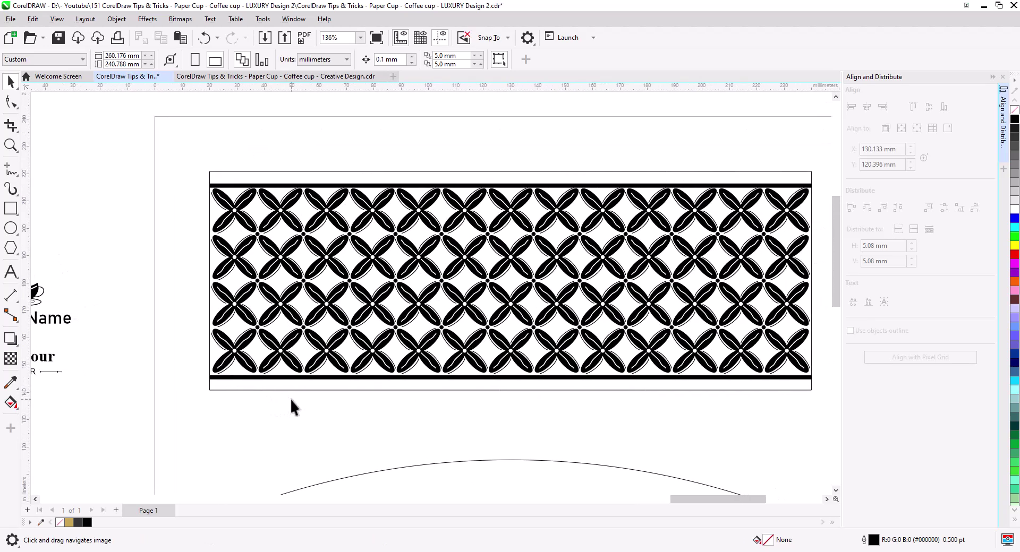
click(565, 377)
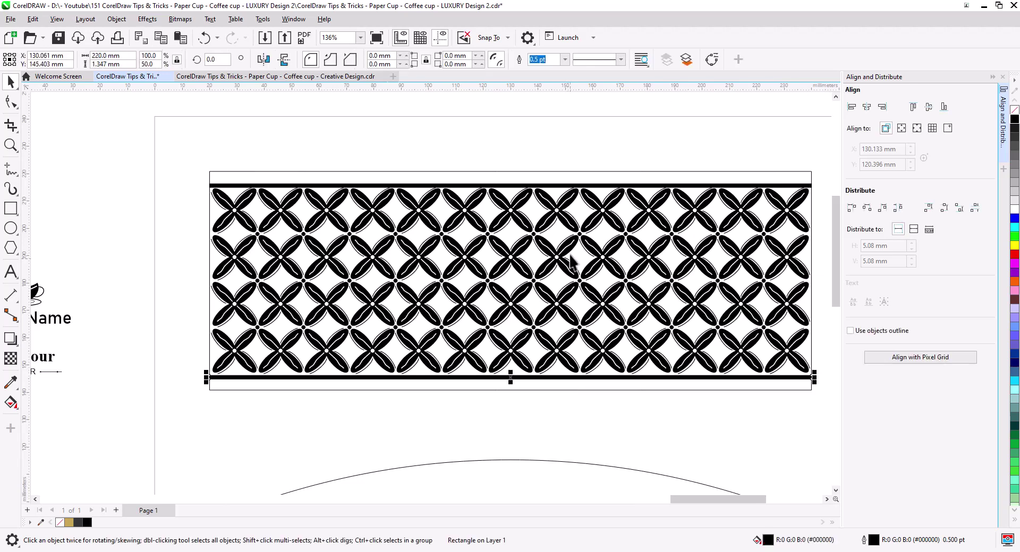
shift+click(560, 187)
click(250, 175)
shift+click(330, 183)
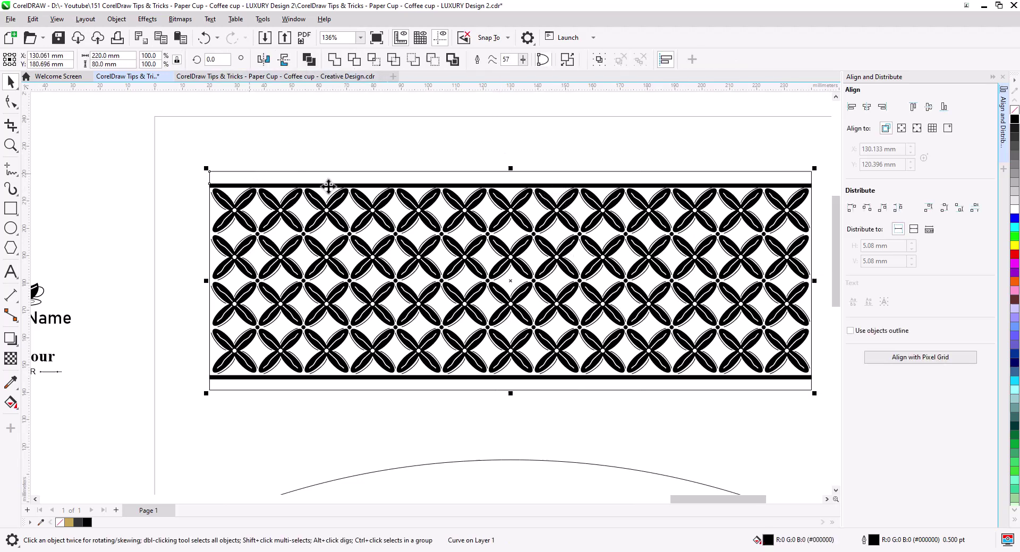
click(927, 108)
click(613, 142)
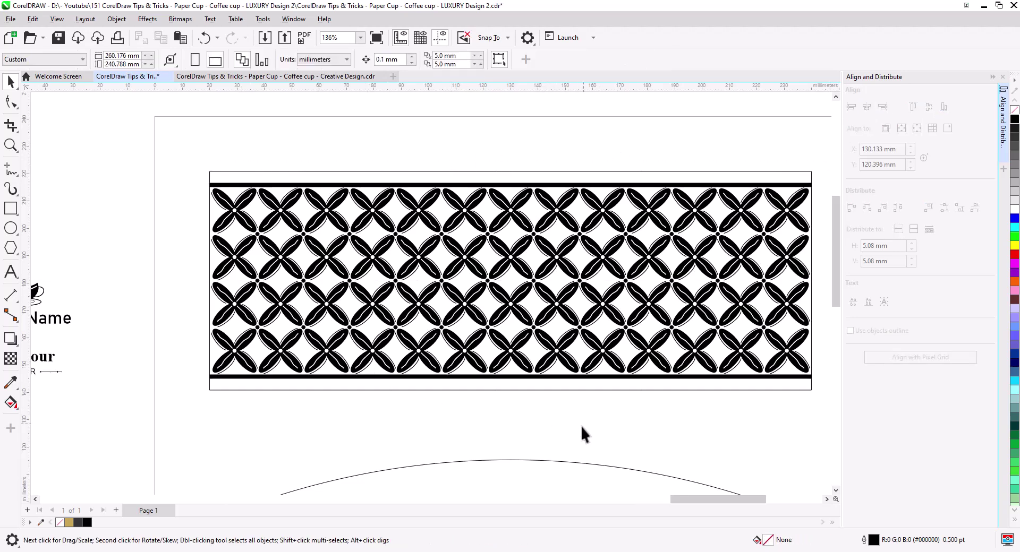
Step: Fill the flower-and-dot group with the document palette's gold, #C6A752
scroll(260, 337, up, 5)
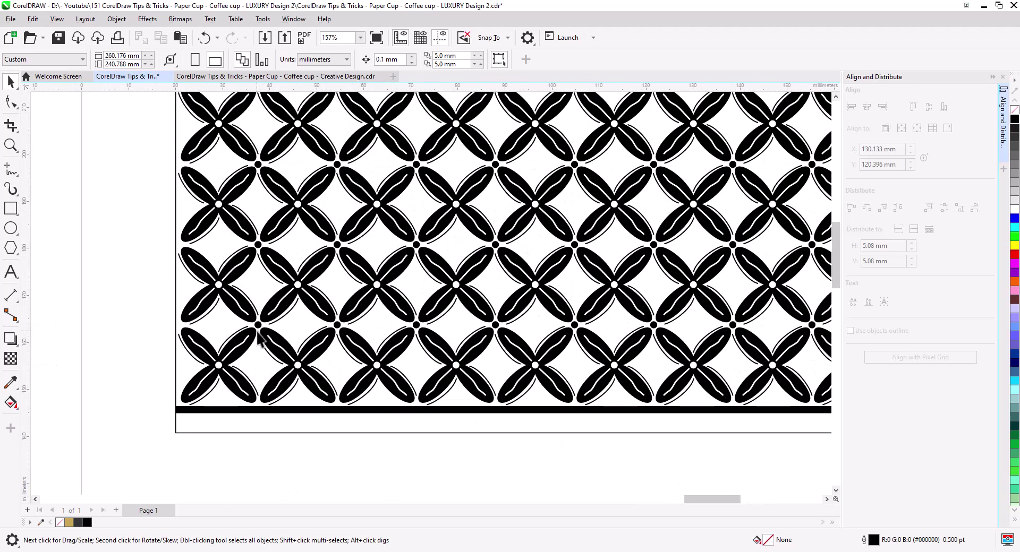
drag(262, 342, 286, 339)
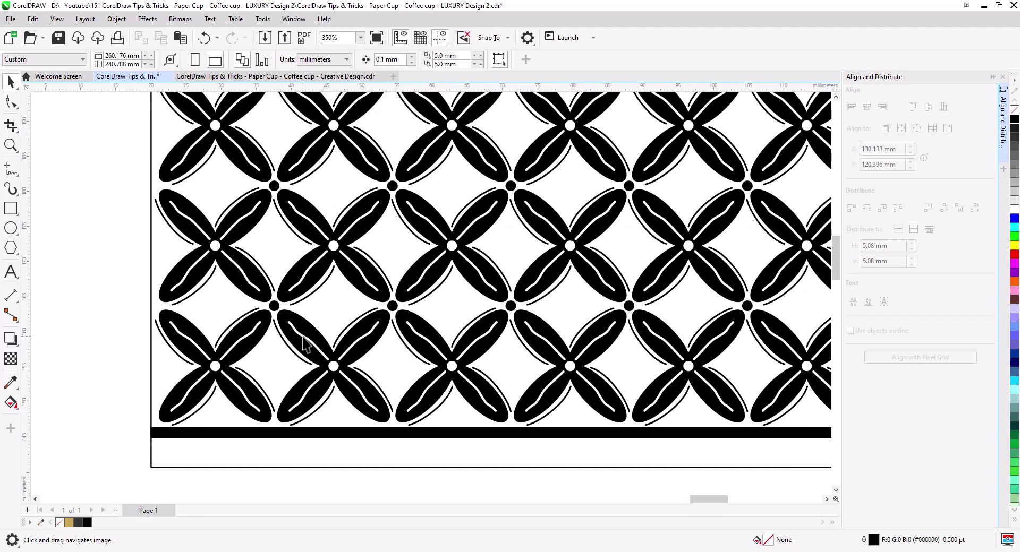
scroll(340, 343, down, 5)
drag(484, 356, 423, 341)
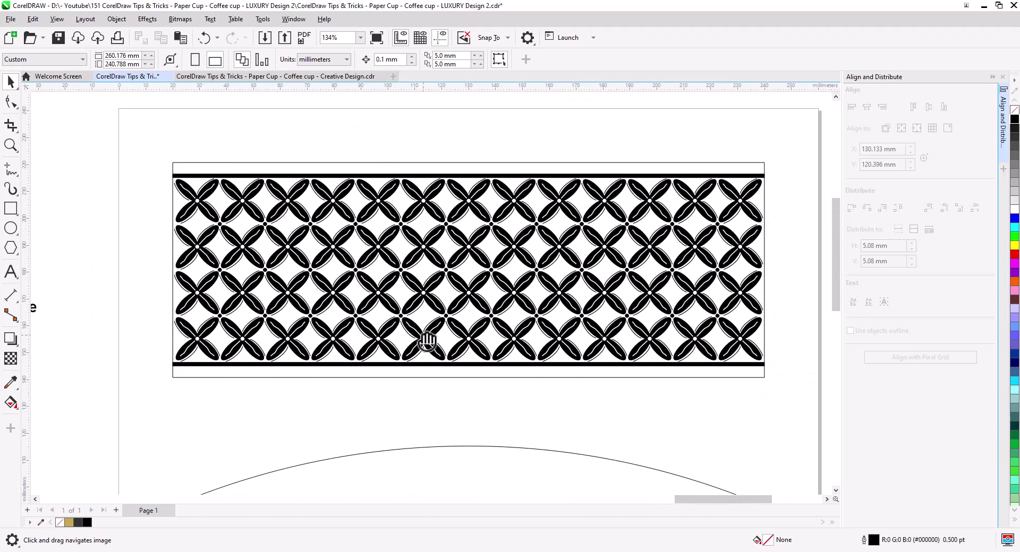
click(272, 355)
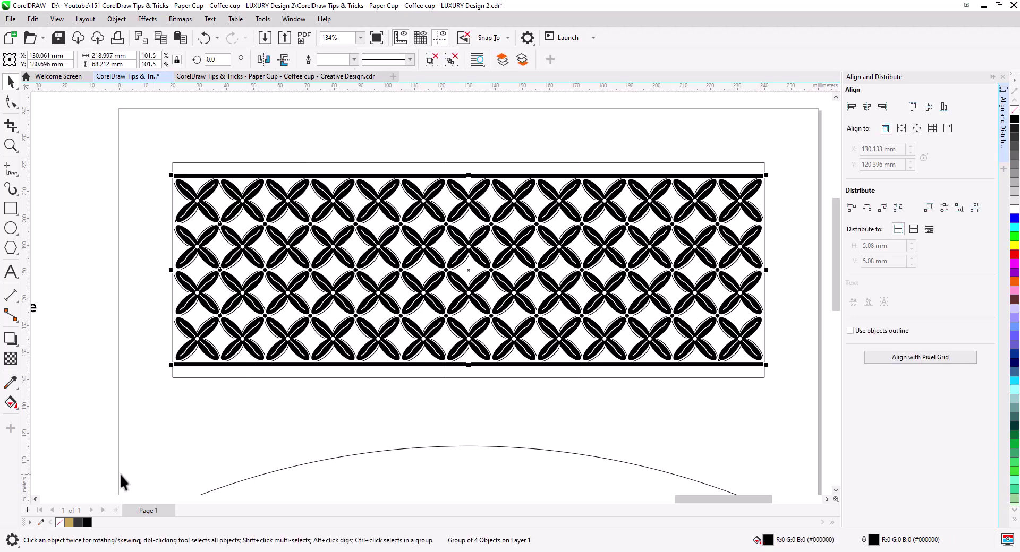
click(69, 523)
click(313, 419)
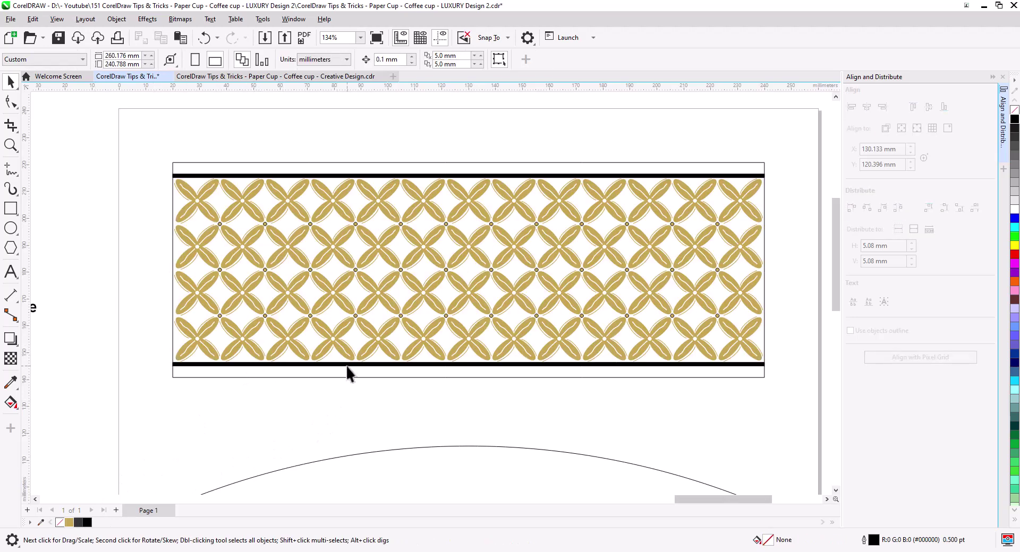
Step: Fill the two bars with the same gold, #C6A752, and group them with the flower pattern
click(346, 365)
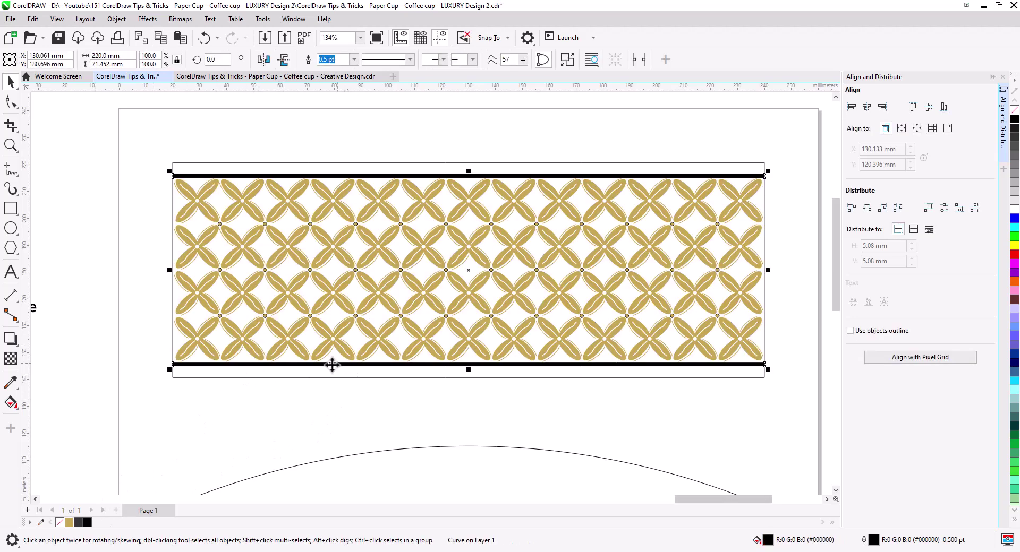
shift+click(279, 314)
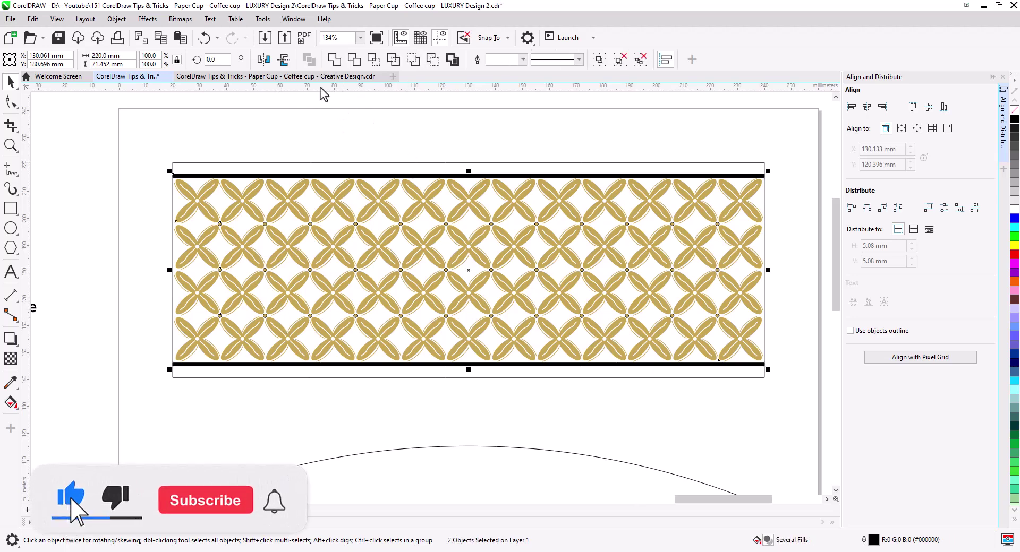
click(68, 523)
key(ctrl+g)
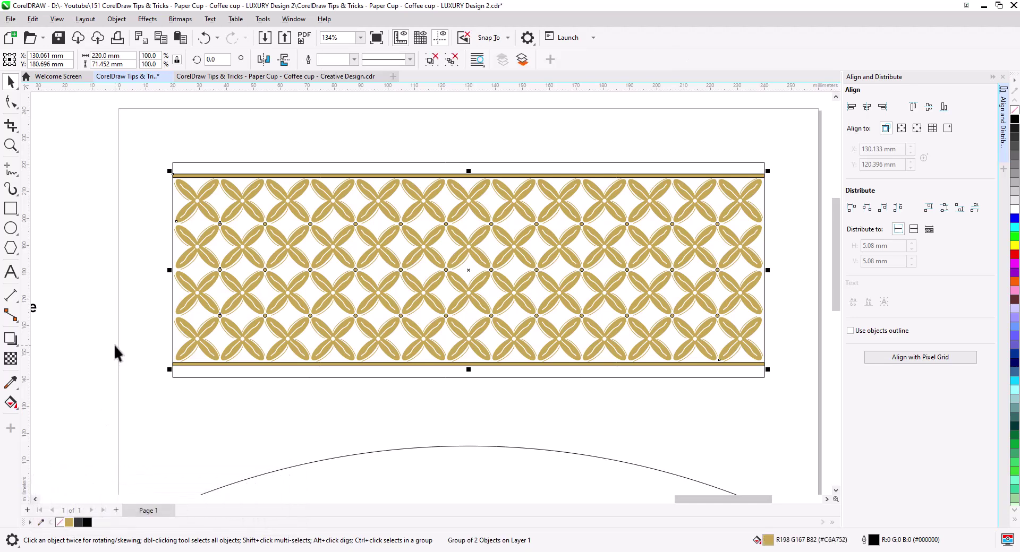
Step: Remove the outline from the gold pattern group and fill the outer rectangle with the document palette's dark grey, #343436
right_click(1014, 111)
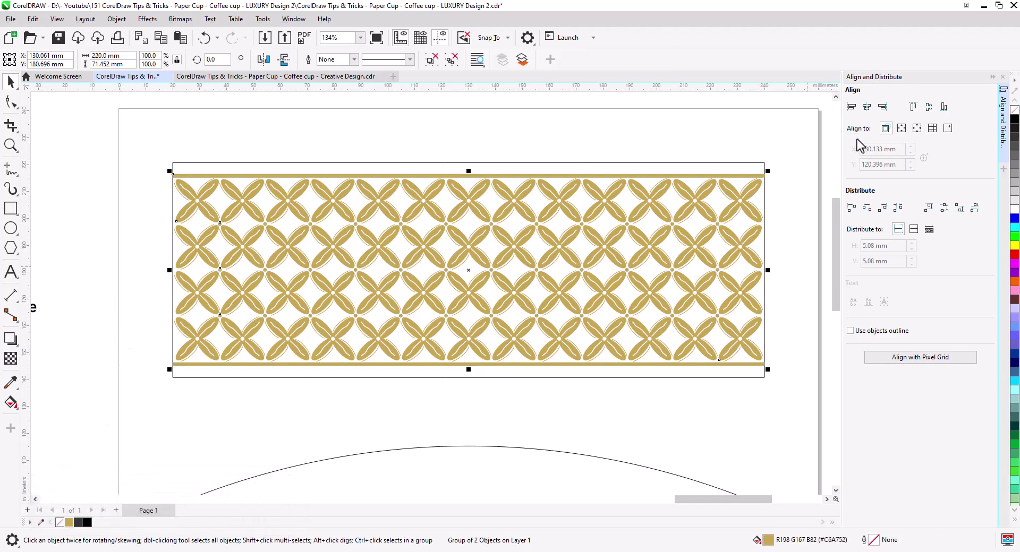
click(714, 123)
click(429, 337)
click(198, 379)
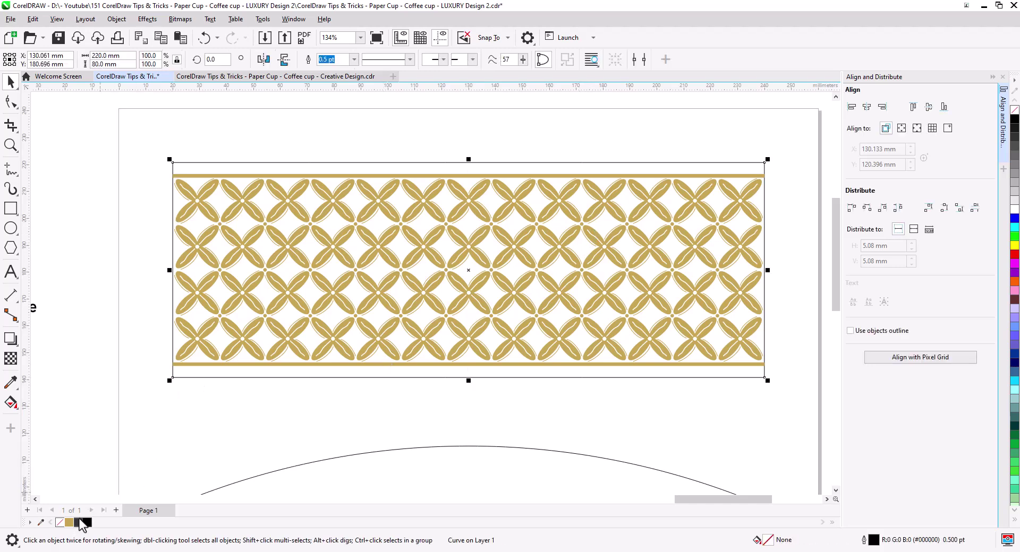
click(78, 522)
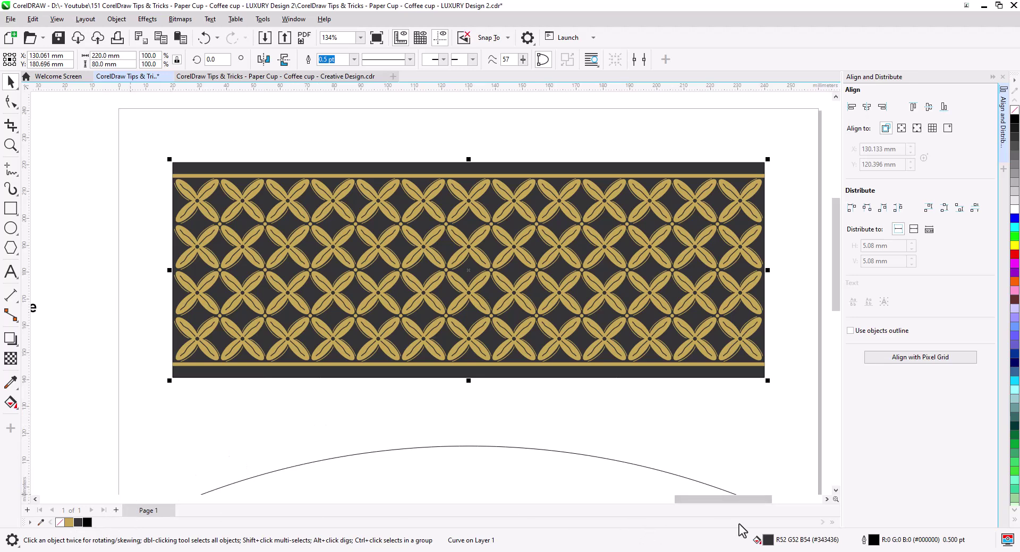
Step: Change the outer rectangle's uniform fill to black, #000000
key(shift+F11)
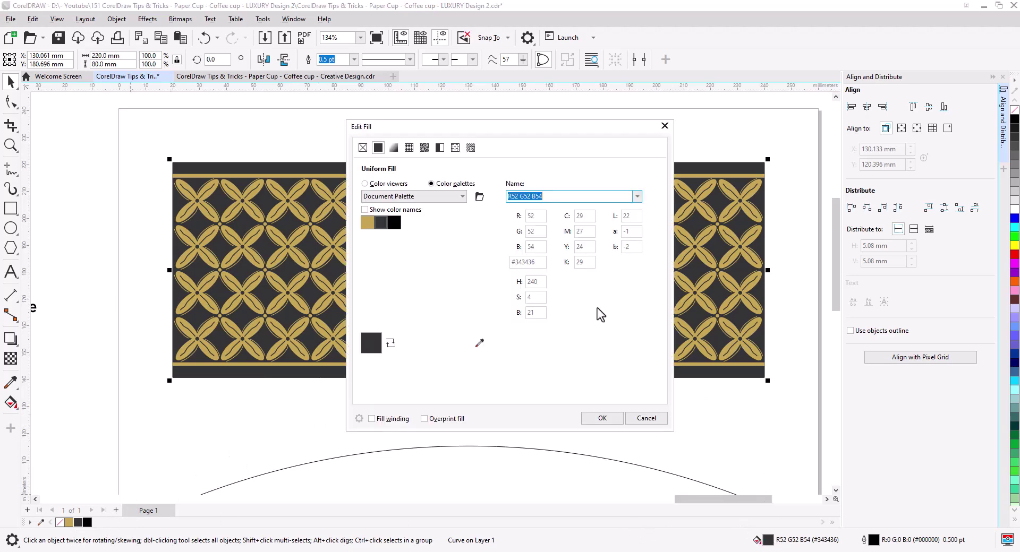
drag(489, 129, 739, 199)
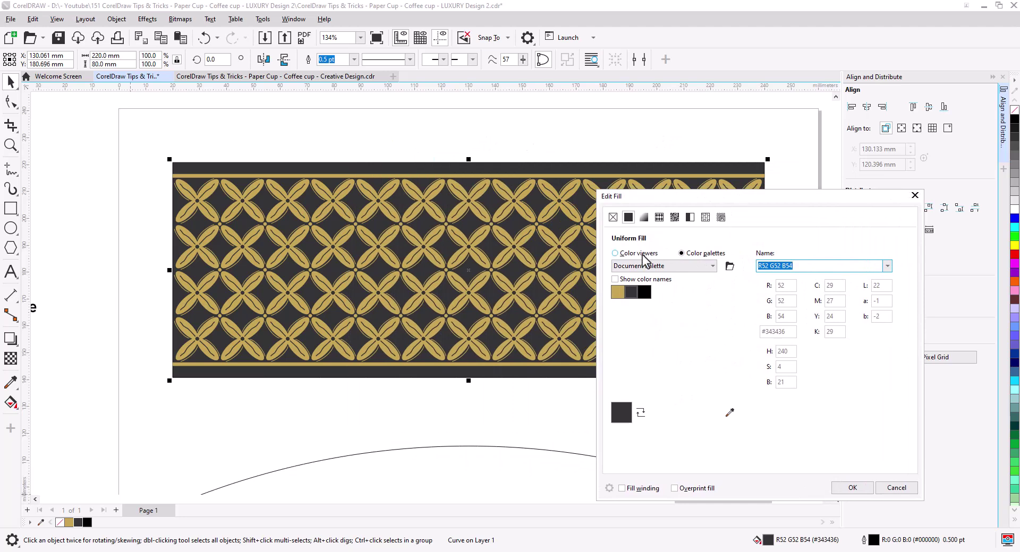
click(637, 253)
mouse_move(621, 373)
mouse_down()
mouse_move(625, 390)
mouse_move(614, 397)
mouse_up()
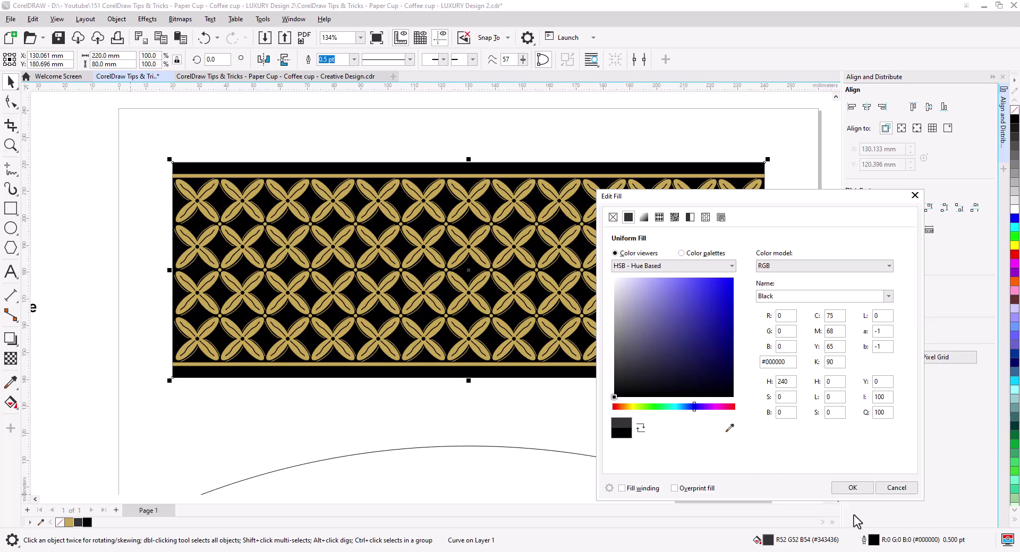
click(852, 488)
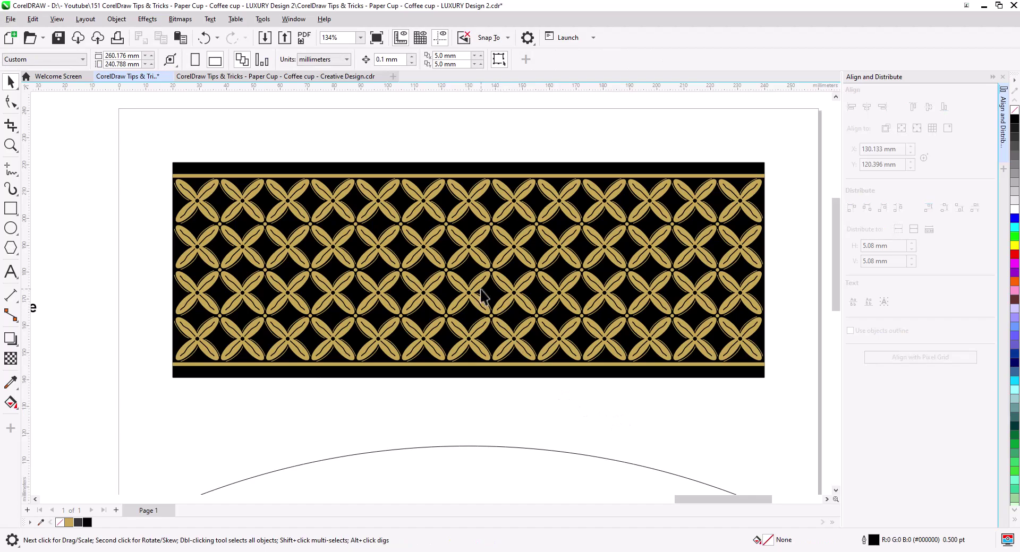
Step: Draw a circle about 44 mm in diameter and move it beside the page, above the cup logo
scroll(481, 298, up, 5)
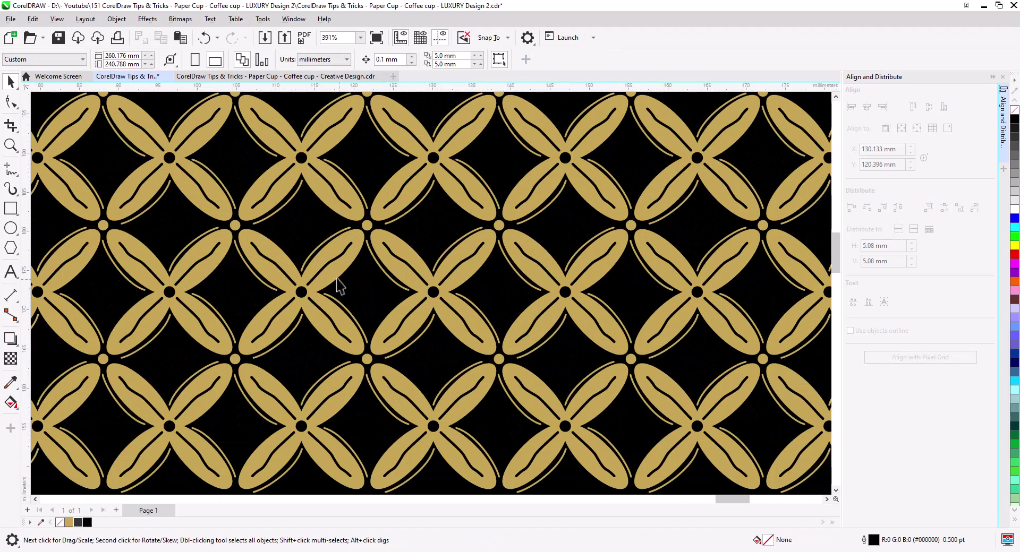
scroll(520, 280, down, 5)
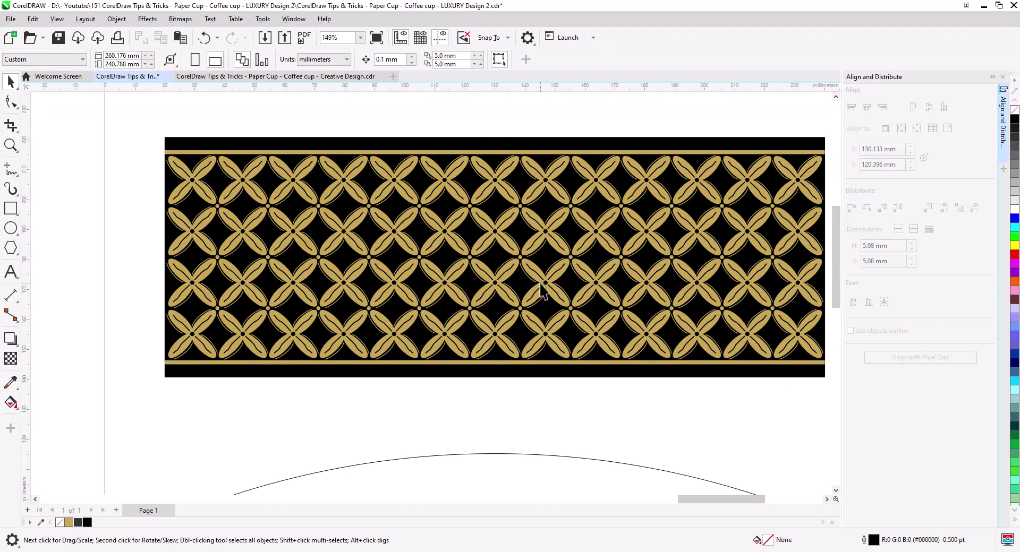
scroll(513, 286, down, 3)
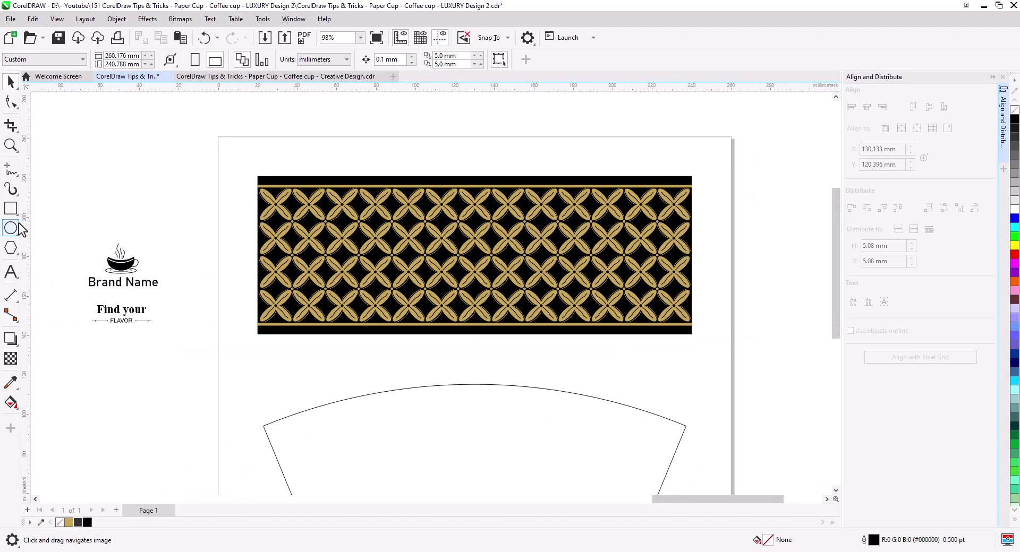
click(11, 227)
drag(447, 223, 532, 306)
click(11, 83)
drag(489, 272, 372, 259)
scroll(172, 174, up, 1)
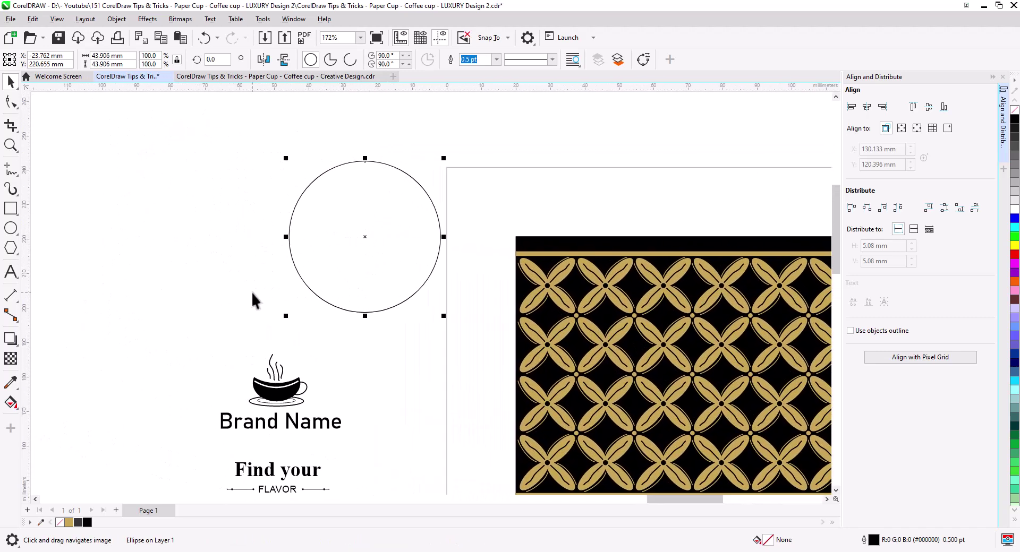
Step: Draw a five-sided polygon about 61 mm wide around the circle and centre it on the circle both ways
click(11, 248)
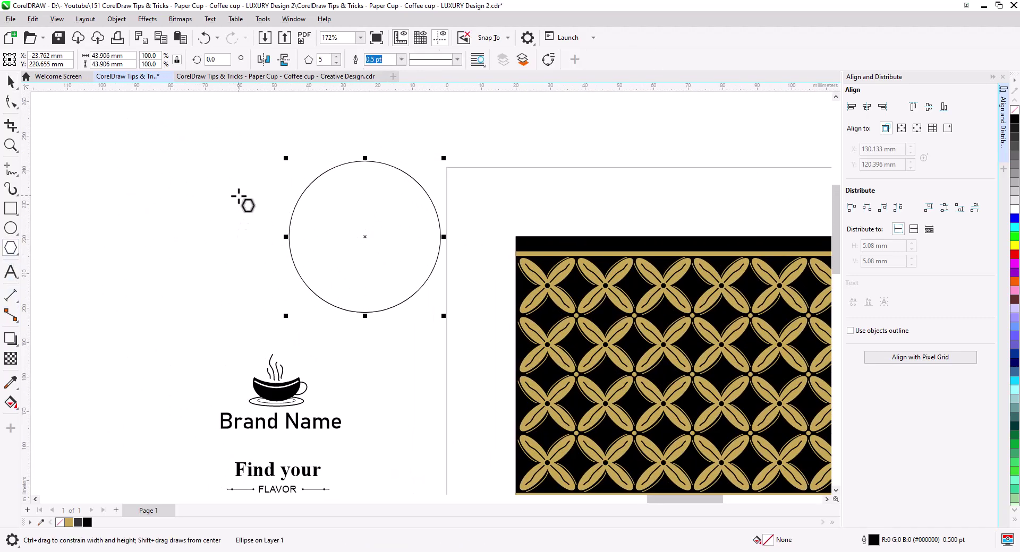
drag(271, 153, 487, 355)
click(11, 81)
shift+click(302, 199)
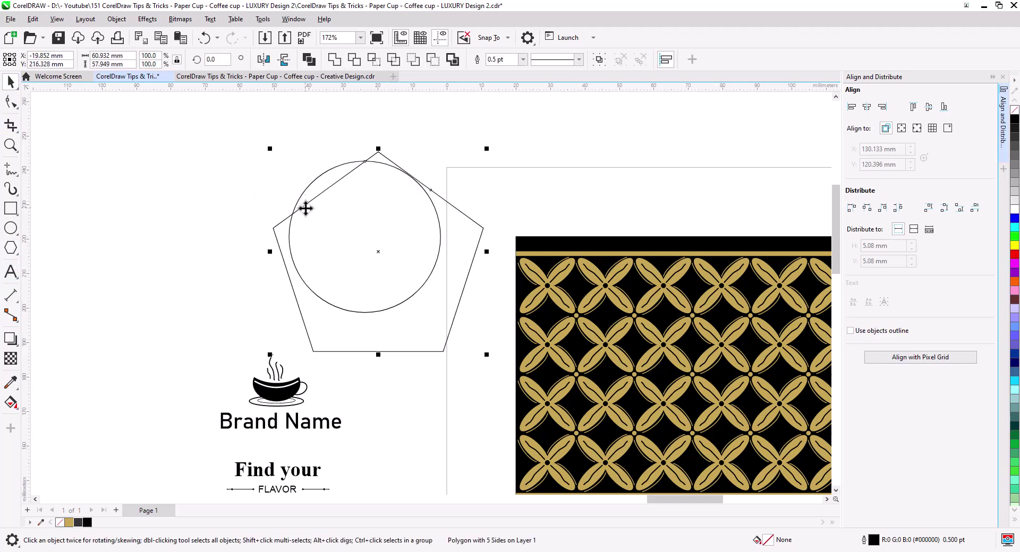
key(c)
key(e)
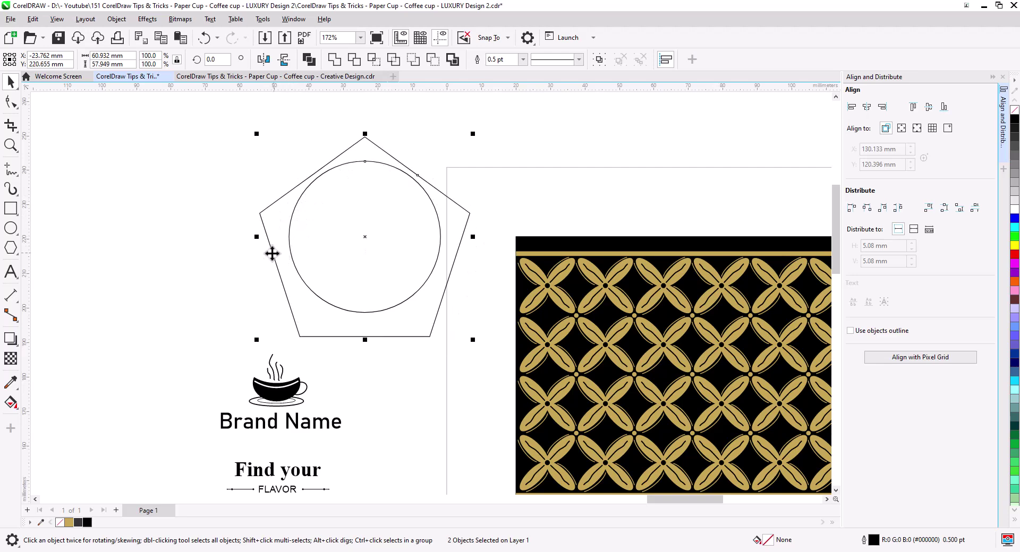
Step: Move the polygon straight up about 2.6 mm and set its number of sides to 28
click(248, 270)
drag(373, 337, 377, 326)
click(378, 326)
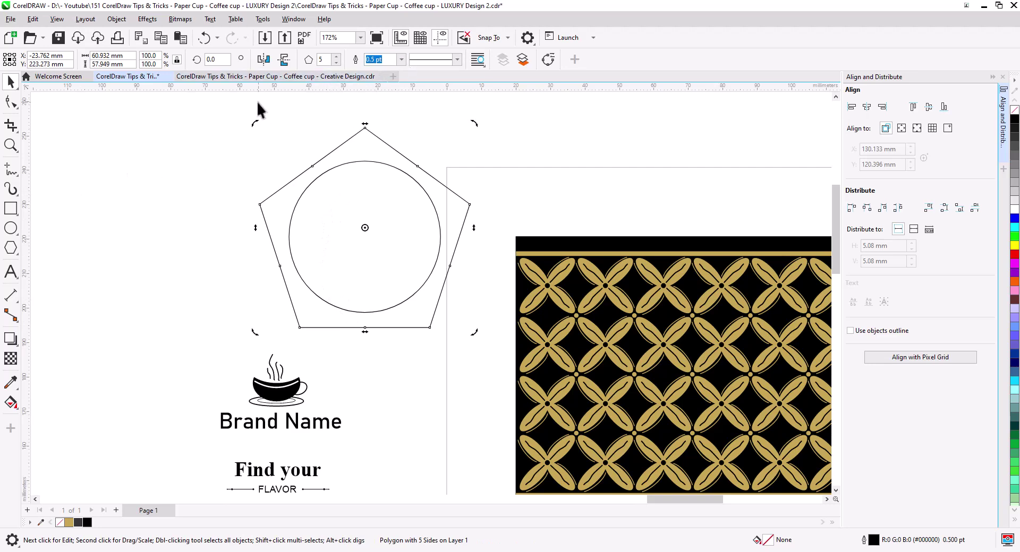
click(336, 56)
click(336, 56)
click(336, 56)
click(336, 57)
click(336, 57)
click(336, 56)
click(336, 57)
click(336, 57)
click(336, 56)
click(336, 57)
click(336, 56)
click(336, 56)
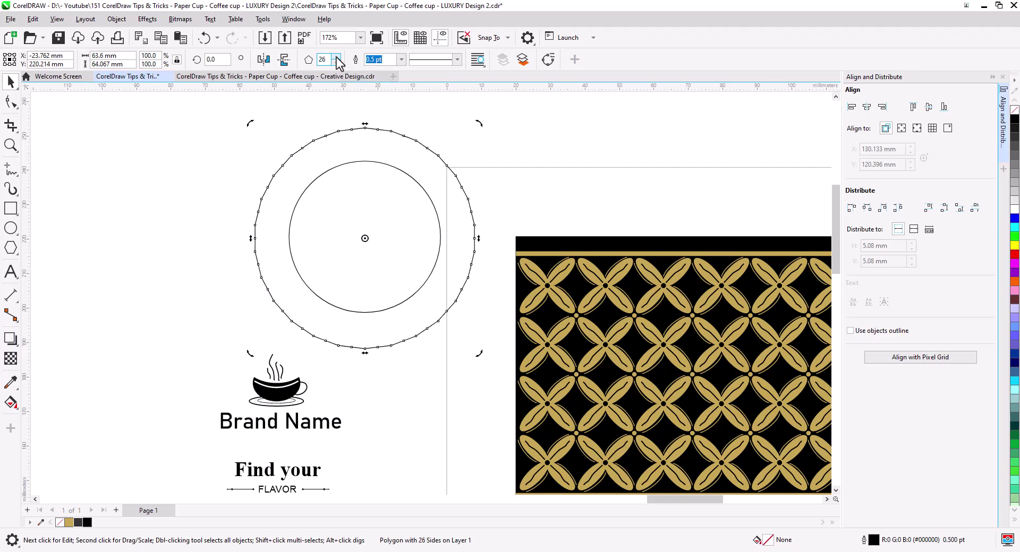
click(336, 56)
click(336, 56)
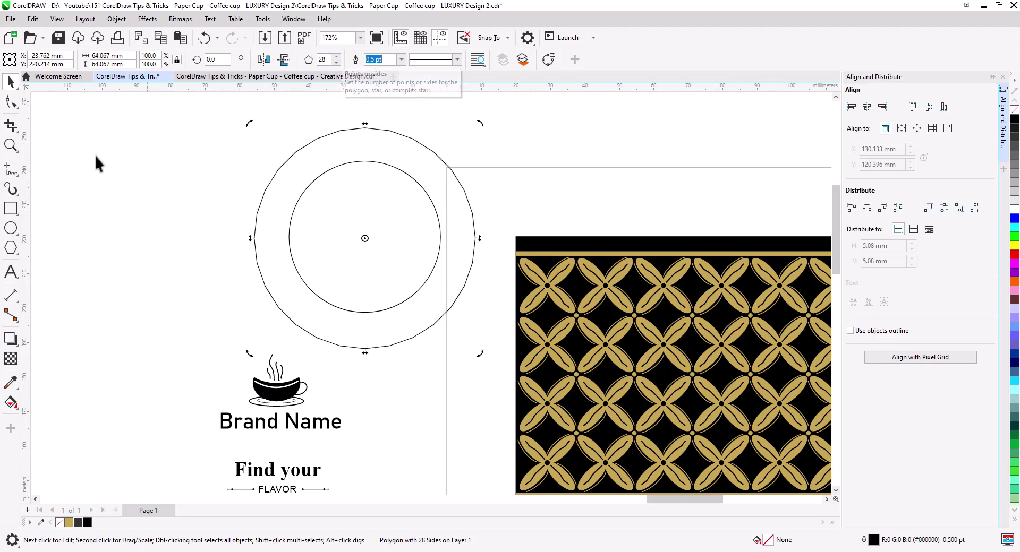
Step: Reshape the 28-sided polygon into a zigzag badge edge by pulling a mid-side node slightly inward
click(11, 101)
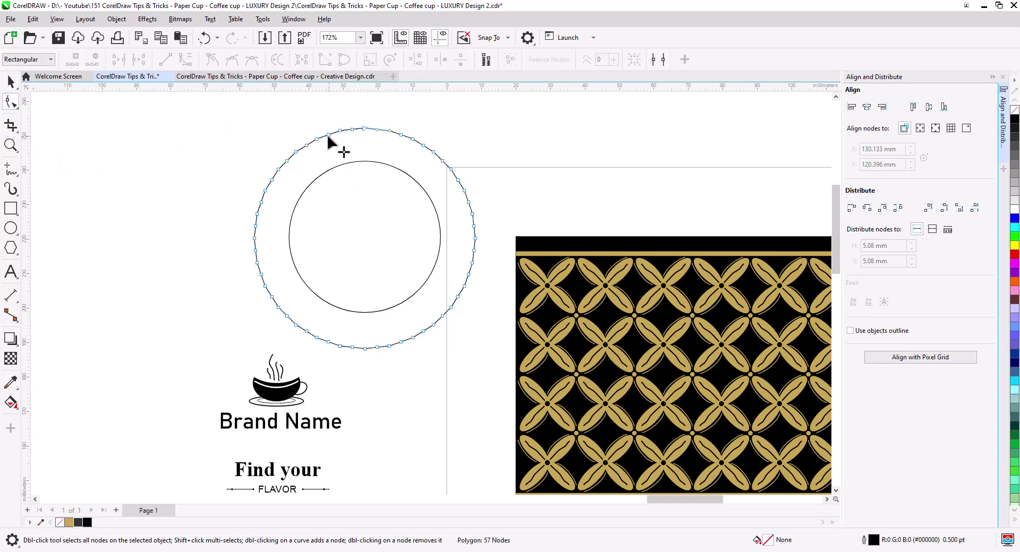
drag(327, 133, 332, 146)
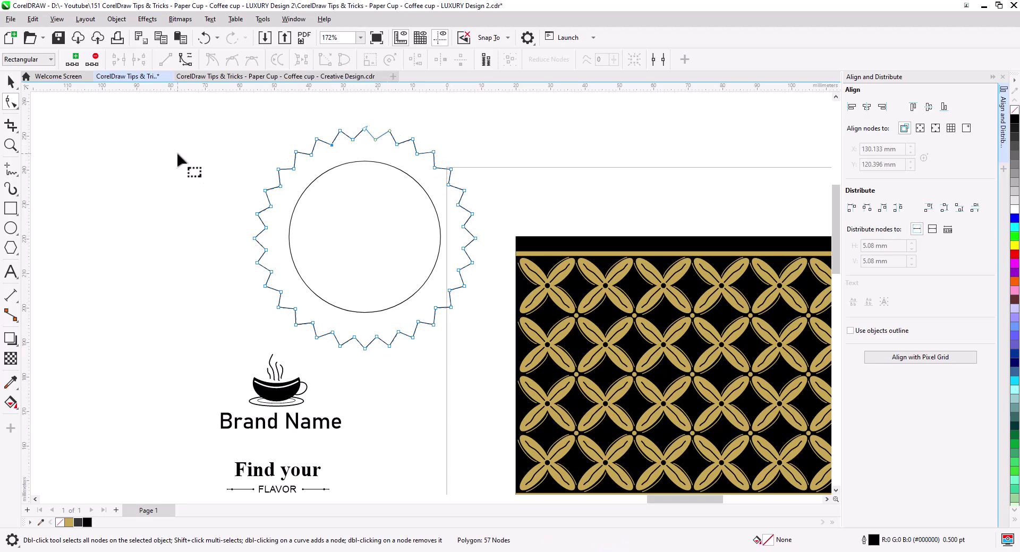
key(space)
click(90, 175)
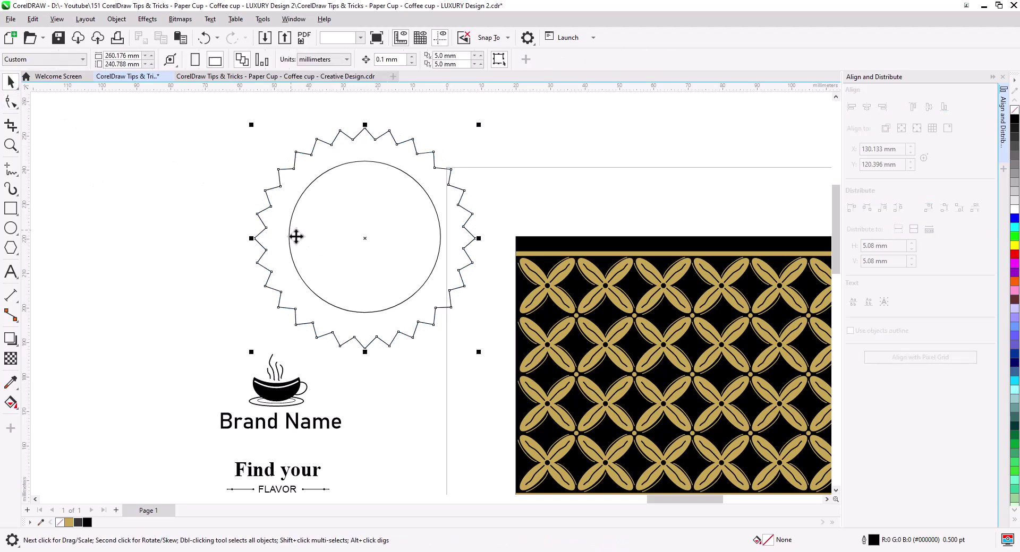
Step: Enlarge the inner circle about its centre to about 53.3 mm in diameter
click(292, 233)
click(424, 280)
drag(443, 317, 478, 335)
key(Escape)
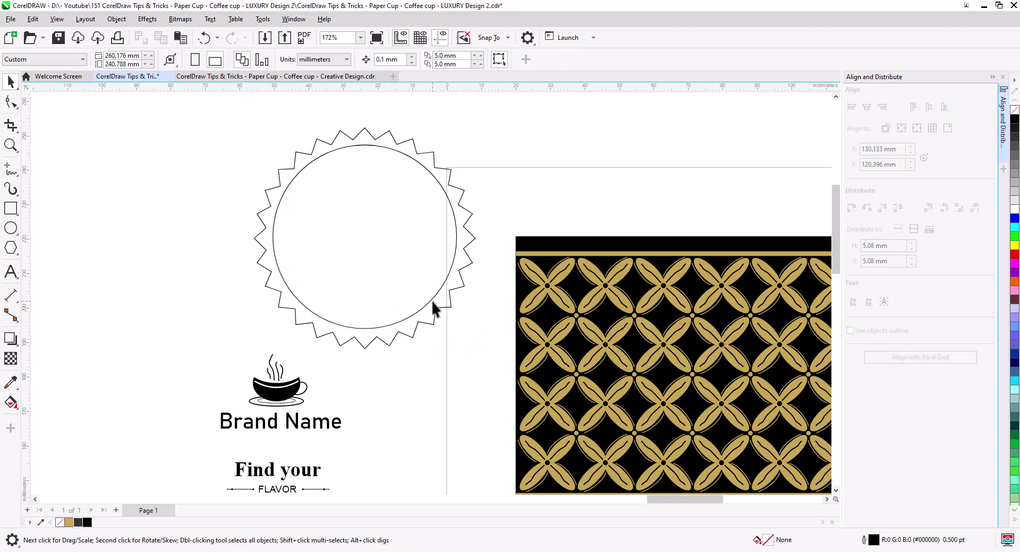
Step: Duplicate the circle in place and combine one copy with the zigzag polygon into a ring
click(432, 301)
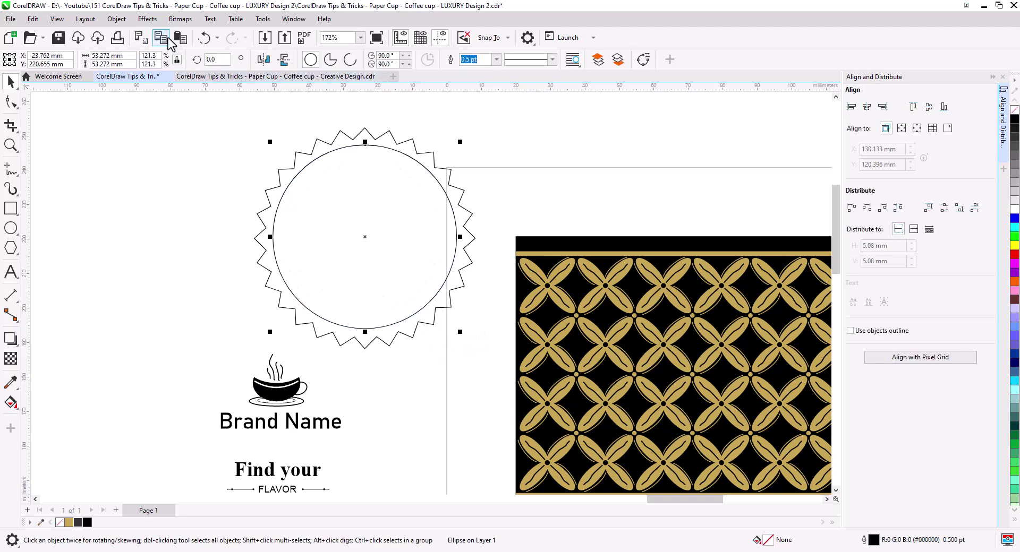
key(ctrl+v)
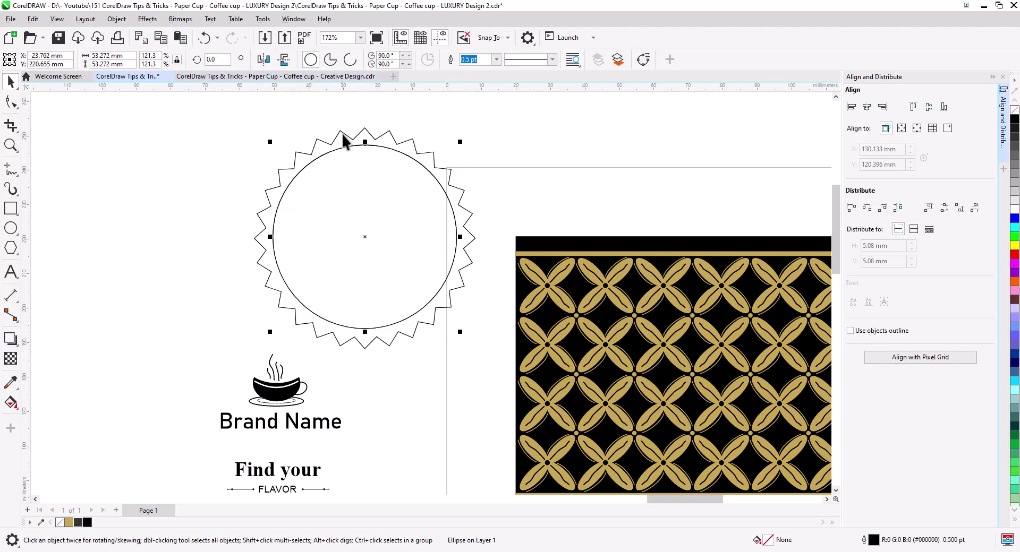
shift+click(342, 140)
click(308, 60)
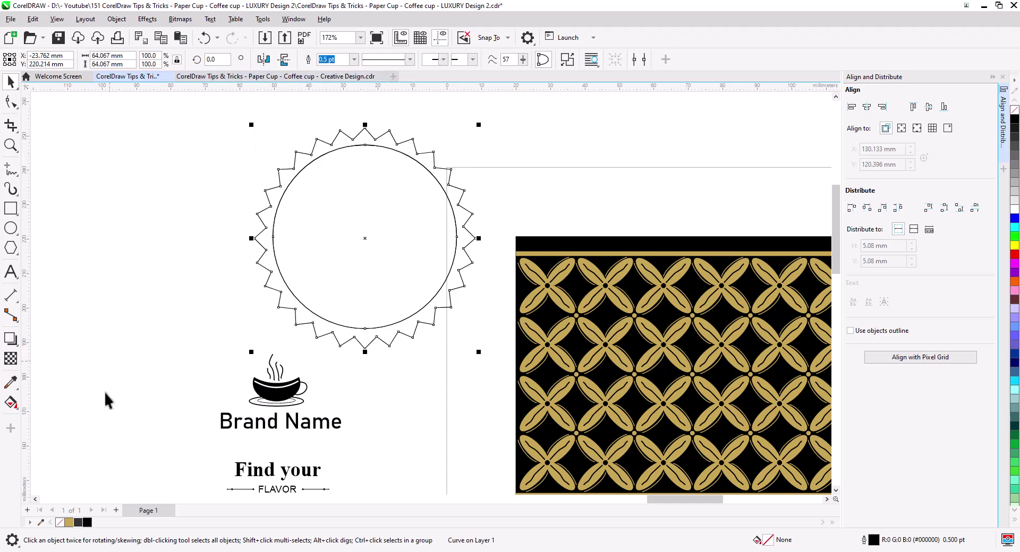
Step: Fill the zigzag ring with gold, #C6A752, and the inner circle with black
click(69, 522)
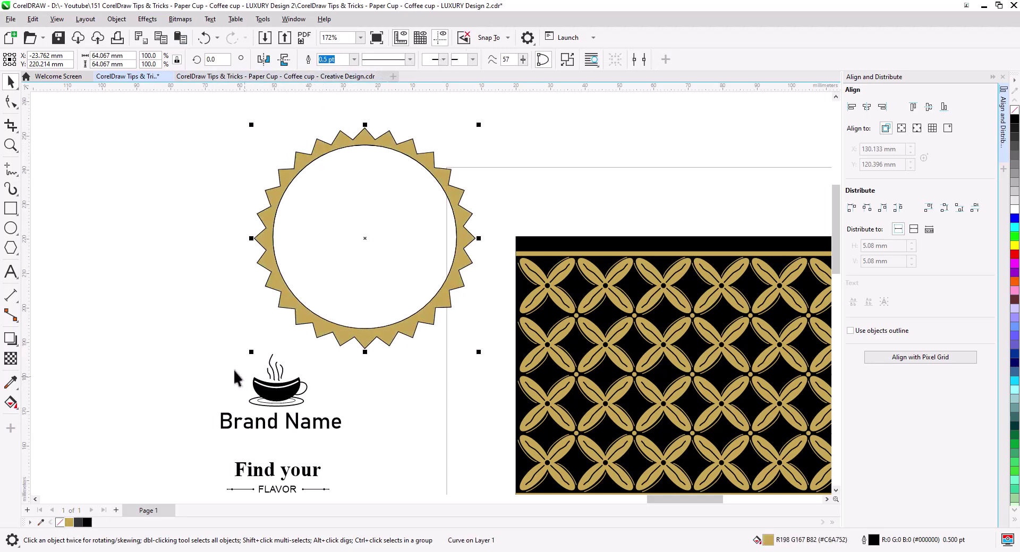
click(175, 339)
click(343, 263)
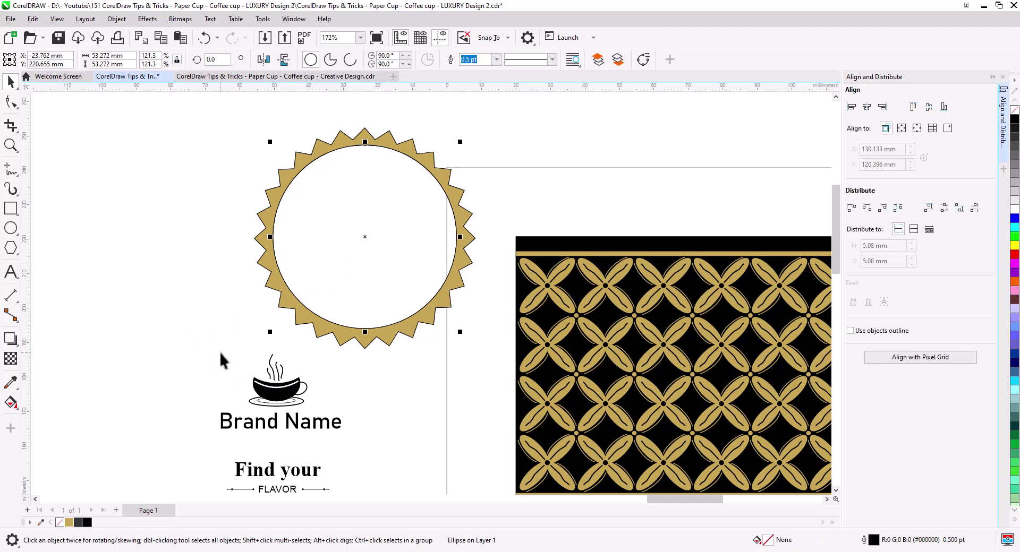
click(87, 523)
click(242, 259)
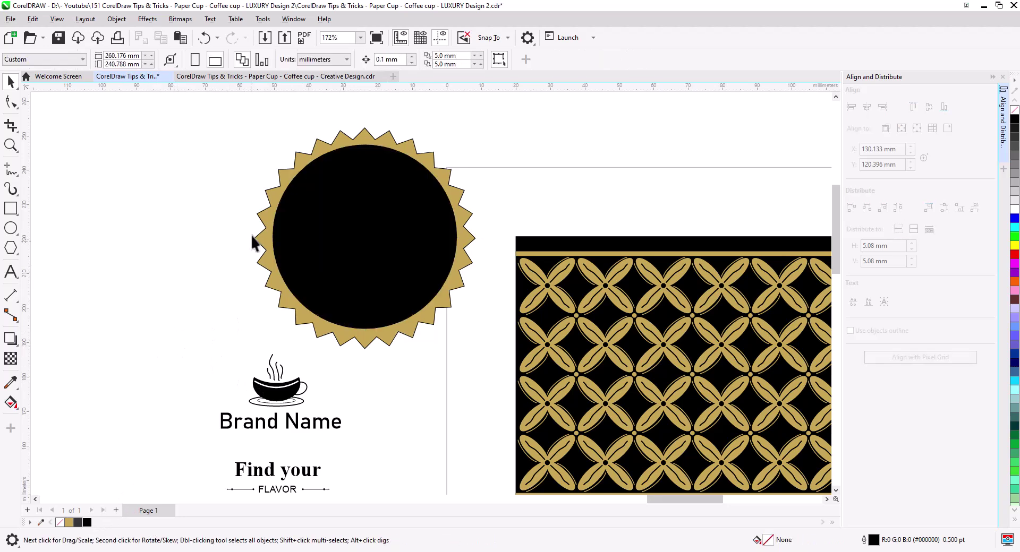
Step: Shrink the ring and black circle together to about 38.6 mm wide and remove their outlines
drag(231, 110, 434, 335)
drag(380, 271, 383, 305)
click(421, 352)
click(423, 310)
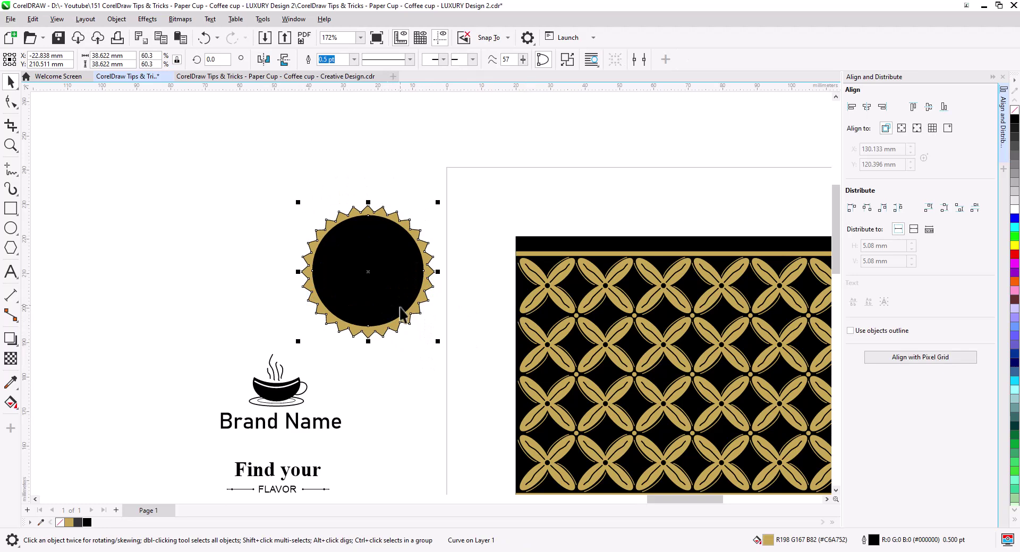
click(490, 234)
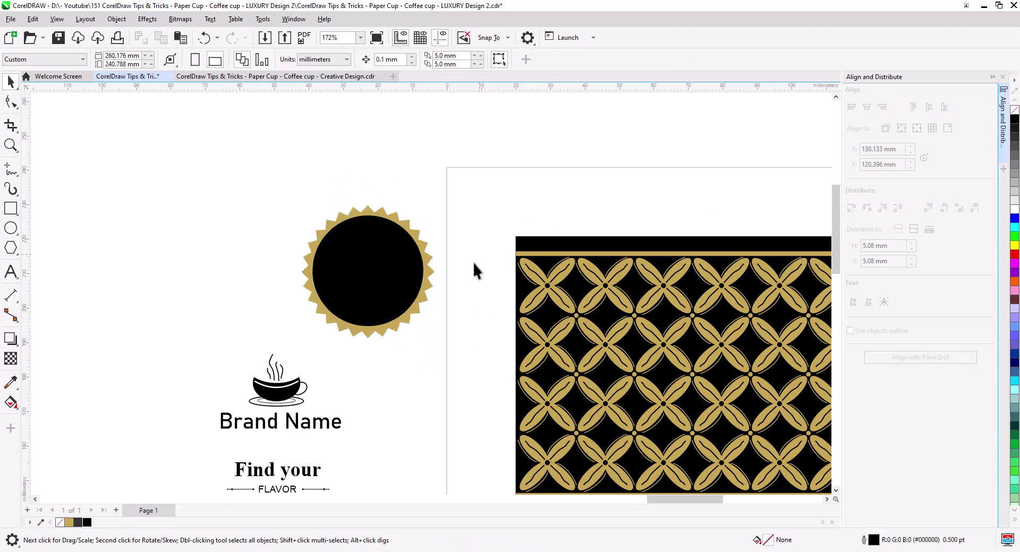
Step: Place the cup icon and Brand Name text on the black circle, filled with gold, #C6A752, and scaled to about 26.6 mm wide
drag(240, 390, 344, 432)
drag(290, 399, 382, 276)
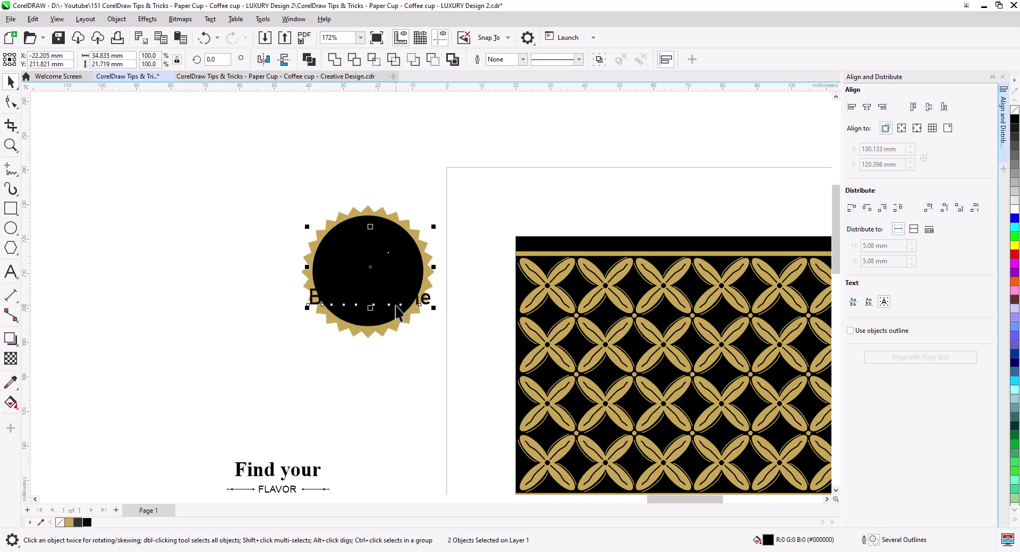
click(69, 522)
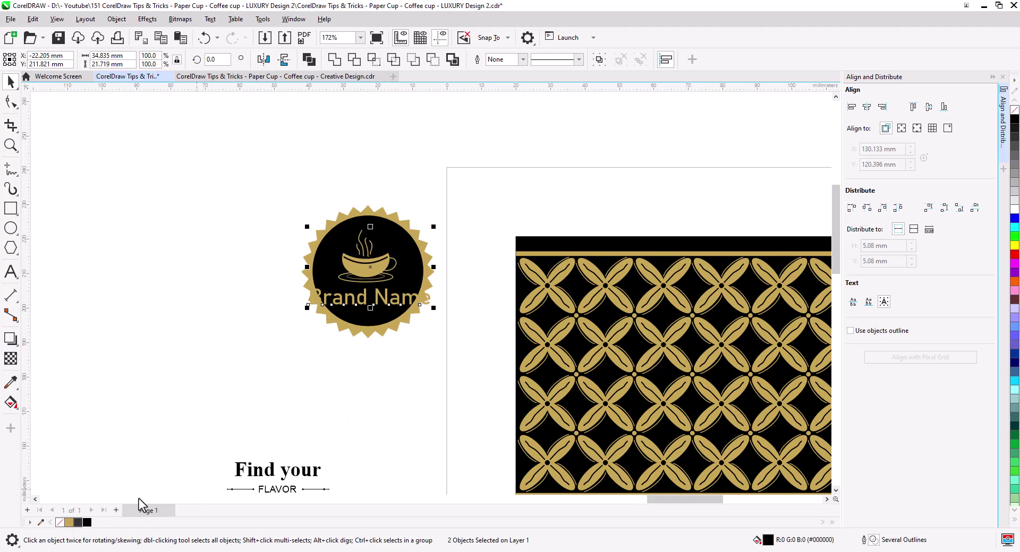
drag(434, 311, 420, 311)
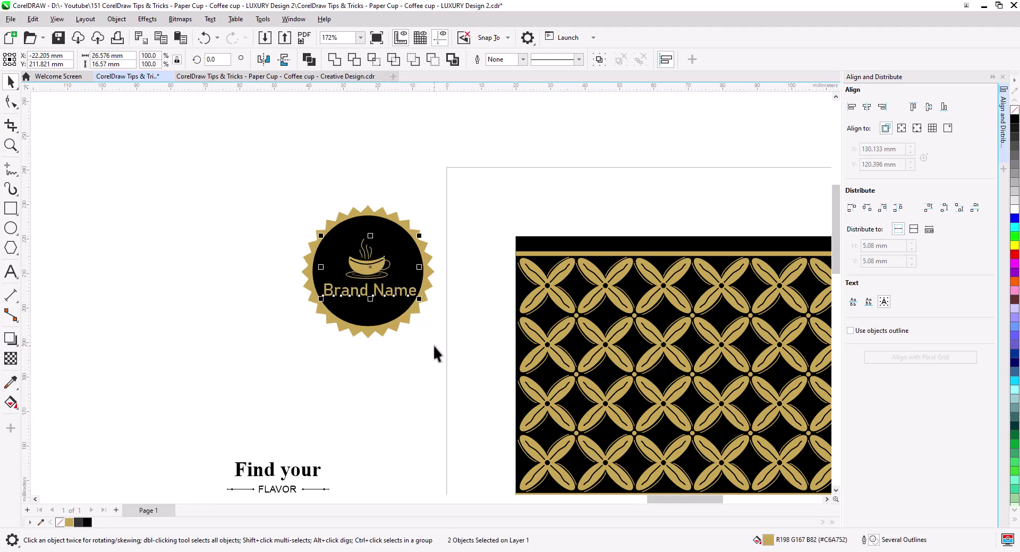
click(435, 353)
Step: Enlarge the cup icon above the Brand Name text and centre it horizontally on the zigzag badge
scroll(379, 286, up, 3)
click(401, 229)
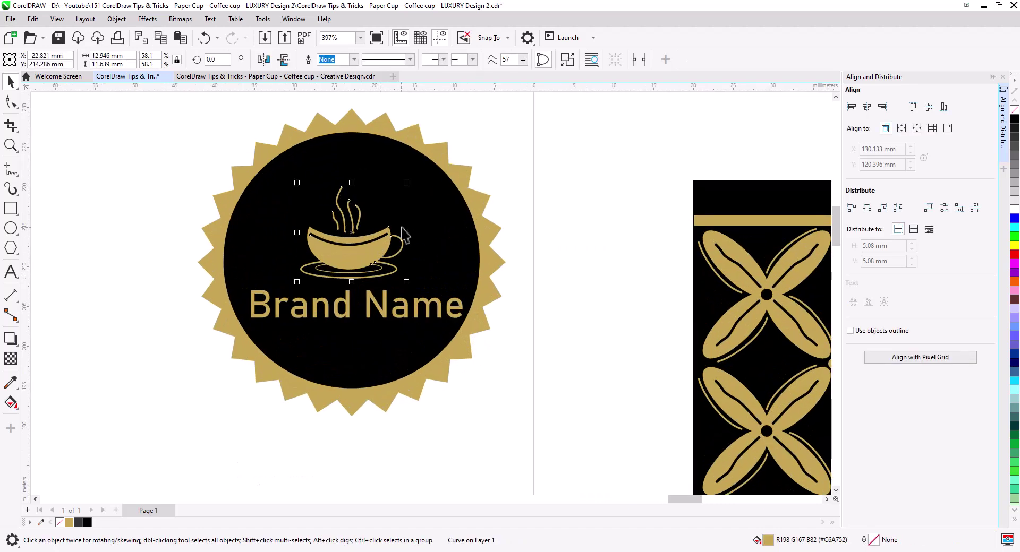
drag(408, 185, 435, 158)
shift+click(417, 165)
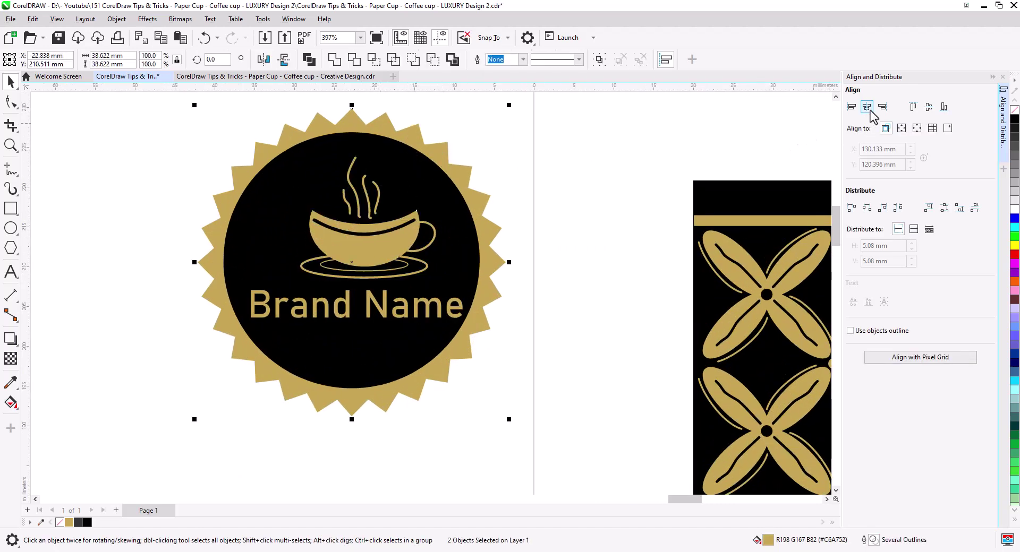
click(867, 107)
click(516, 264)
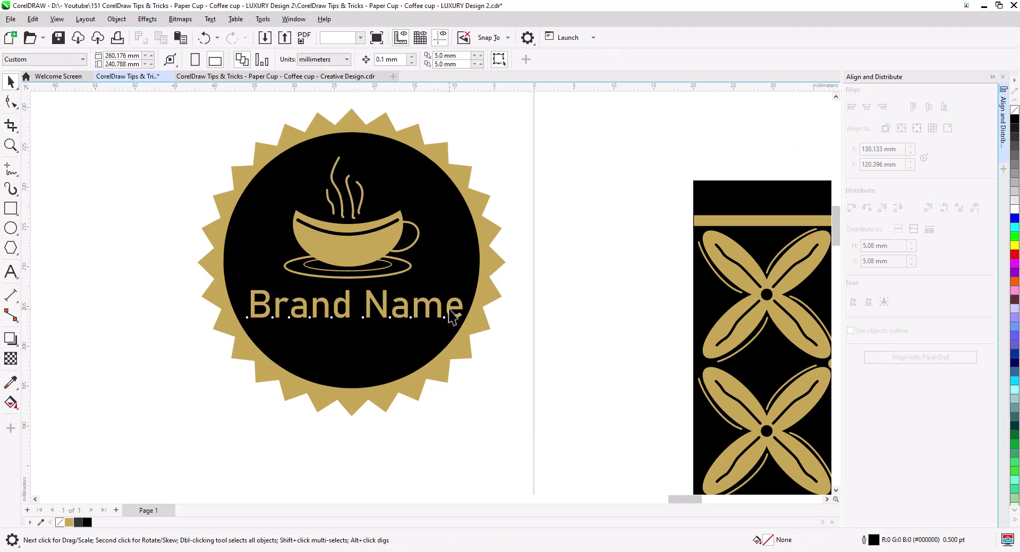
Step: Centre the Brand Name text horizontally on the zigzag badge
click(449, 309)
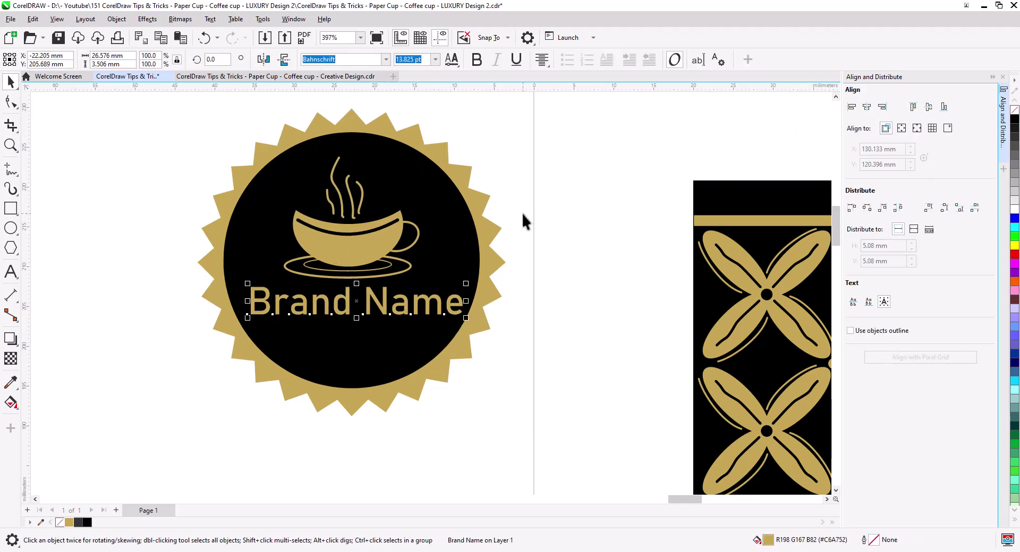
shift+click(474, 220)
click(867, 107)
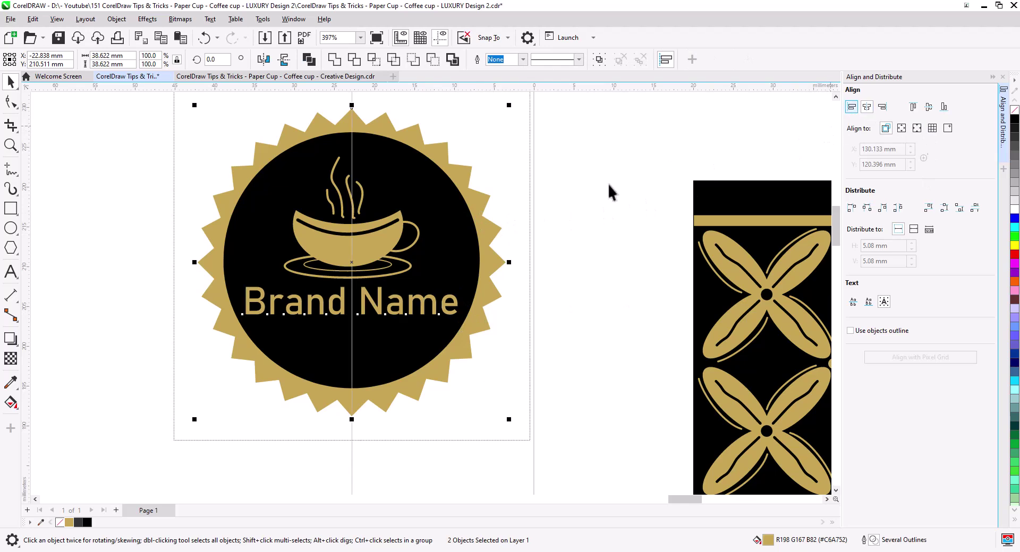
click(566, 203)
Step: Set the Brand Name text in the Brochure font, without an outline, and scale it down to about 24.6 mm wide
click(419, 314)
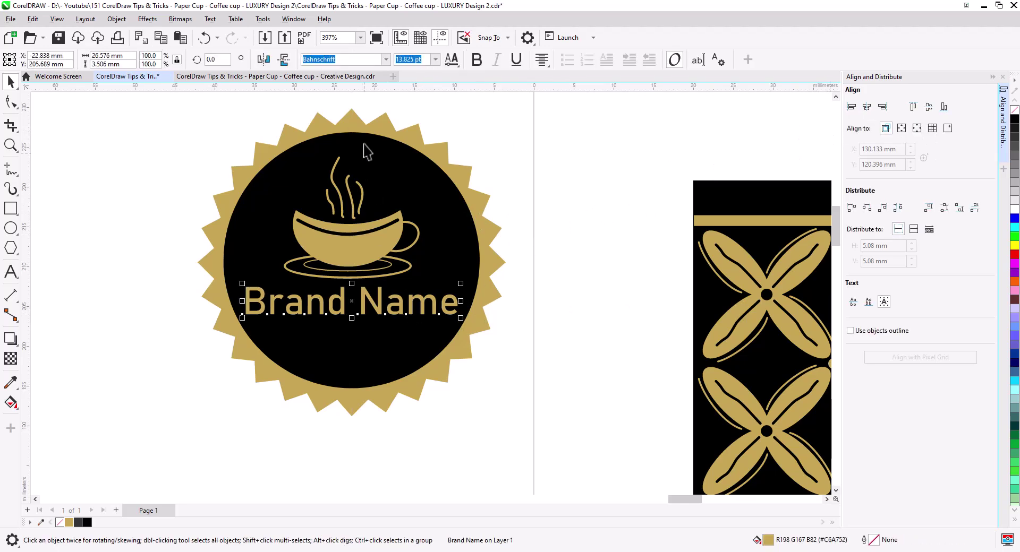
click(385, 59)
click(378, 187)
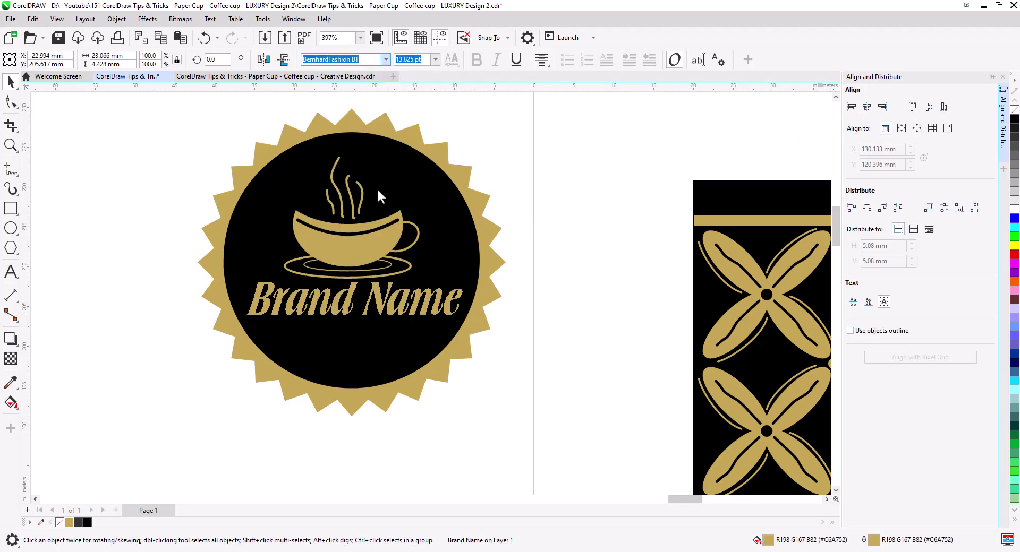
right_click(1014, 109)
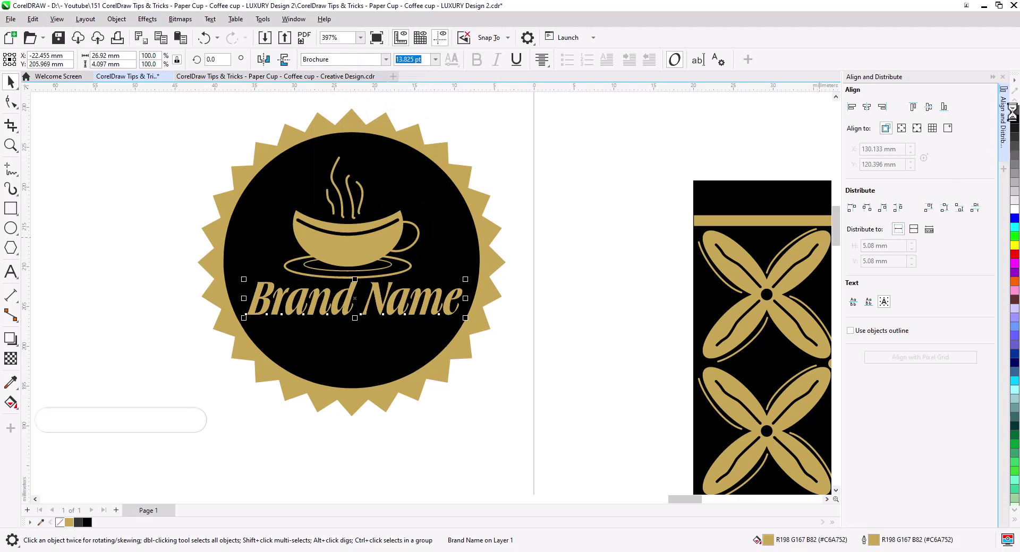
drag(412, 309, 455, 324)
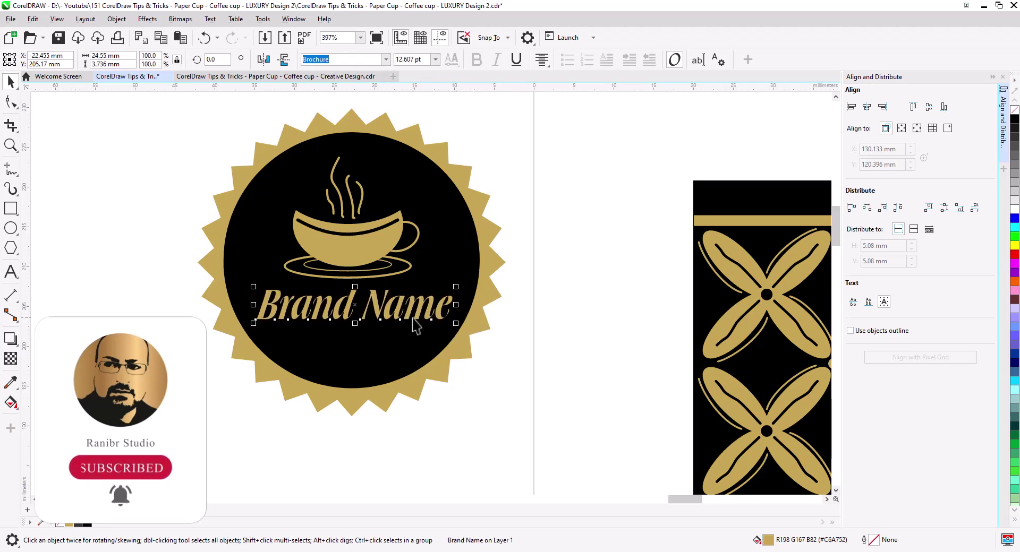
click(364, 261)
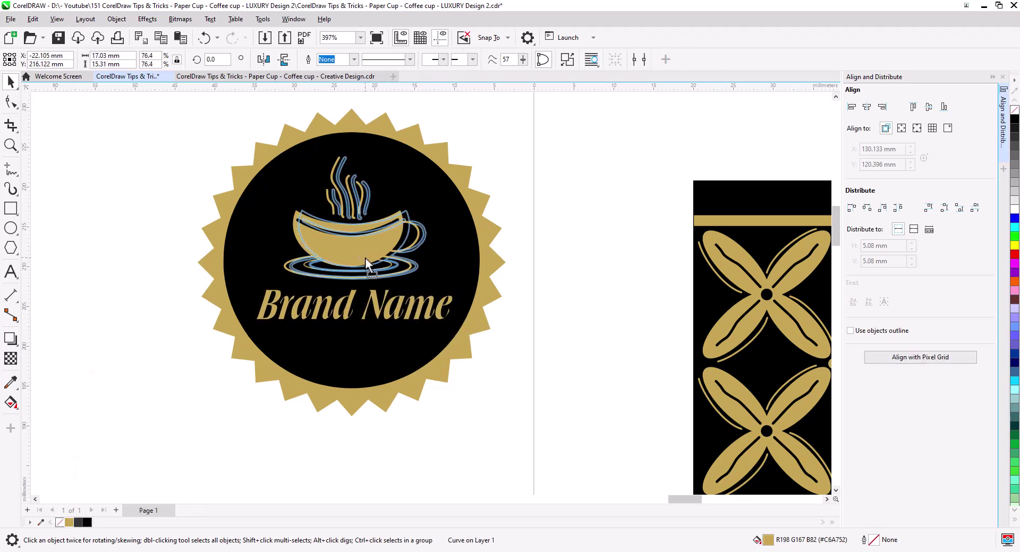
click(476, 357)
Step: Group the four badge parts and centre the badge on the black and gold flower pattern panel
scroll(378, 316, down, 4)
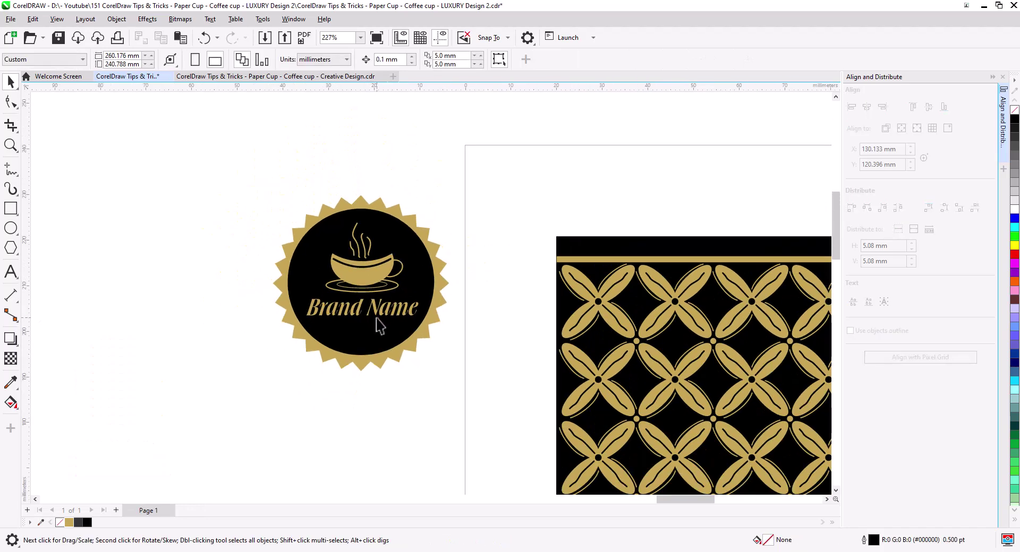
drag(274, 212, 274, 212)
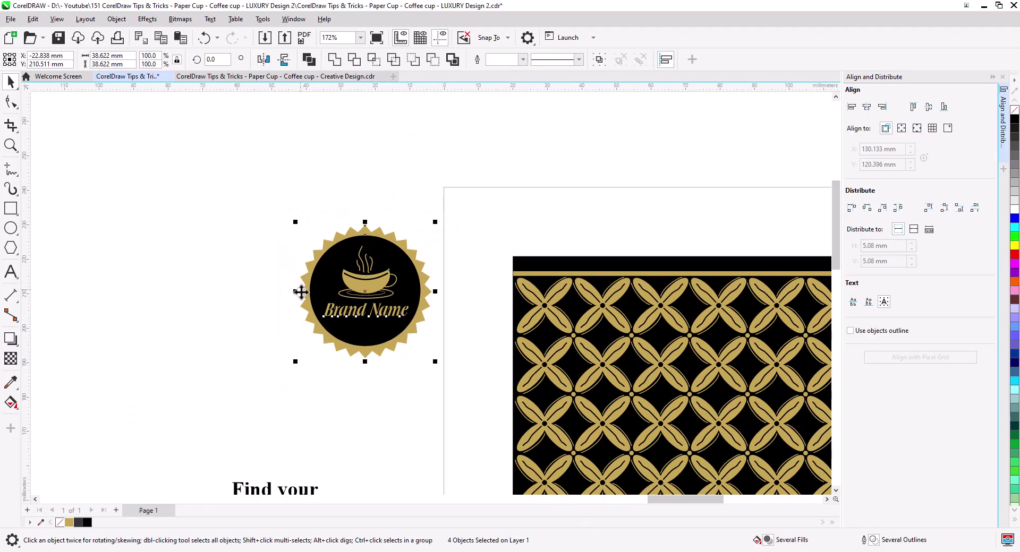
scroll(283, 311, down, 2)
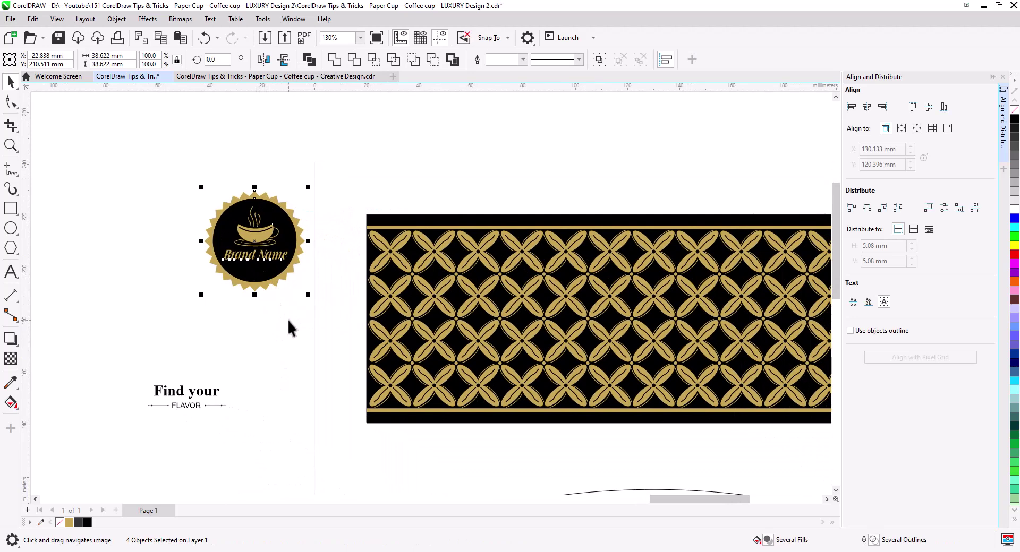
key(ctrl+g)
drag(263, 252, 643, 325)
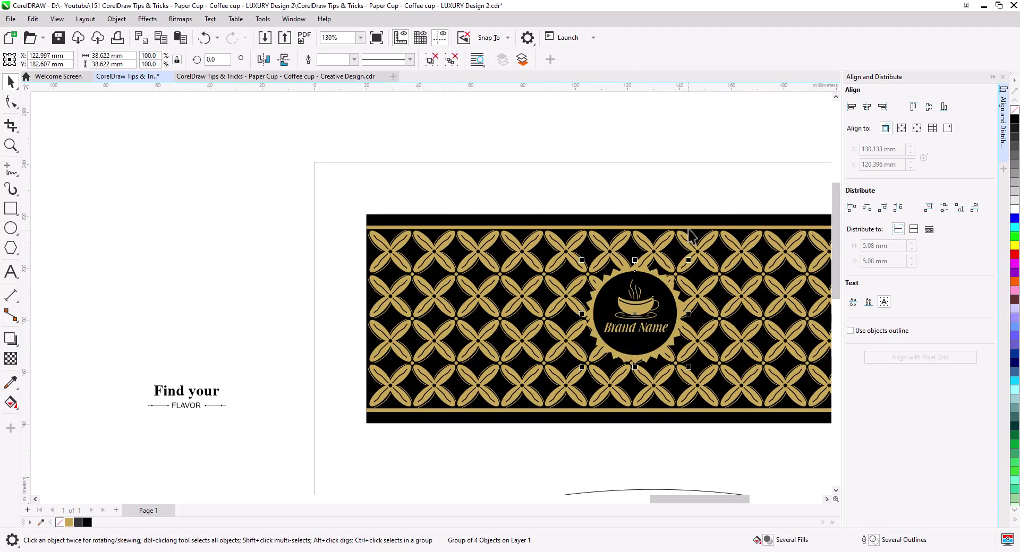
shift+click(685, 219)
key(c)
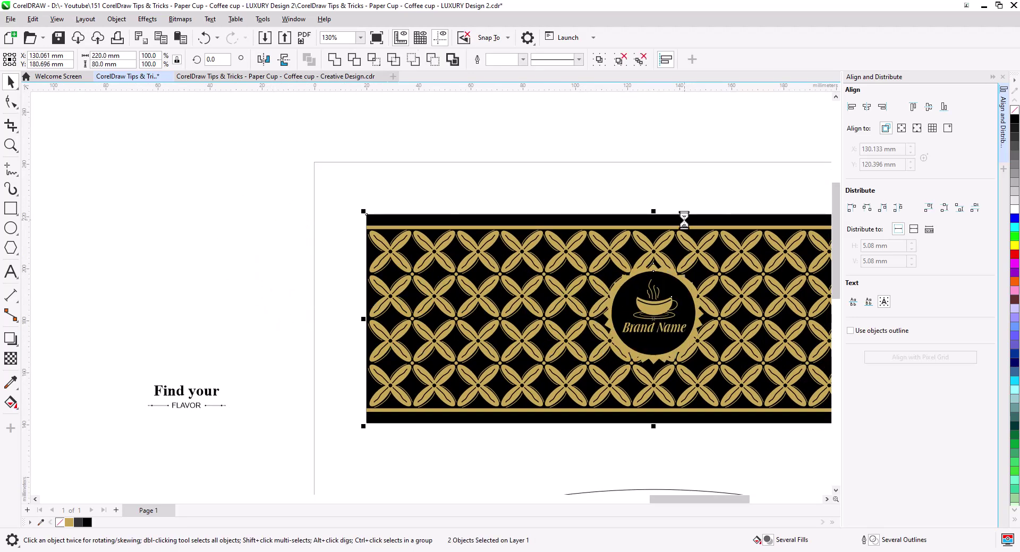
click(706, 205)
Step: Ungroup the badge on the pattern panel into its separate parts
drag(734, 318, 581, 289)
scroll(581, 290, up, 3)
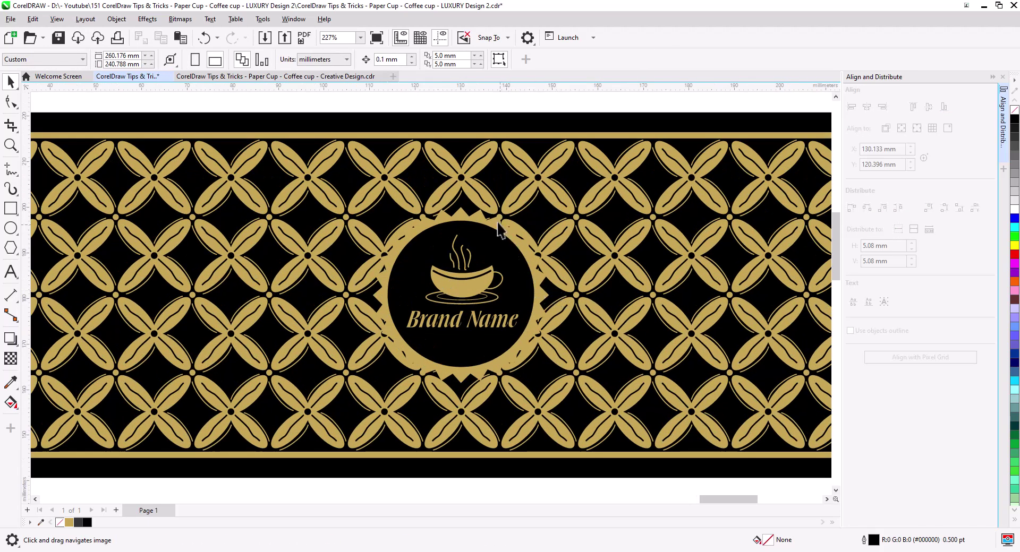
click(483, 232)
click(433, 62)
click(437, 102)
Step: Give the gold zigzag ring a black outline 1.0 pt thick
click(440, 225)
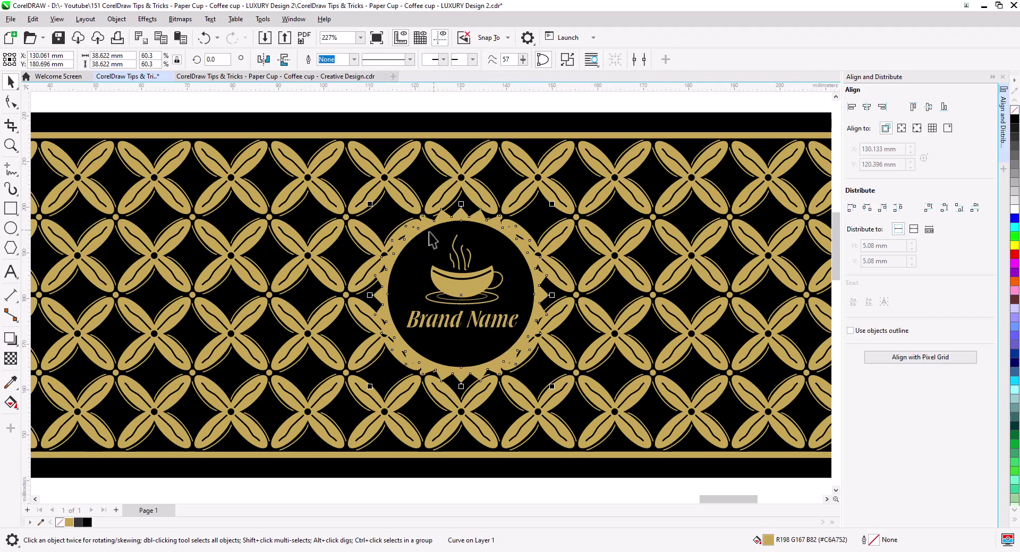
right_click(87, 524)
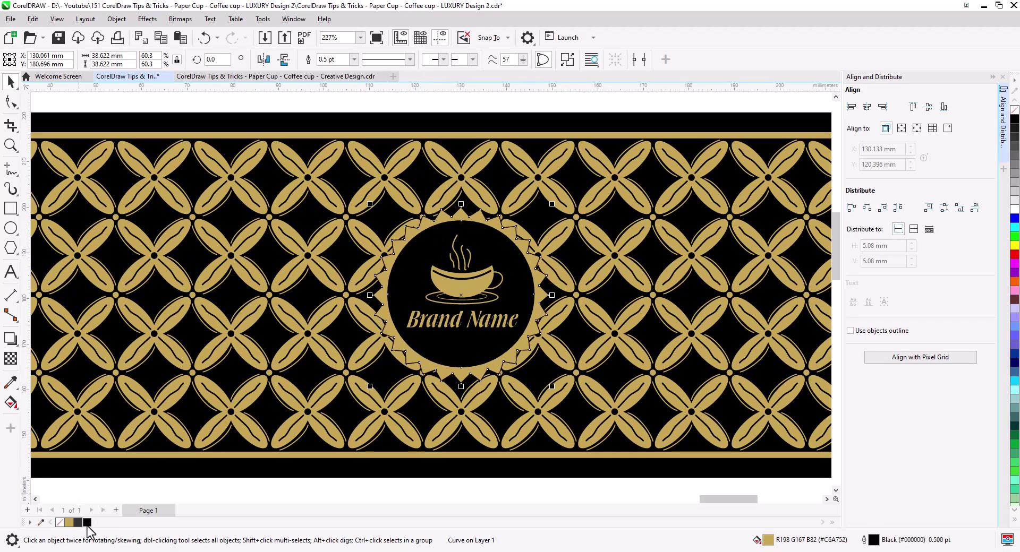
click(354, 59)
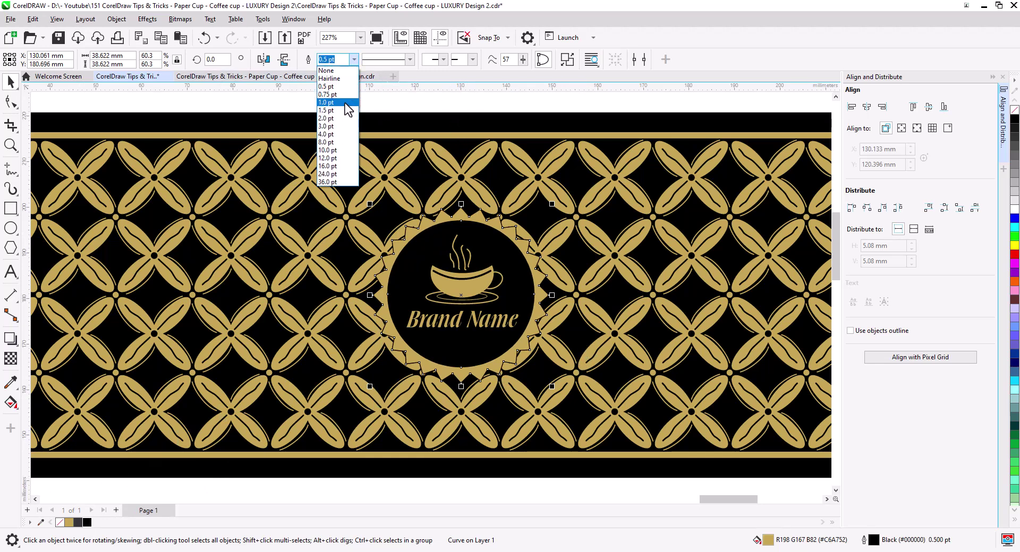
click(346, 103)
click(393, 106)
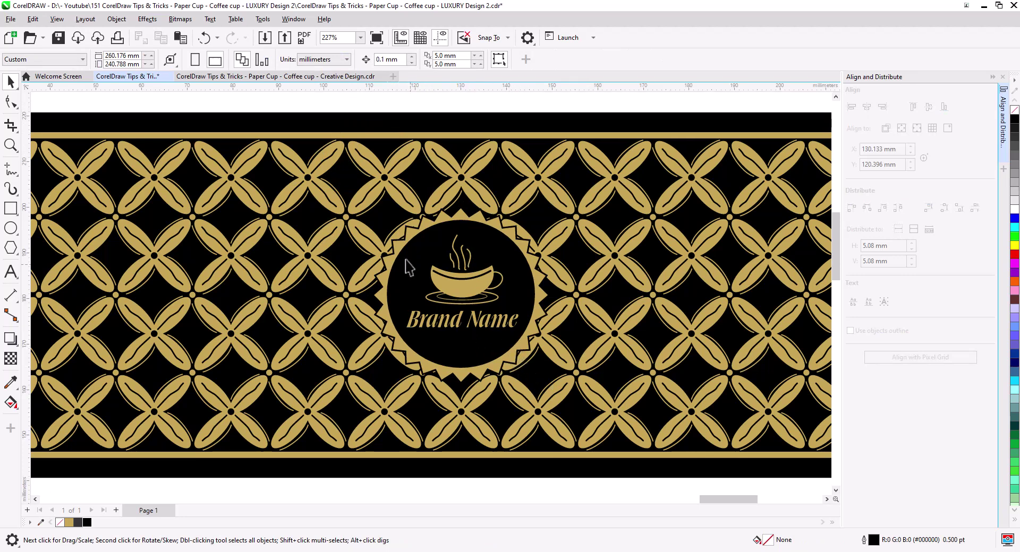
Step: Enlarge all badge parts together to about 39.9 mm wide and shift them slightly upward on the pattern
drag(350, 103, 555, 389)
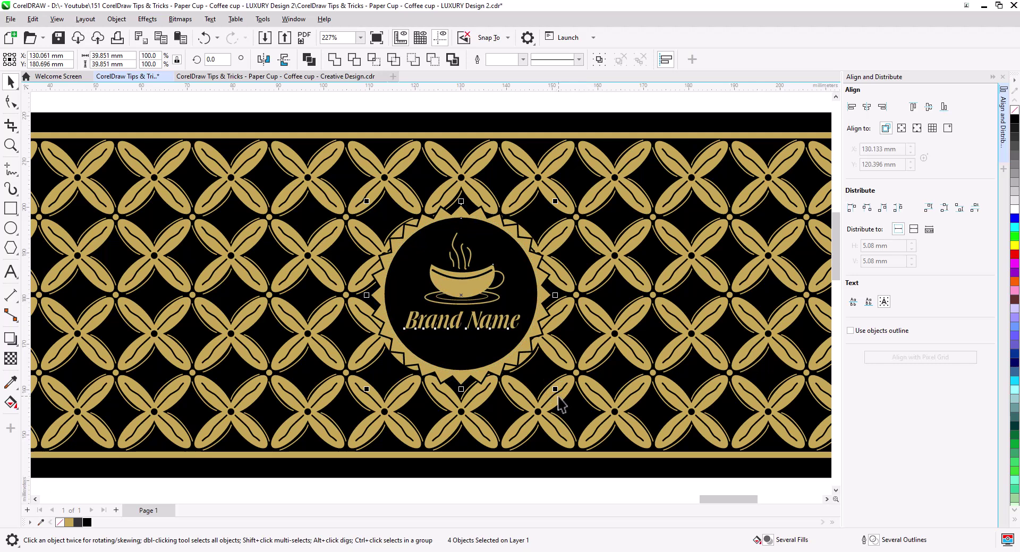
drag(498, 350, 497, 346)
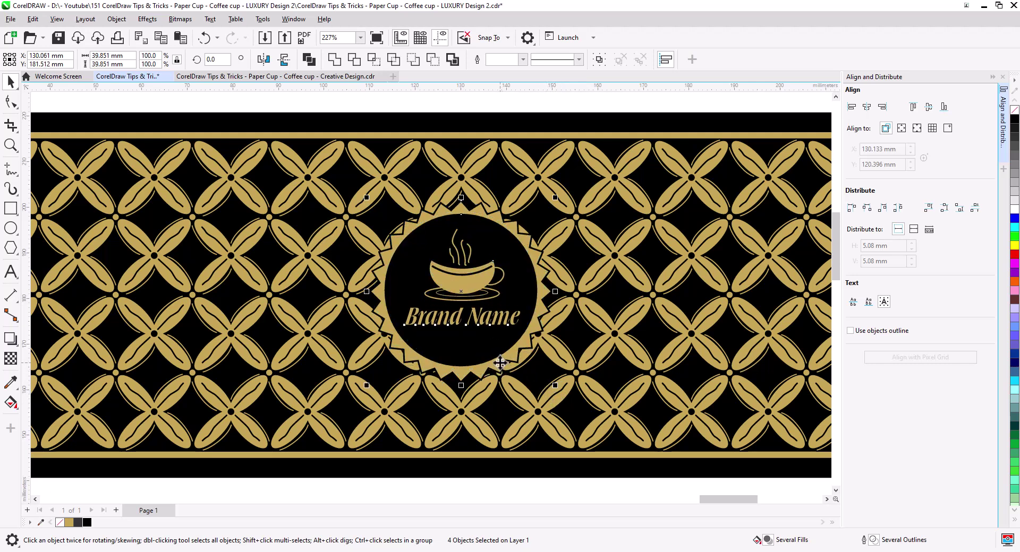
click(489, 102)
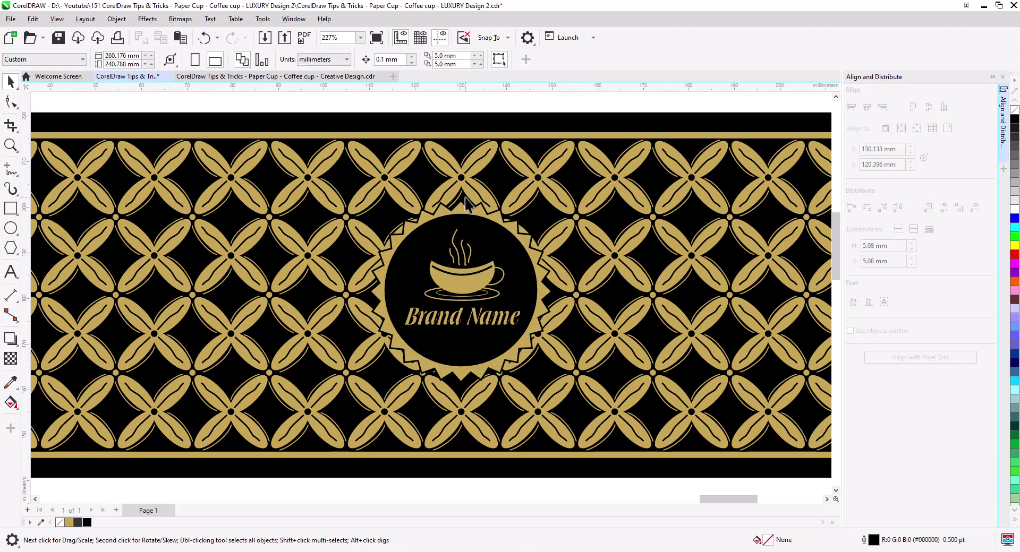
Step: Remove the outline from the gold zigzag ring
click(440, 210)
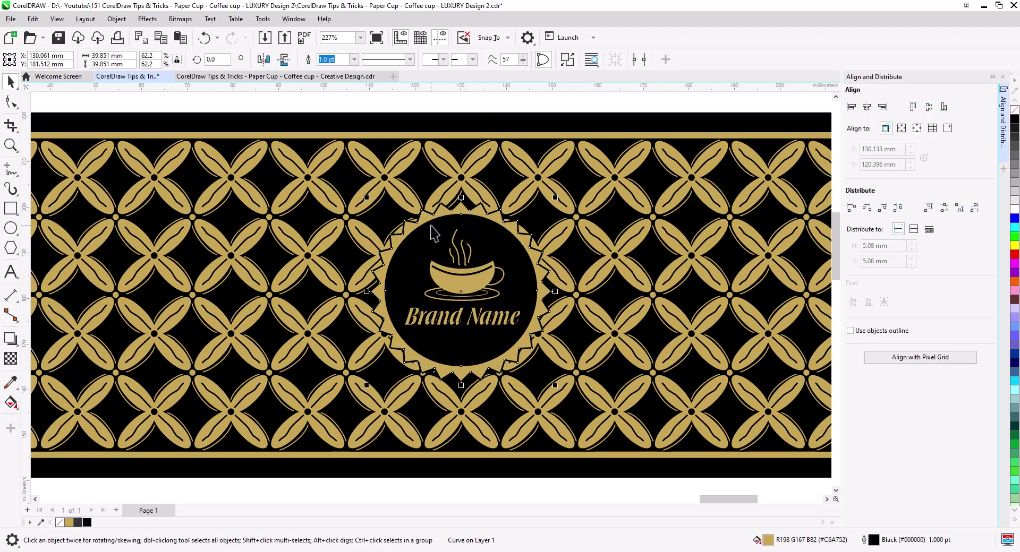
right_click(1014, 112)
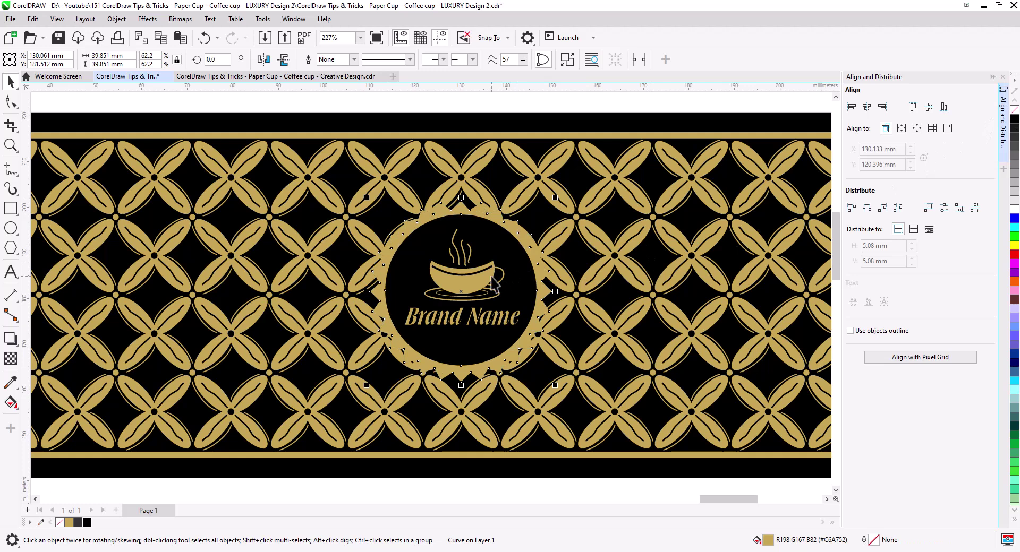
Step: Duplicate the badge's black circle, enlarge the copy to about 40.9 mm wide and place it behind the zigzag ring
click(438, 360)
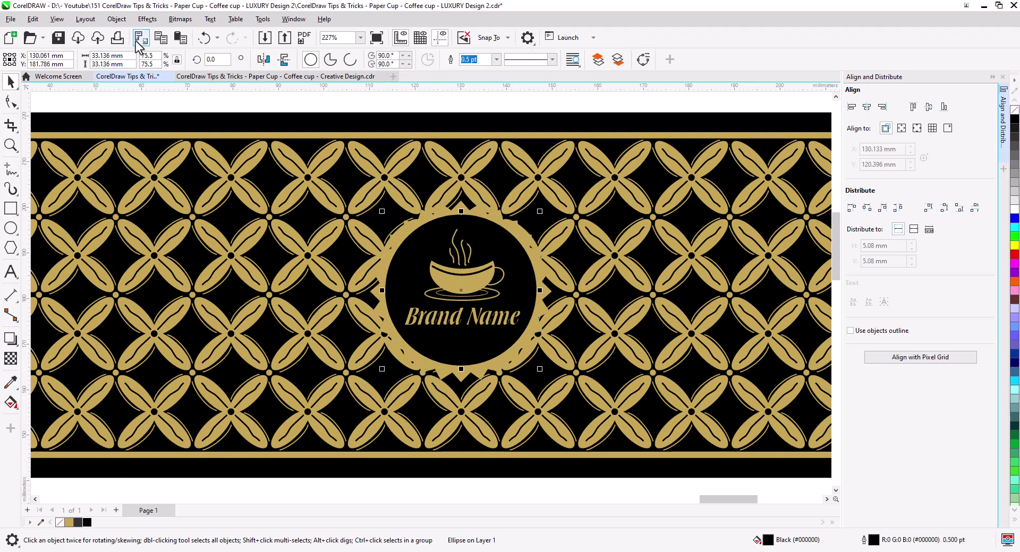
key(shift+Page_Up)
drag(539, 369, 559, 387)
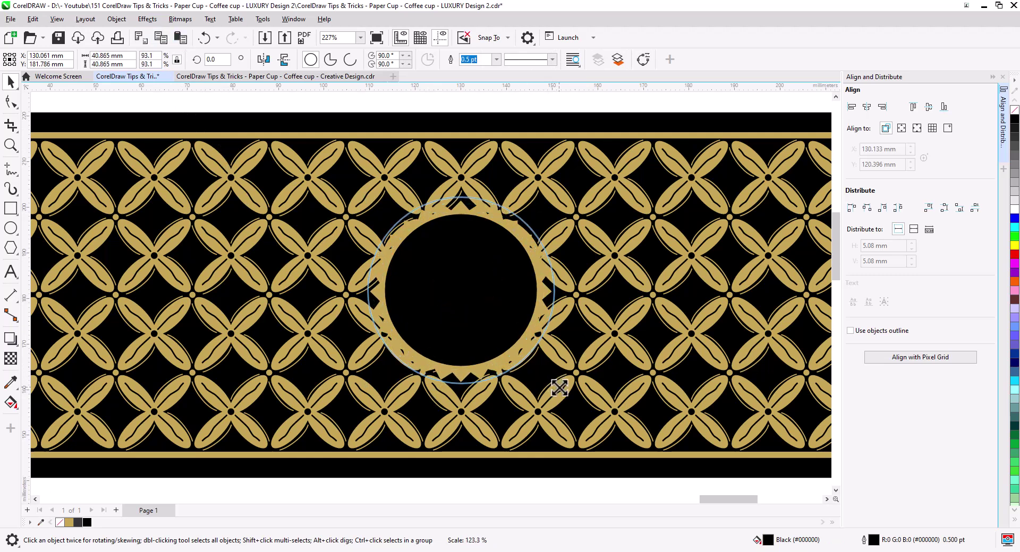
drag(560, 388, 561, 388)
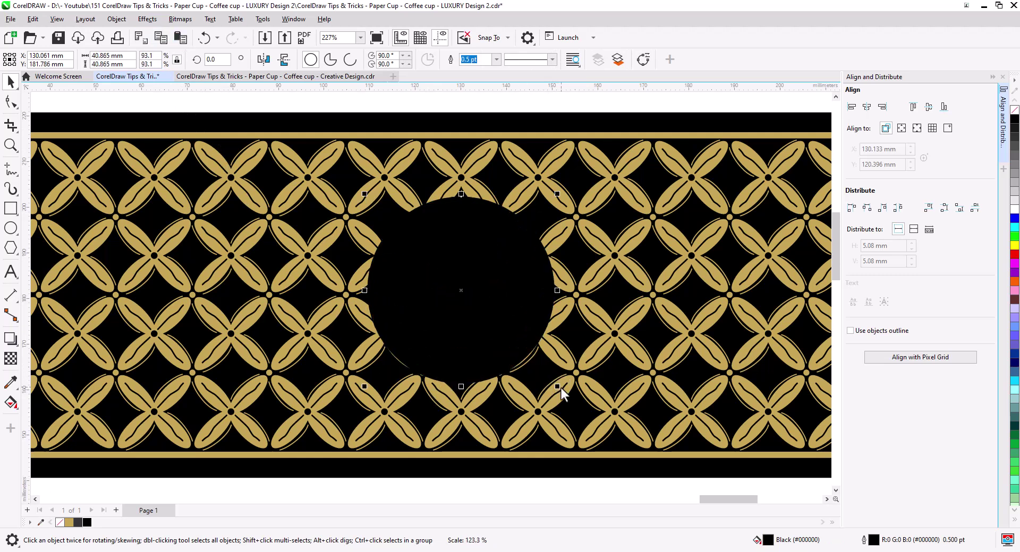
key(ctrl+Page_Down)
key(ctrl+Page_Down)
key(ctrl+Page_Down)
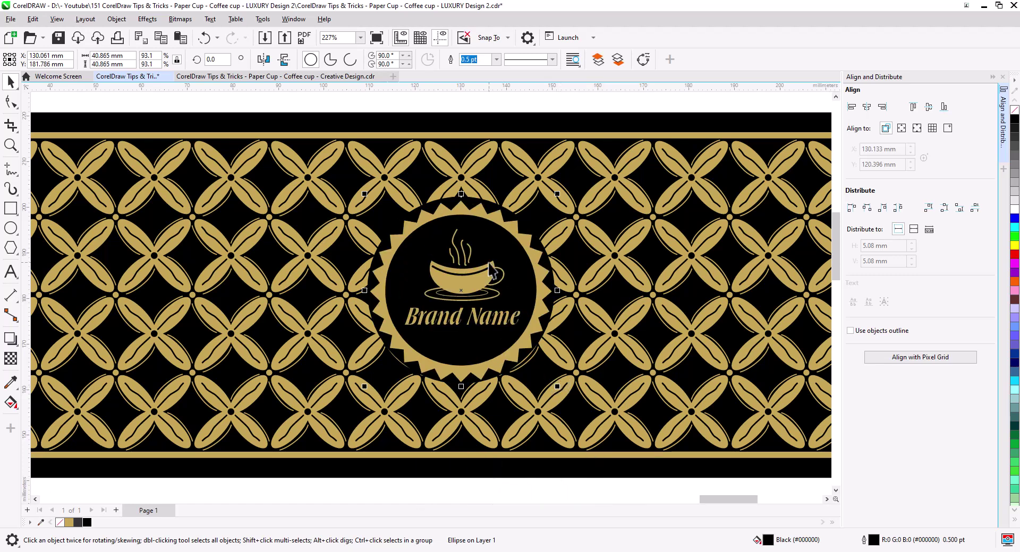
key(Escape)
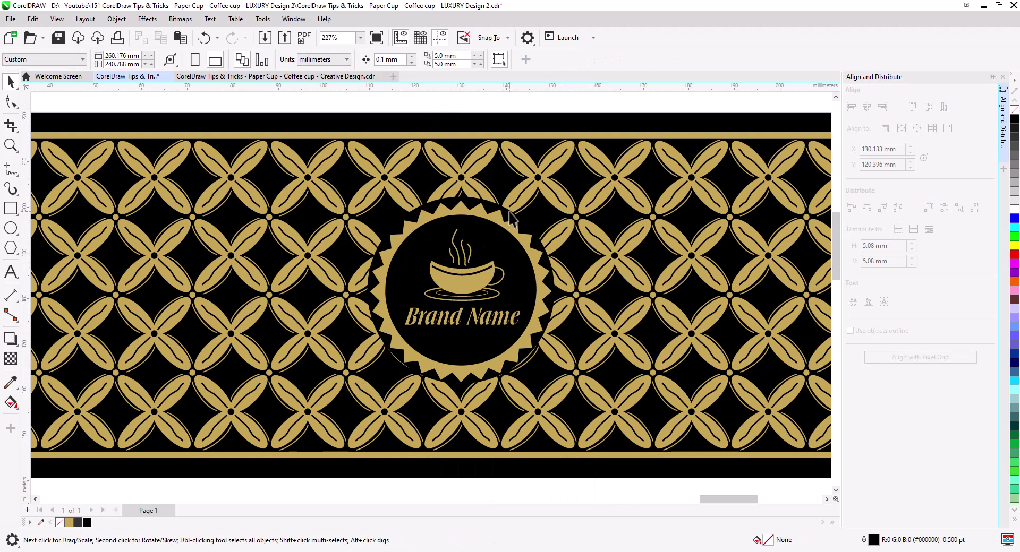
Step: Group the five badge parts and centre the group vertically on the pattern panel
click(518, 256)
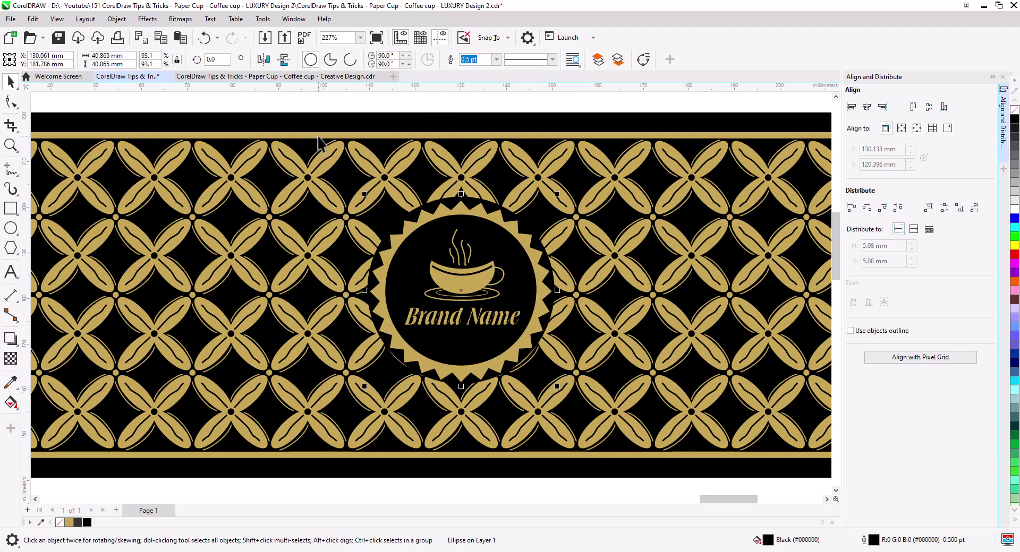
drag(317, 111, 586, 401)
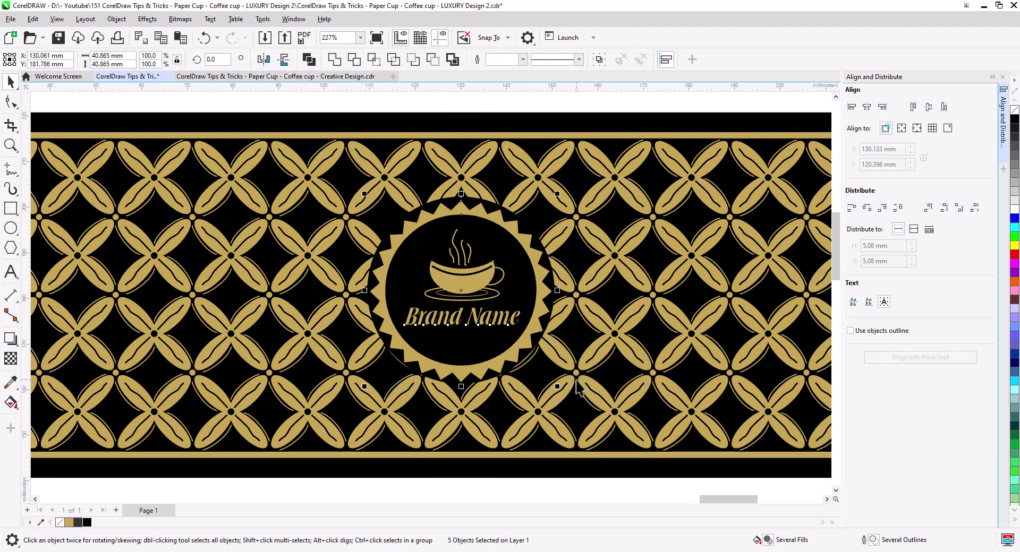
key(ctrl+g)
shift+click(602, 308)
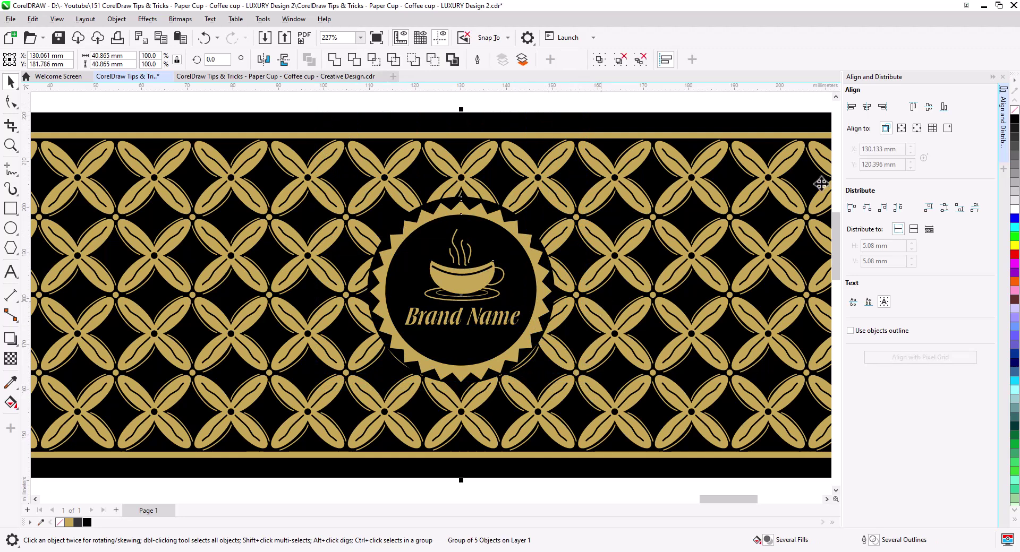
click(927, 108)
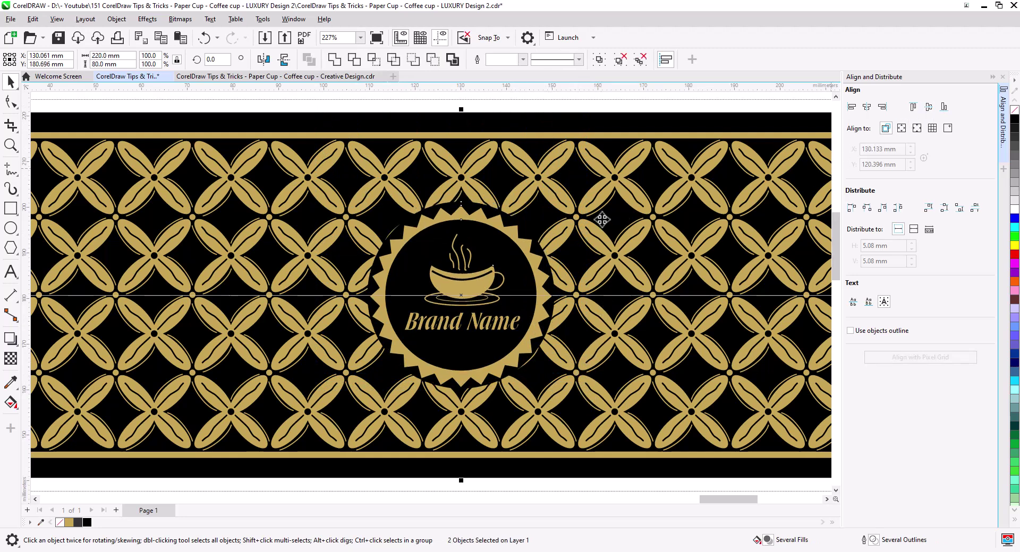
key(Escape)
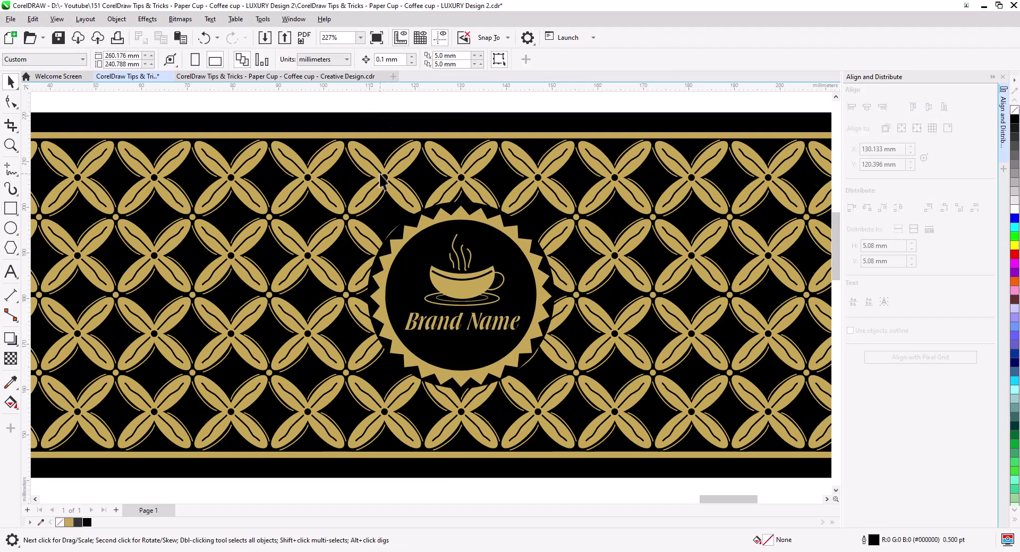
Step: Select the complete flat cup design with its badge and convert it to a 300 dpi RGB bitmap
scroll(393, 205, down, 2)
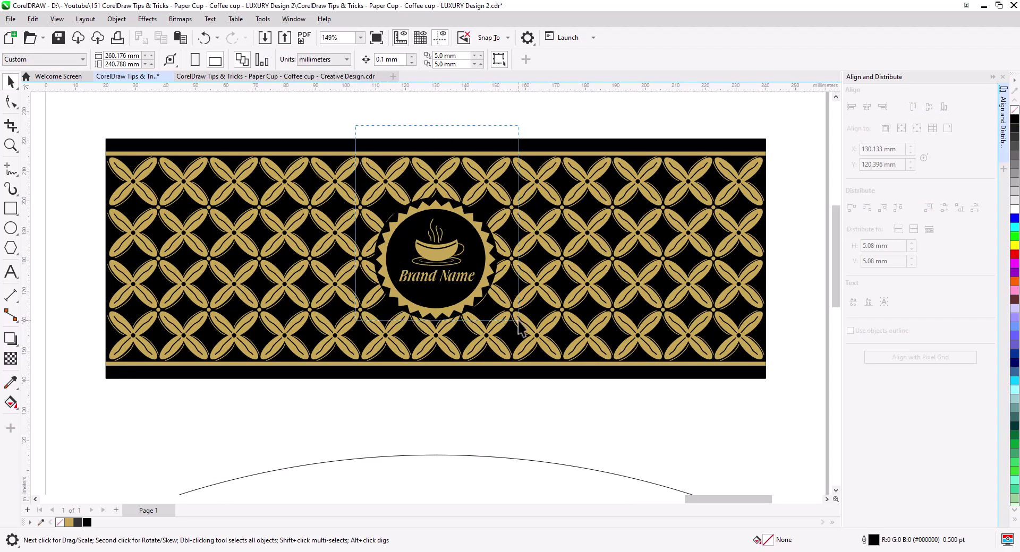
click(496, 325)
drag(496, 325, 493, 318)
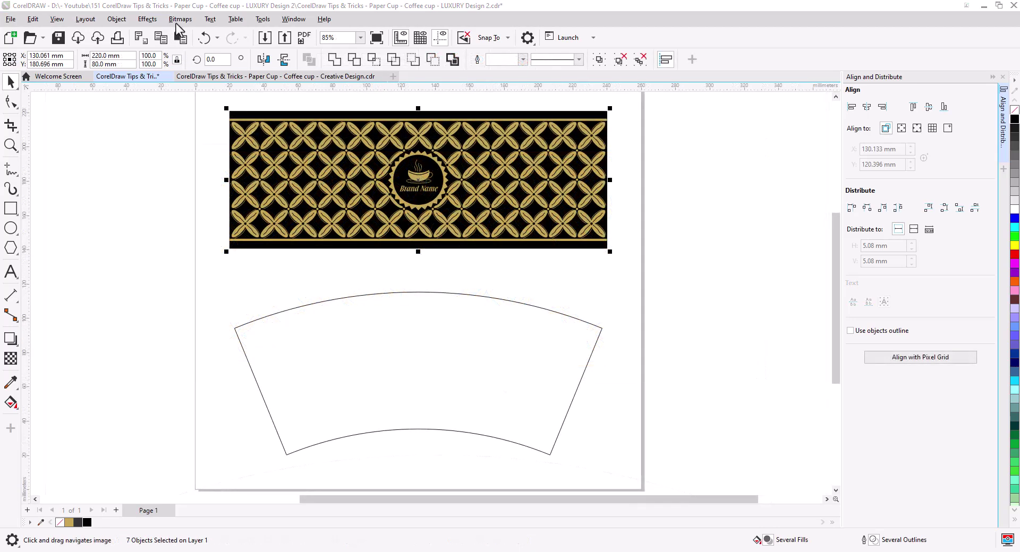
click(179, 20)
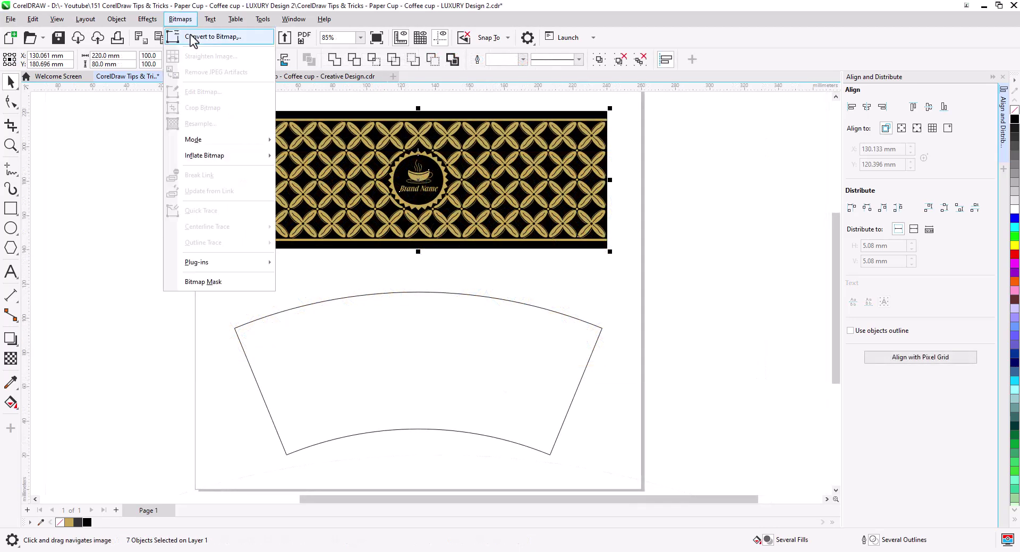
click(189, 33)
click(523, 340)
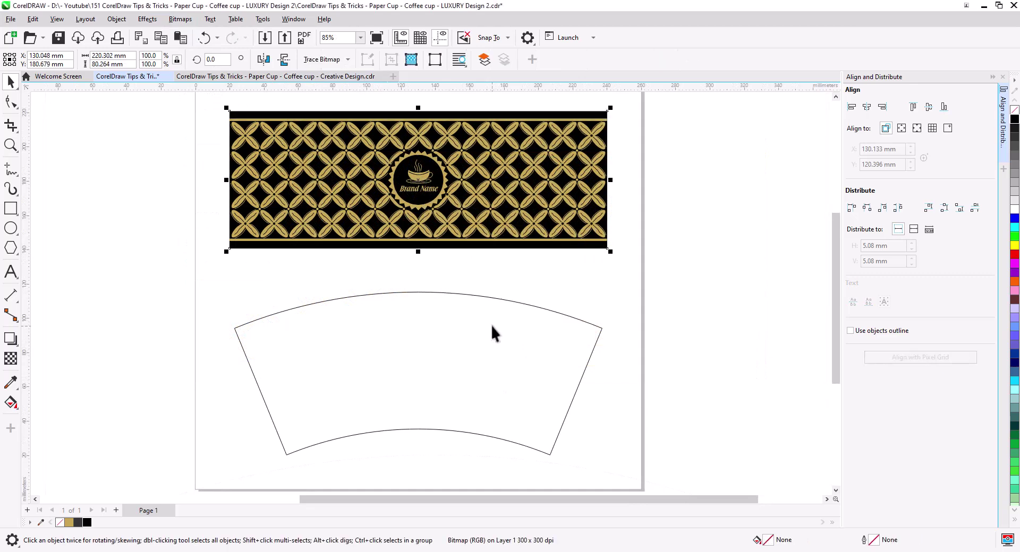
Step: Place a copy of the flat design bitmap straight below over the curved cup template and send it behind the template outline
drag(480, 201, 486, 359)
click(525, 385)
key(shift+Page_Down)
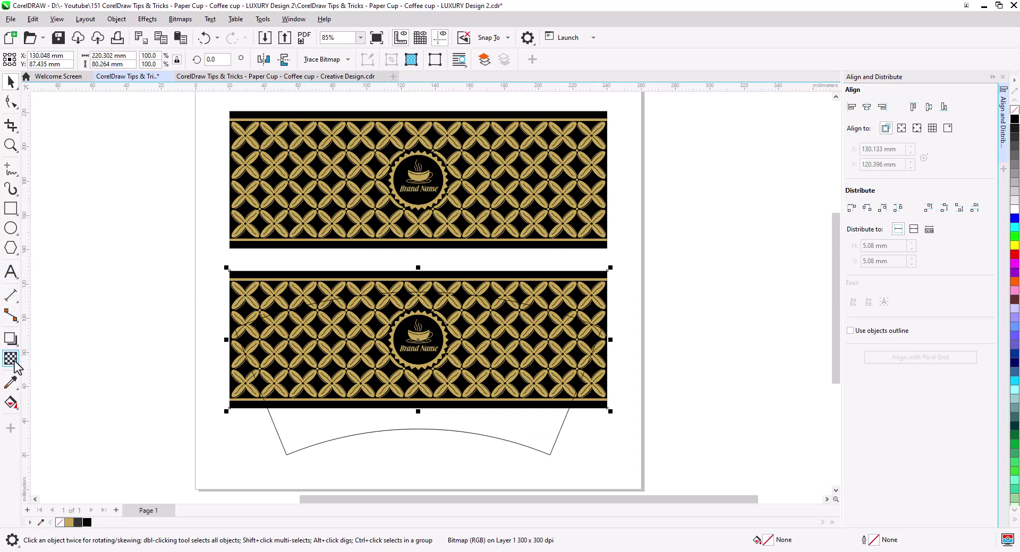
Step: Start an envelope on the lower bitmap, keep only its corner nodes and convert all envelope segments to straight lines
click(10, 338)
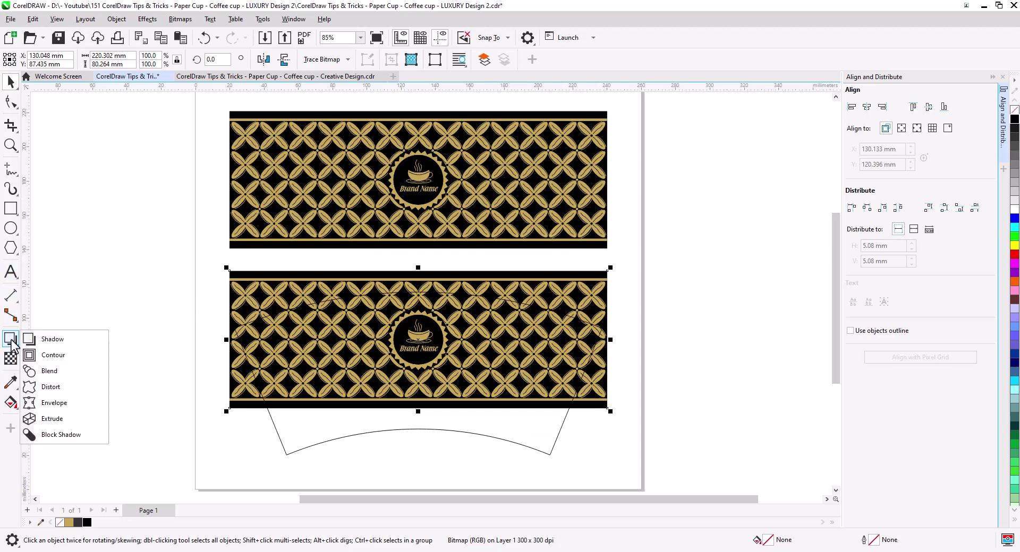
click(53, 402)
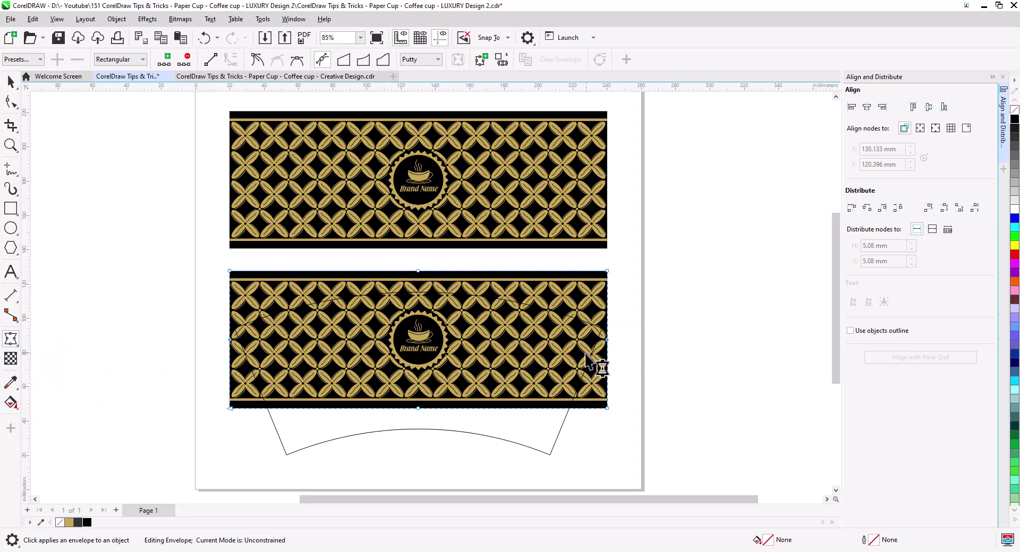
click(425, 300)
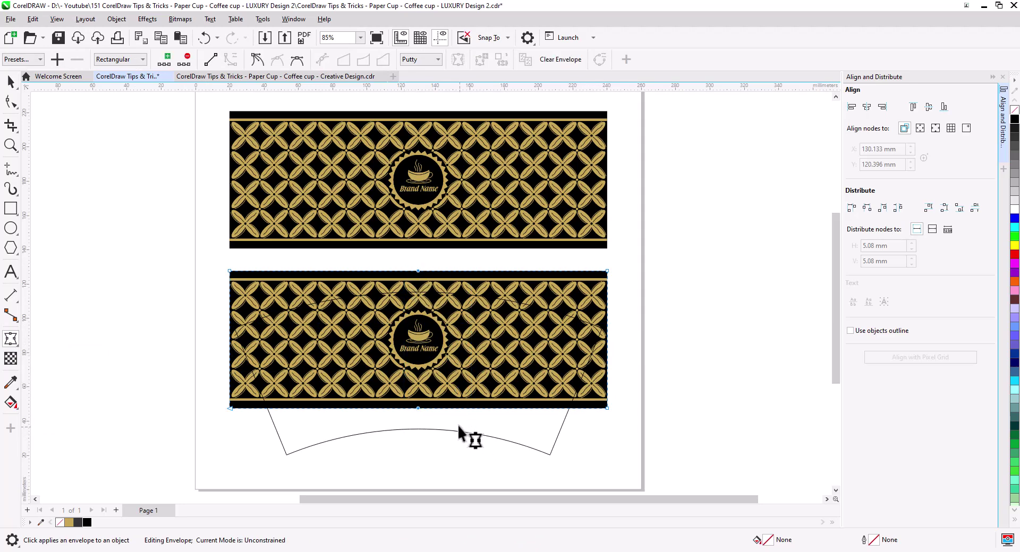
drag(223, 278, 687, 453)
click(210, 63)
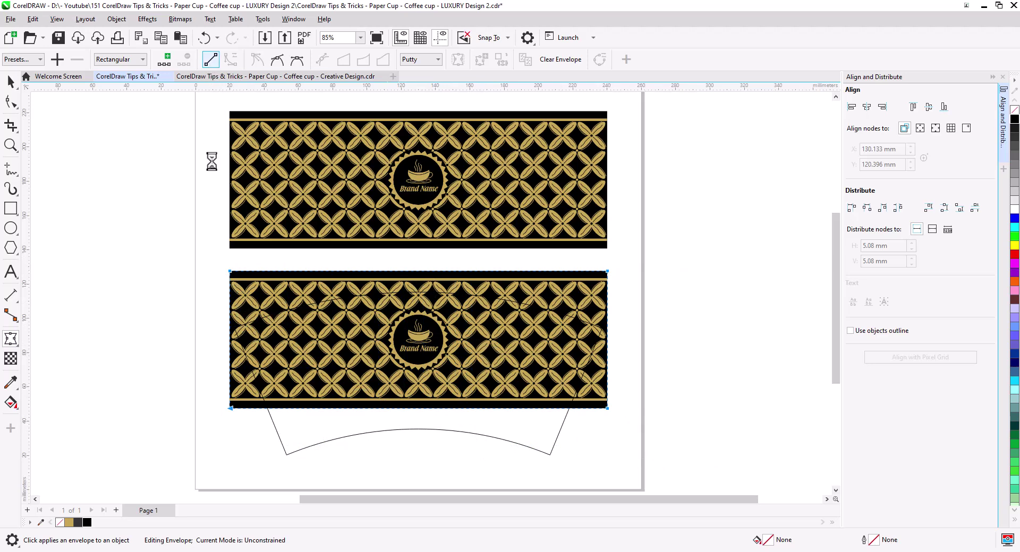
click(230, 409)
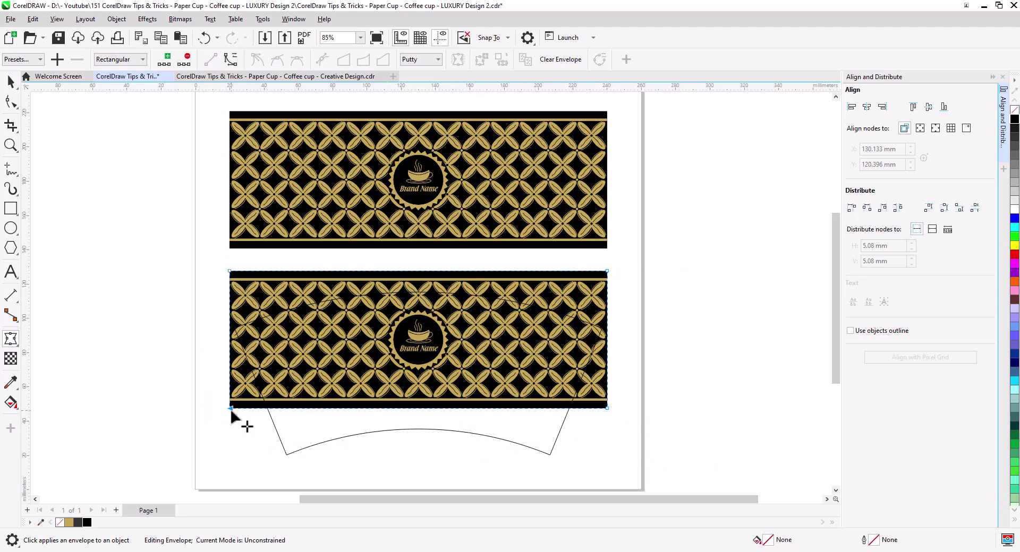
Step: Turn on snapping to objects and move the four envelope corners onto the matching corners of the cup template
drag(230, 409, 287, 455)
click(500, 42)
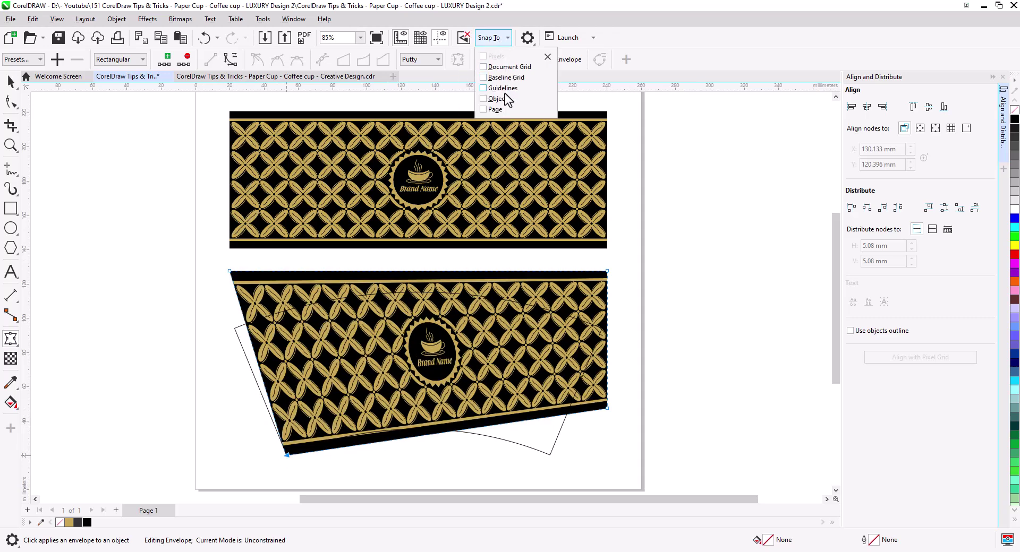
click(288, 455)
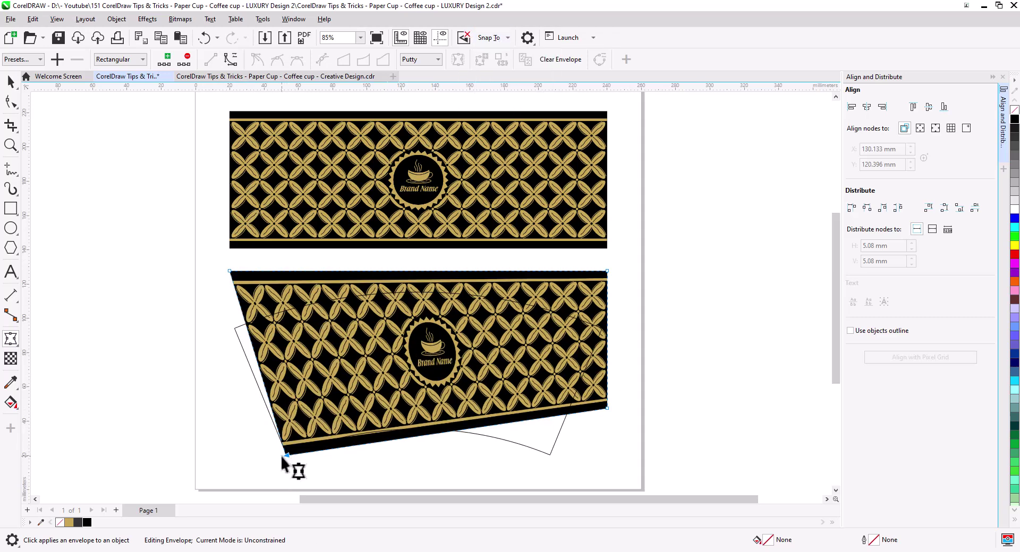
drag(286, 455, 286, 455)
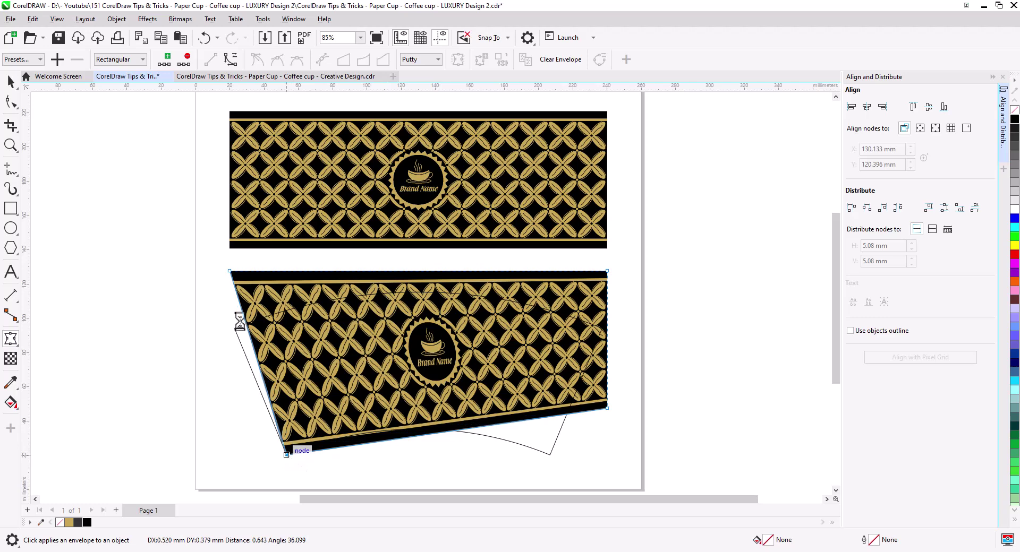
drag(230, 272, 234, 329)
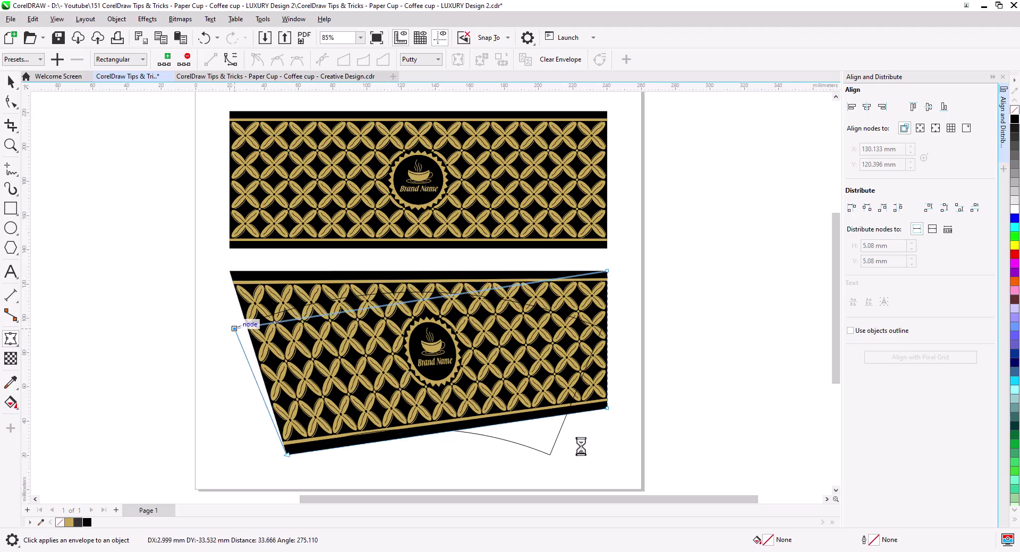
drag(607, 408, 550, 456)
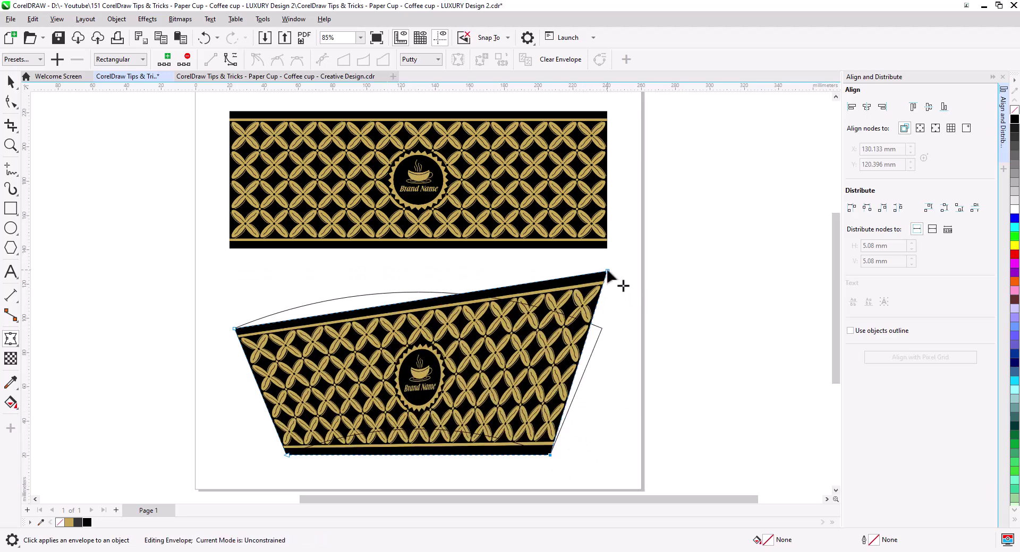
drag(607, 272, 602, 329)
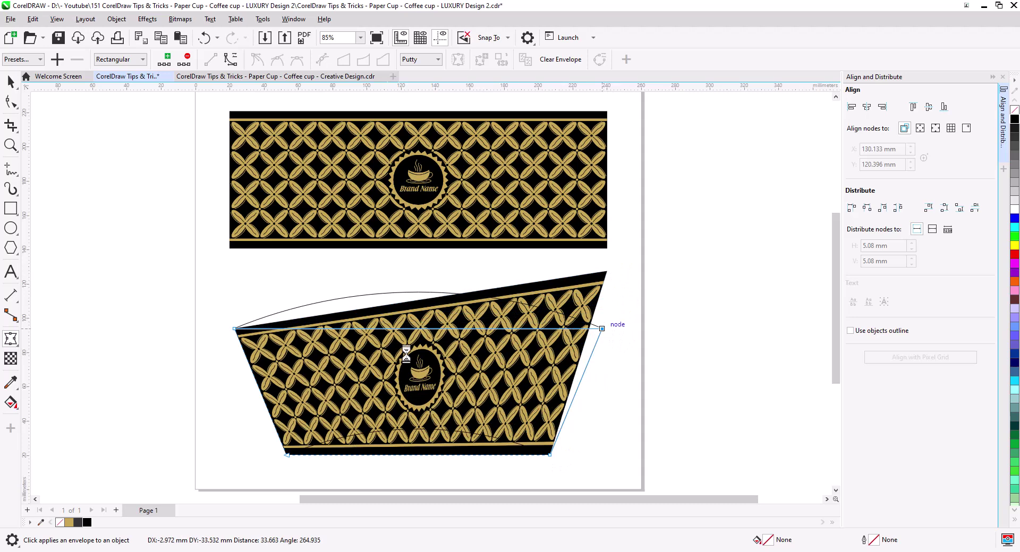
Step: Convert the envelope segments to curves and bend the bitmap's upper and lower edges to follow the template's arcs
drag(213, 282, 628, 462)
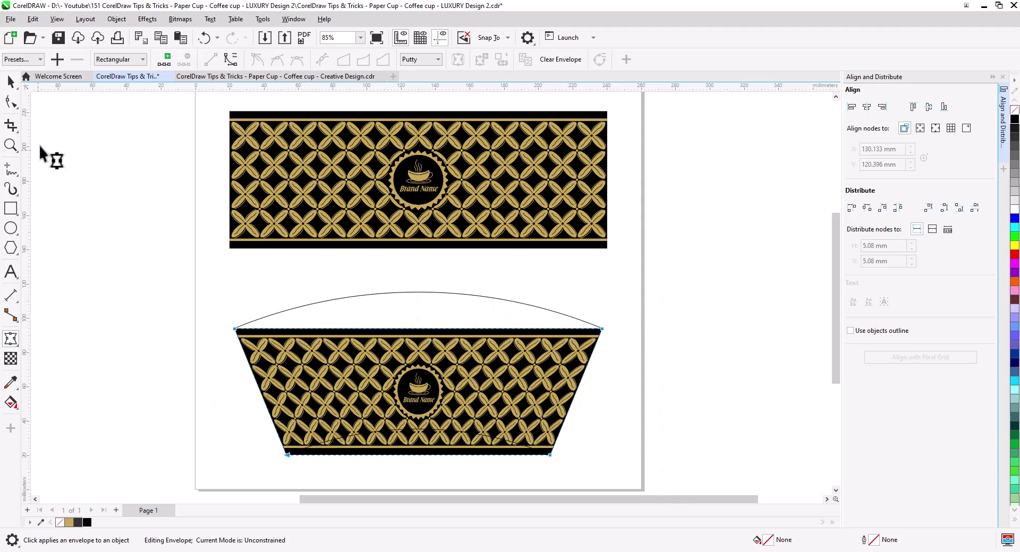
click(422, 348)
drag(415, 329, 418, 295)
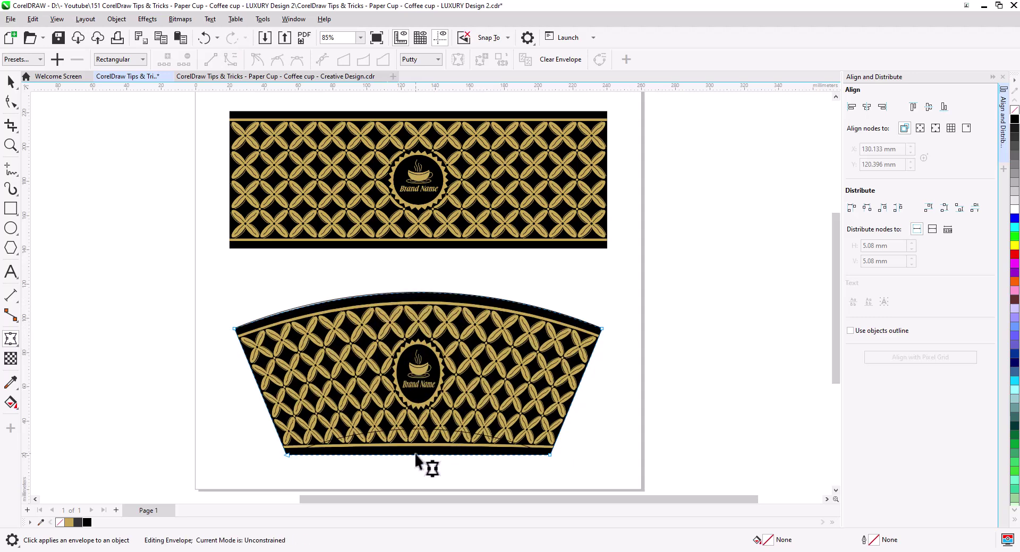
drag(416, 455, 418, 429)
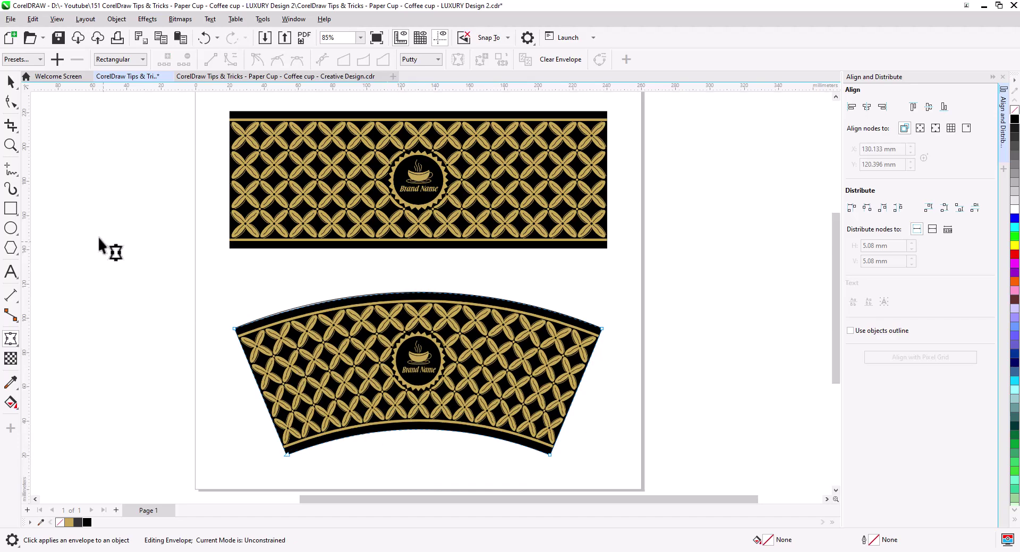
click(11, 83)
click(91, 222)
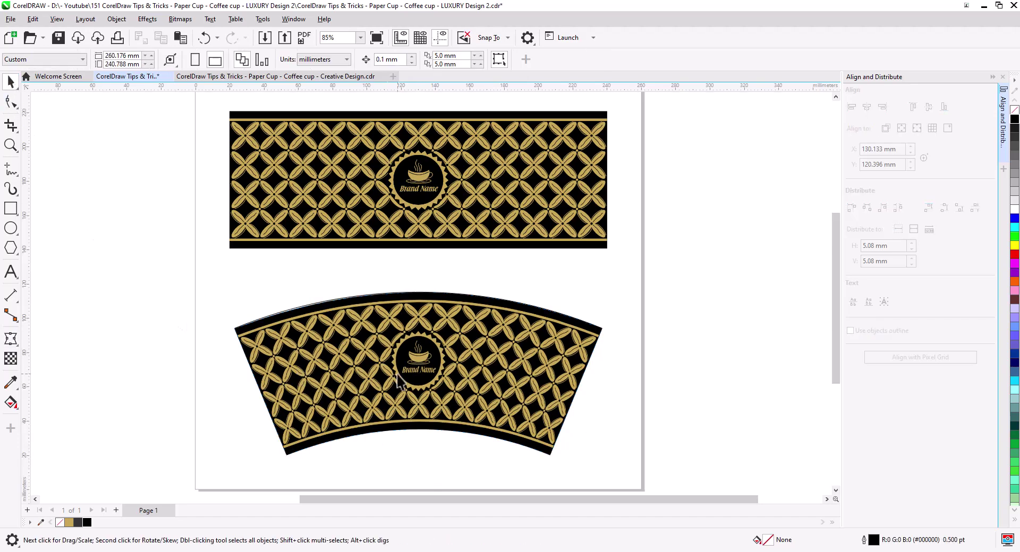
Step: Replace the flat fill of the flower pattern and border lines in the vector design with the "gold" fountain fill preset
scroll(397, 378, up, 2)
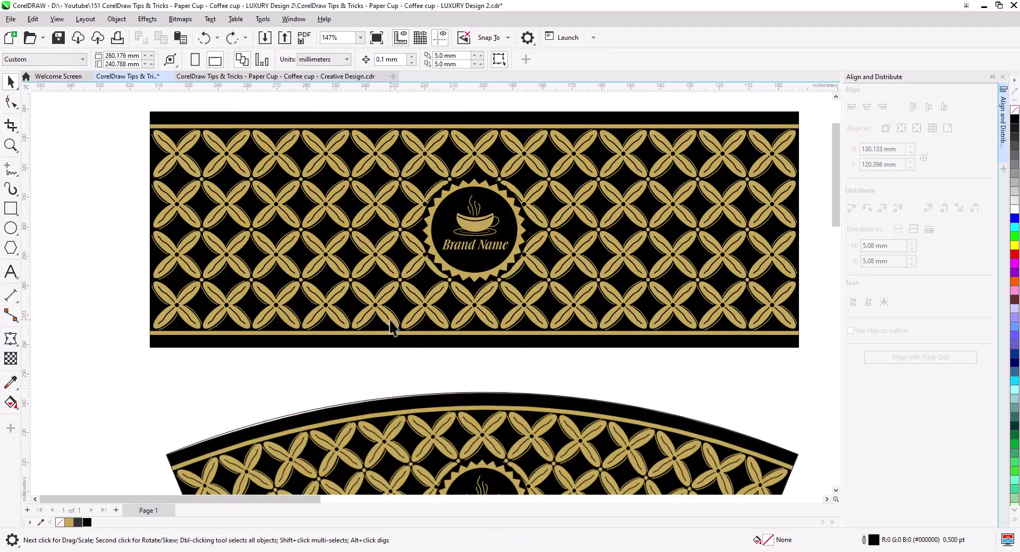
click(391, 326)
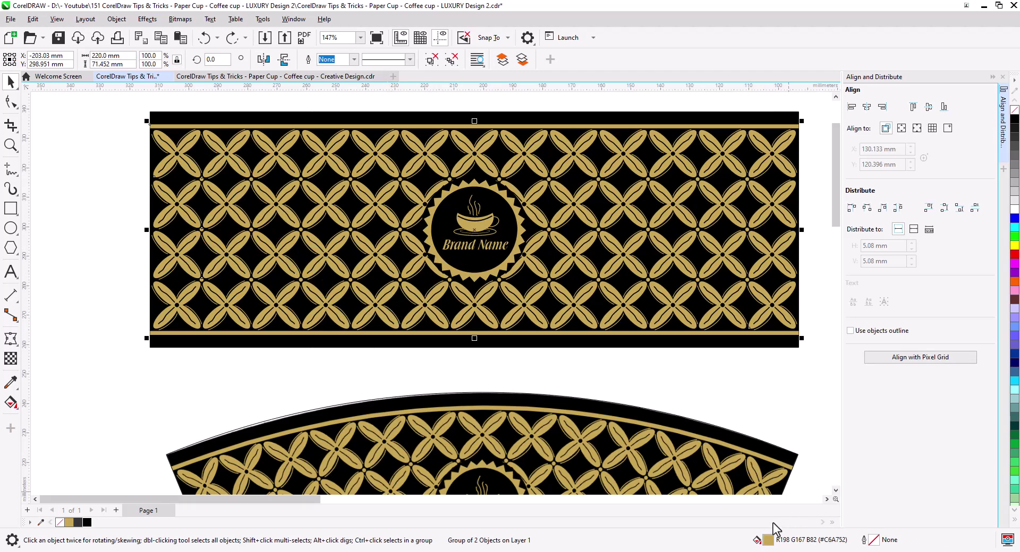
double_click(767, 538)
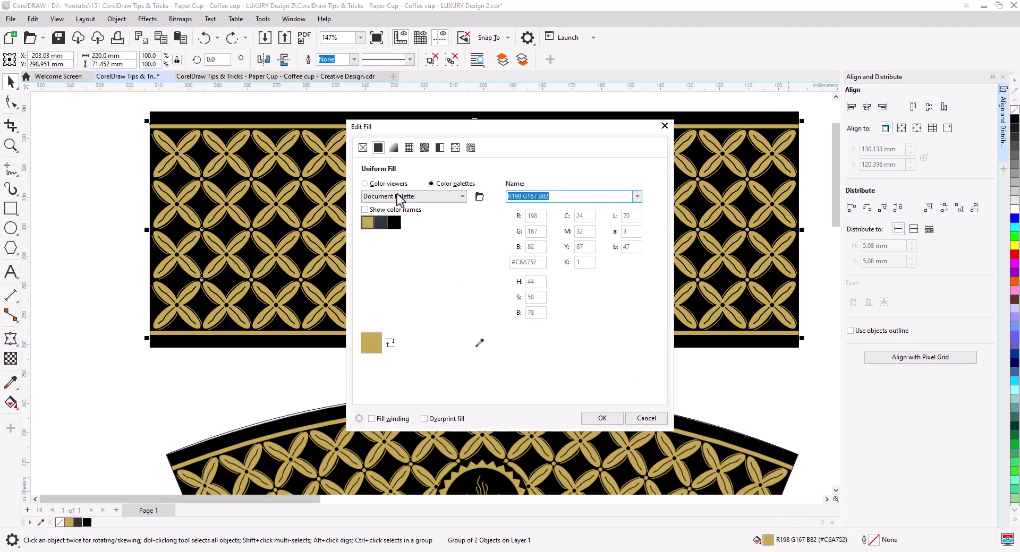
click(393, 148)
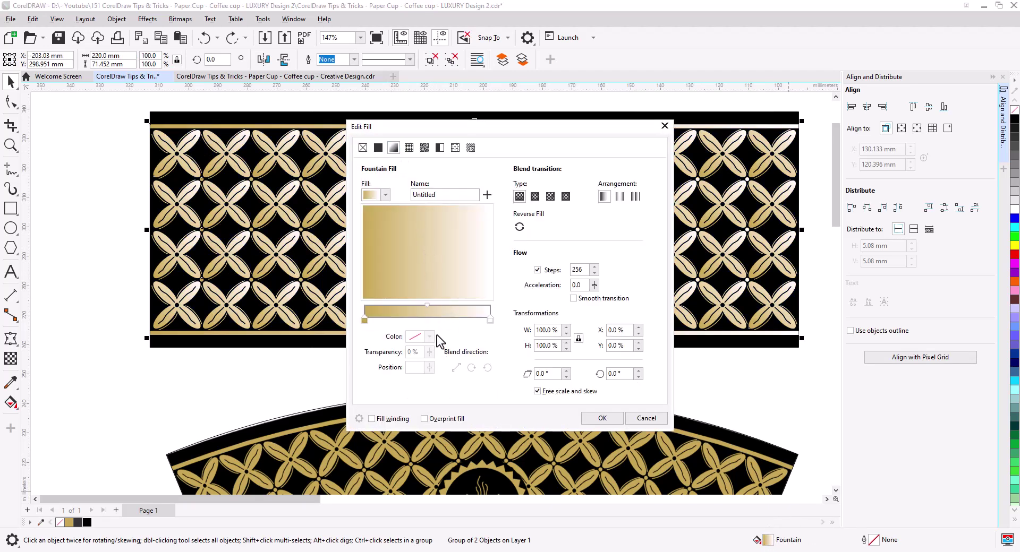
click(385, 195)
click(458, 312)
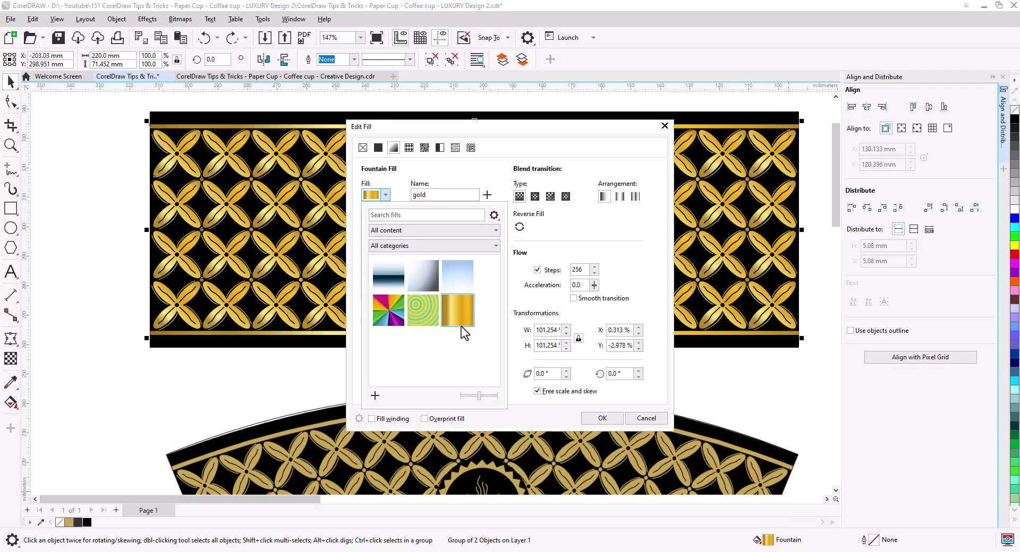
click(594, 418)
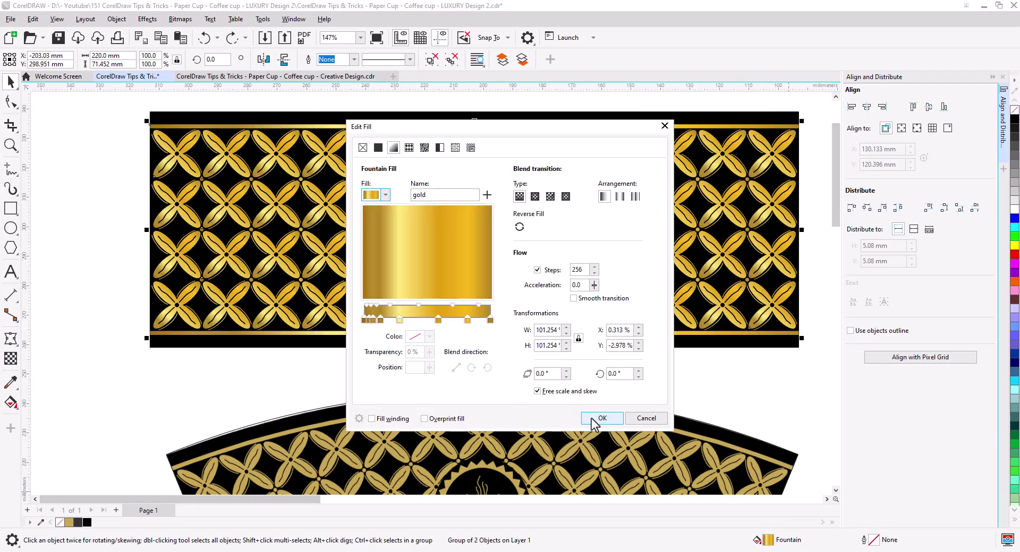
click(593, 419)
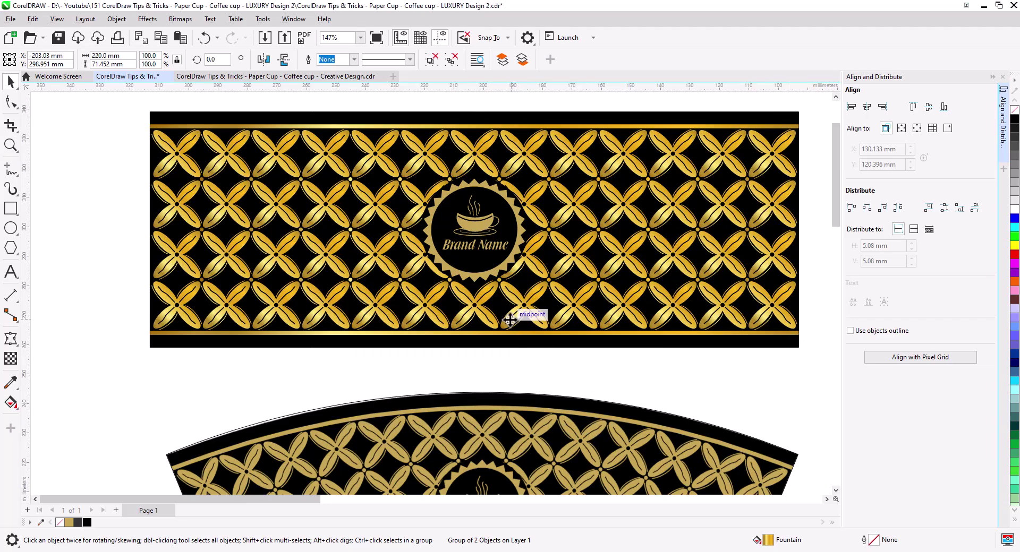
Step: Apply the "gold" fountain fill preset to the badge's zigzag ring, coffee cup and "Brand Name" text together
scroll(518, 330, up, 3)
click(479, 311)
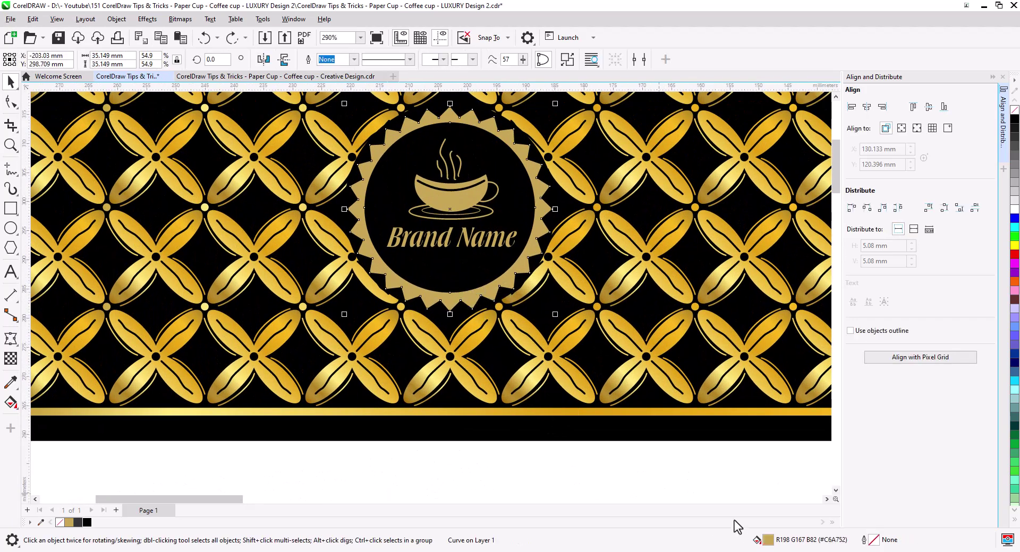
click(474, 207)
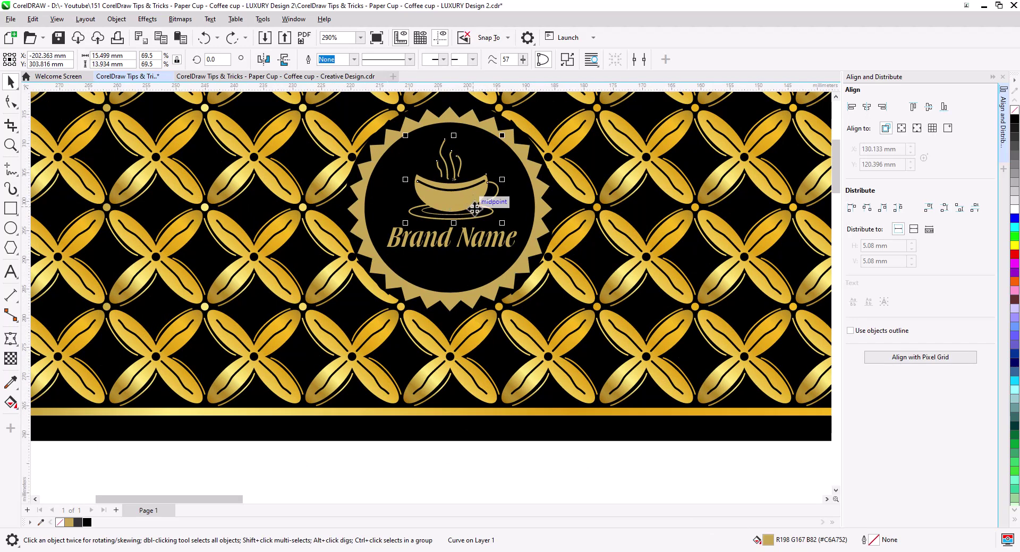
shift+click(480, 250)
shift+click(494, 298)
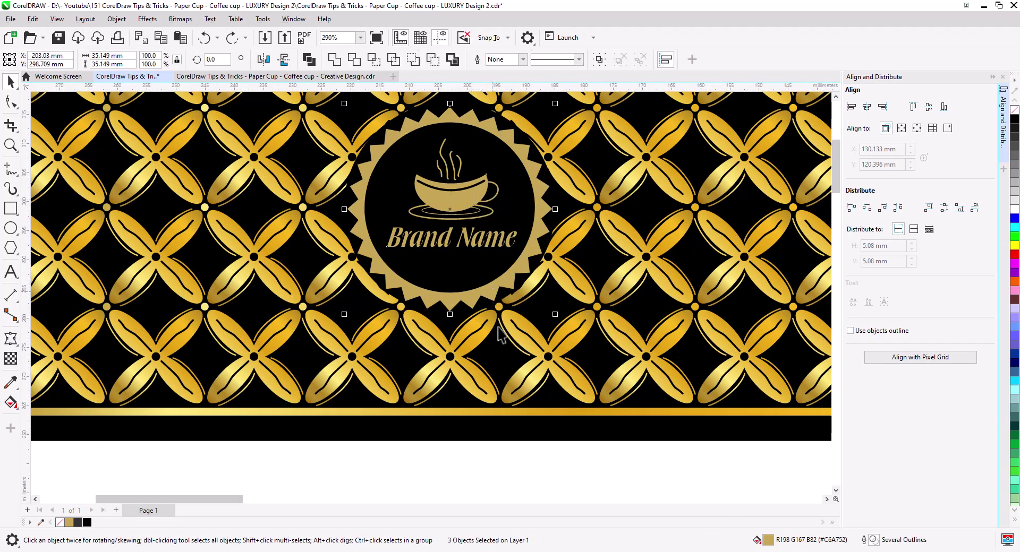
key(shift+F11)
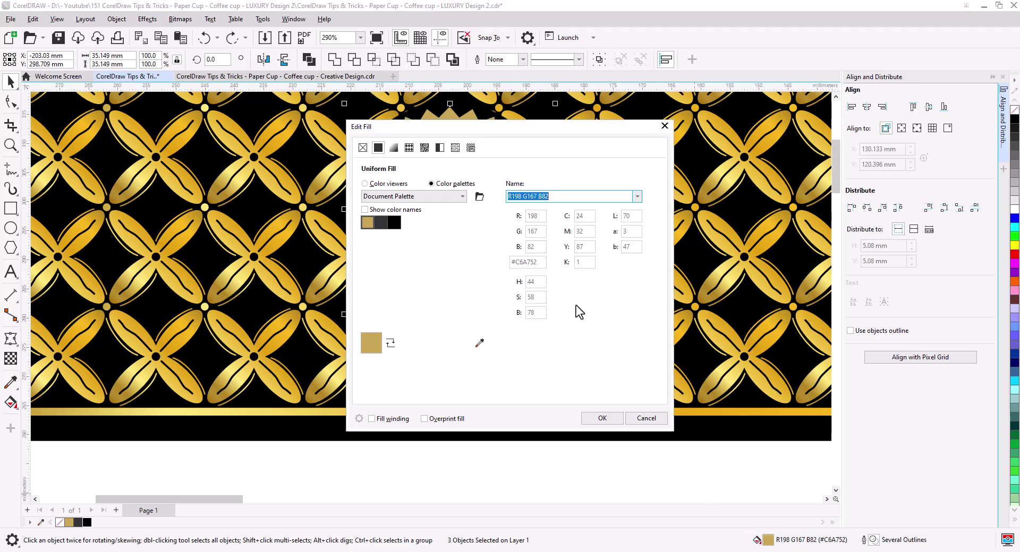
click(393, 148)
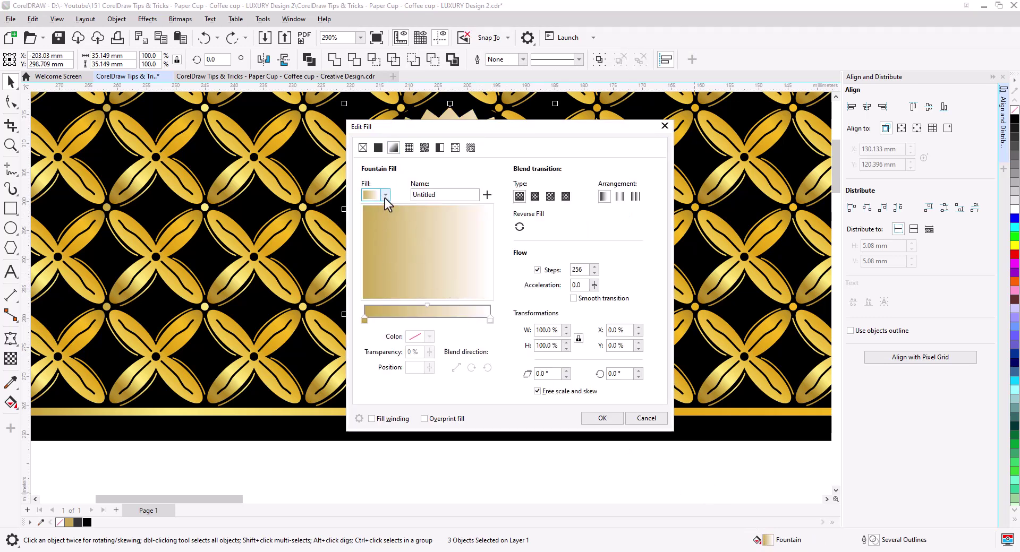
click(385, 195)
click(457, 316)
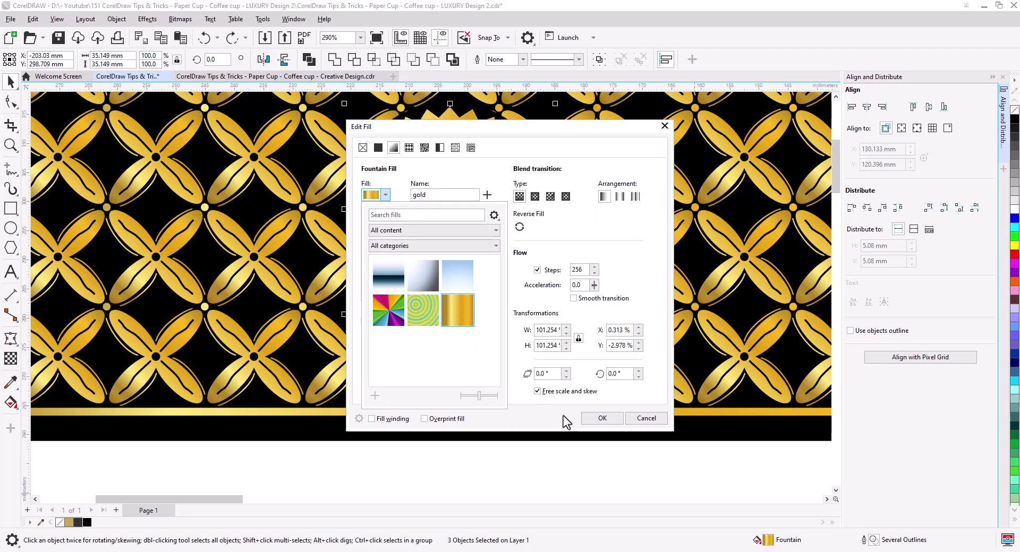
click(597, 424)
click(507, 447)
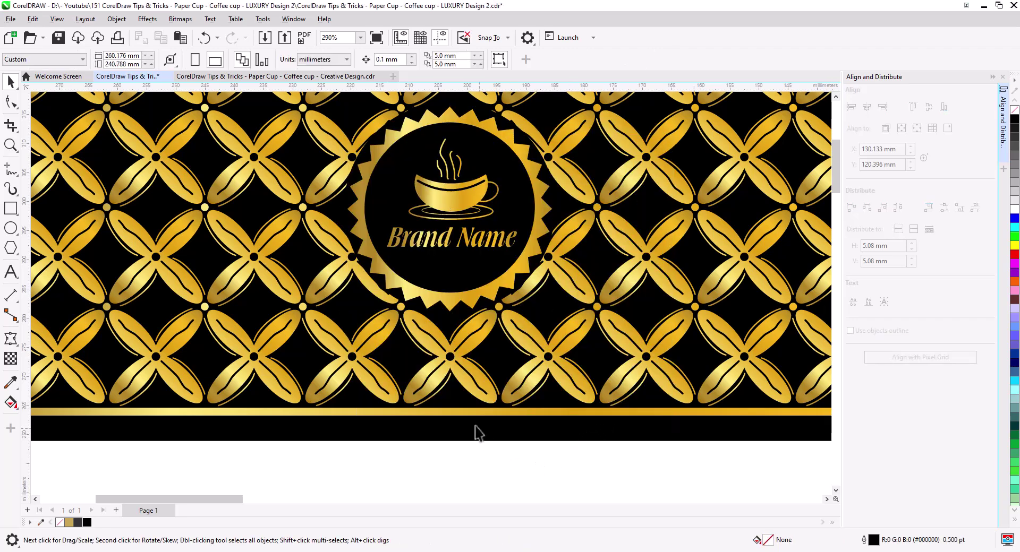
scroll(460, 333, down, 5)
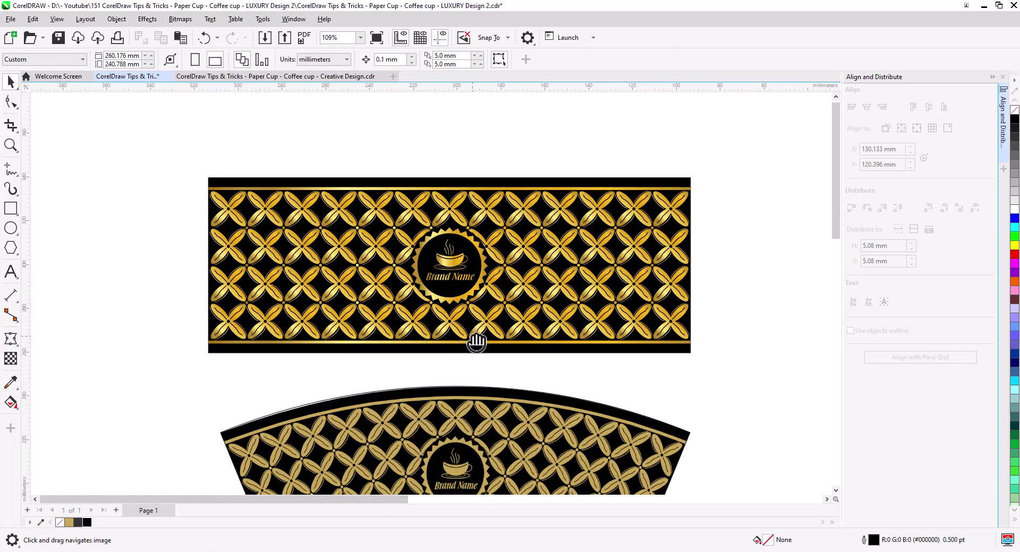
scroll(478, 347, up, 2)
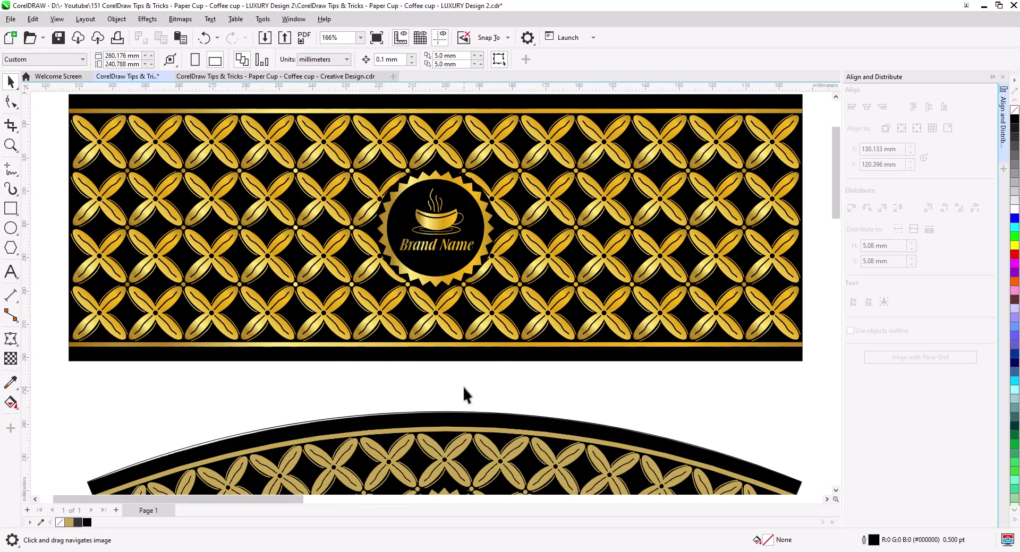